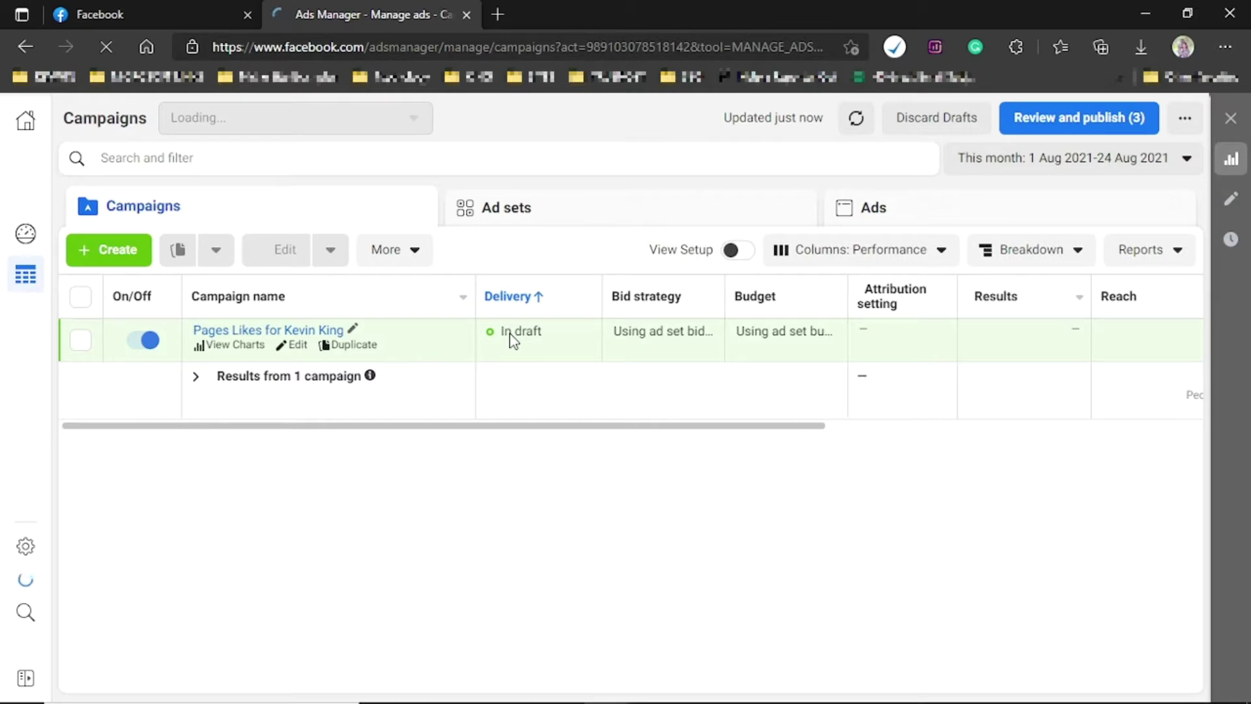
Open the list of Facebook pages the account manages and return to the Ads Manager campaigns
click(197, 9)
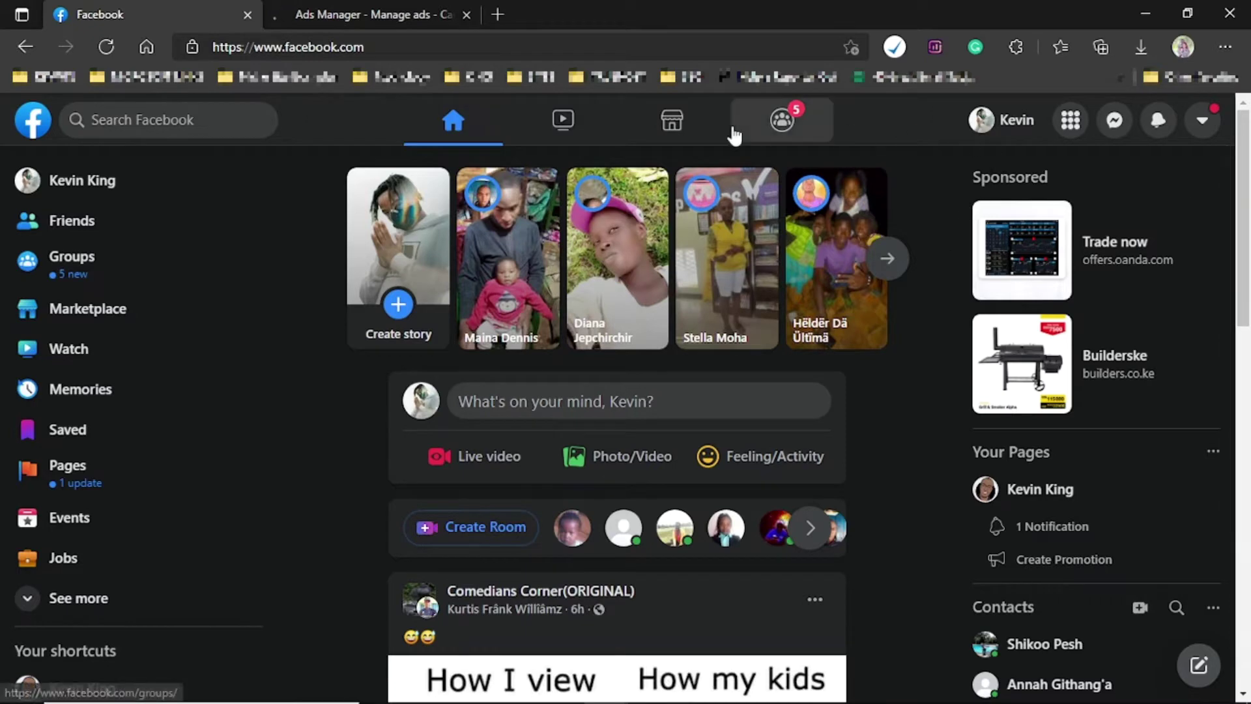
click(121, 487)
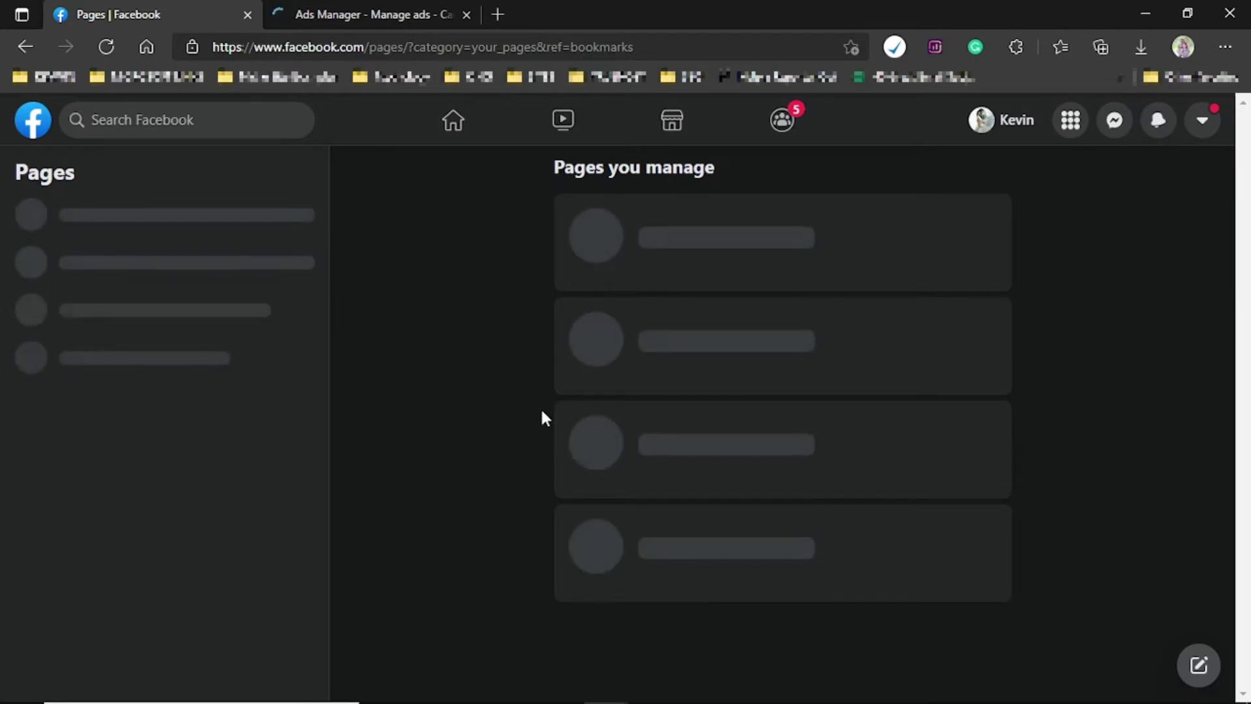
click(379, 20)
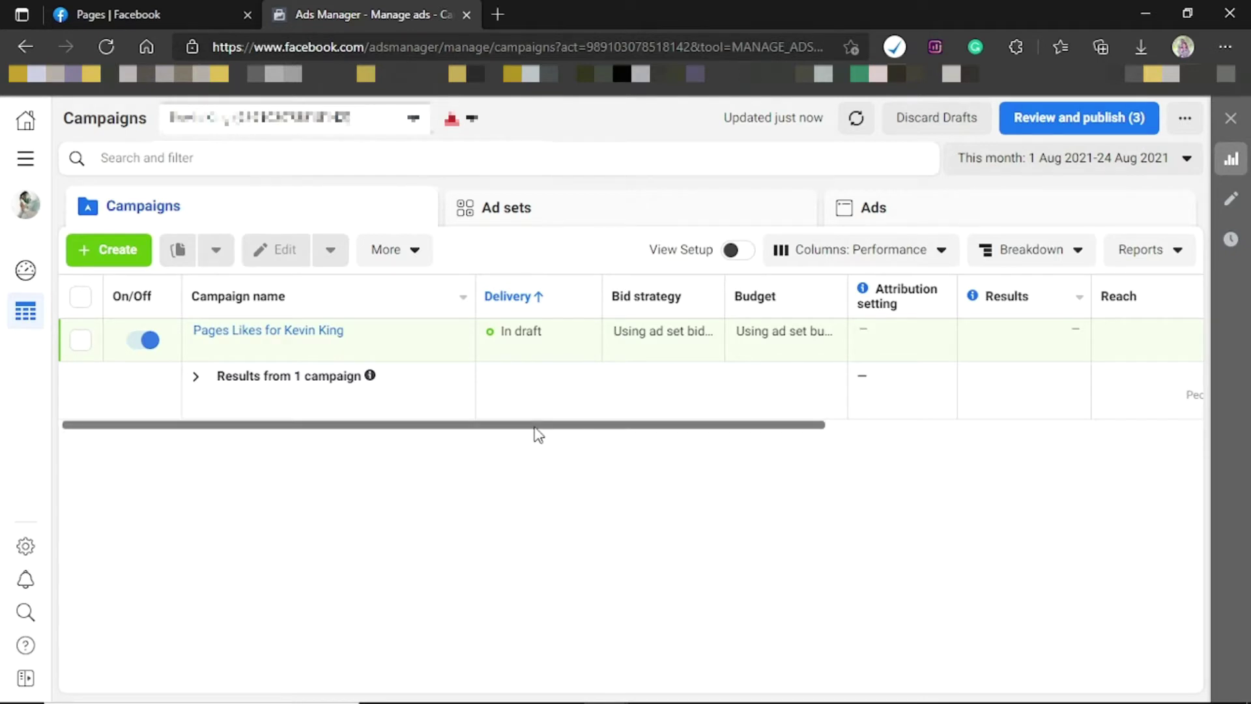
Examine the available ad accounts and the full list of business tools, leaving the campaigns overview as it is
drag(546, 434, 391, 427)
click(413, 118)
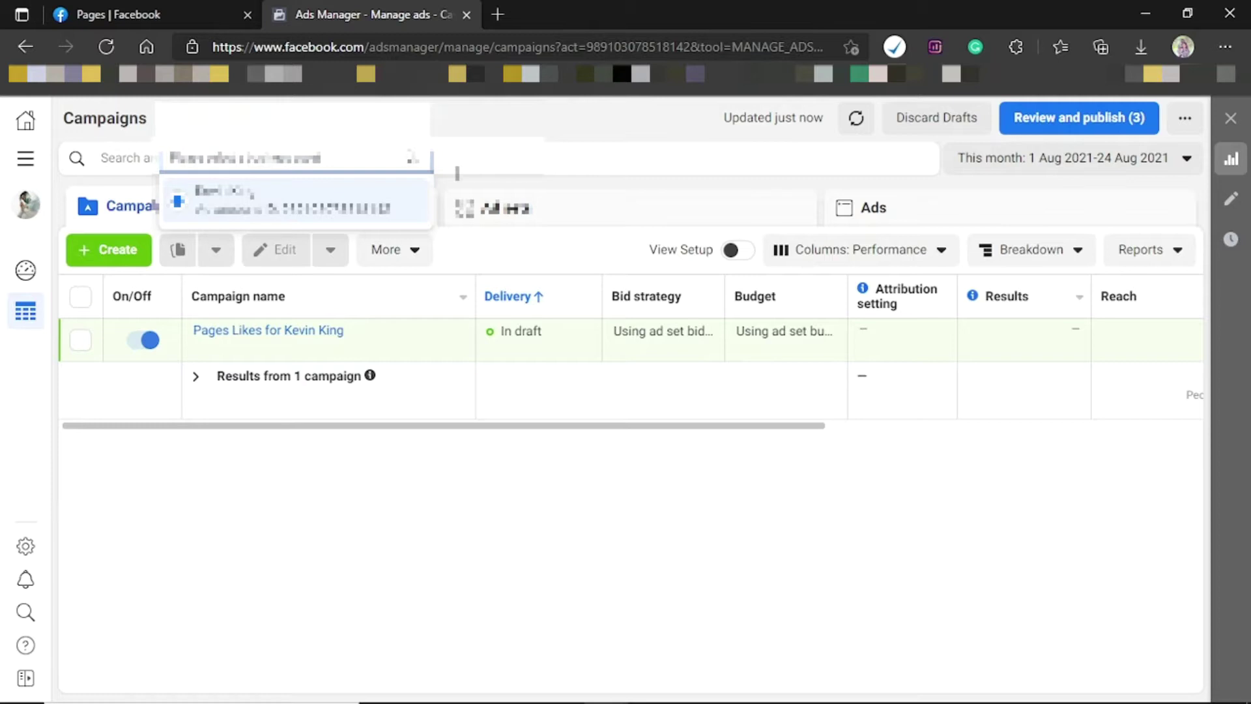
click(26, 158)
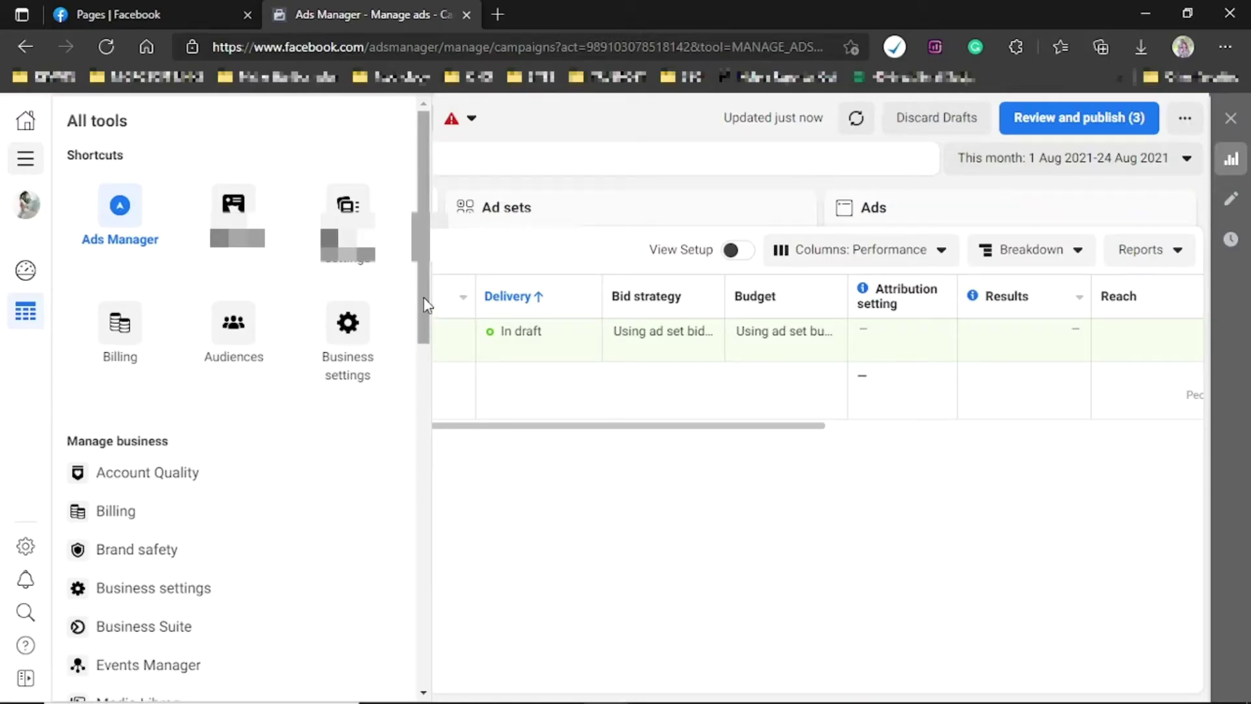
drag(427, 309, 395, 266)
click(26, 159)
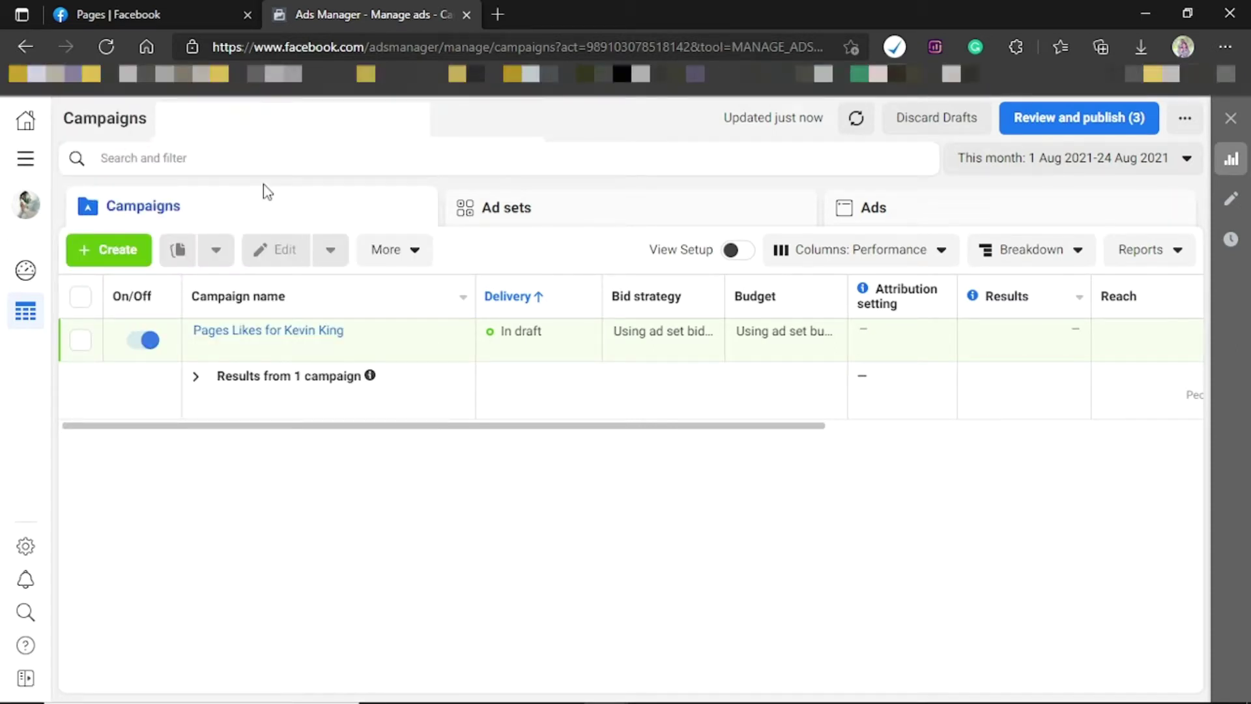
Create a new campaign with the Engagement objective and the Page Likes engagement type
click(107, 249)
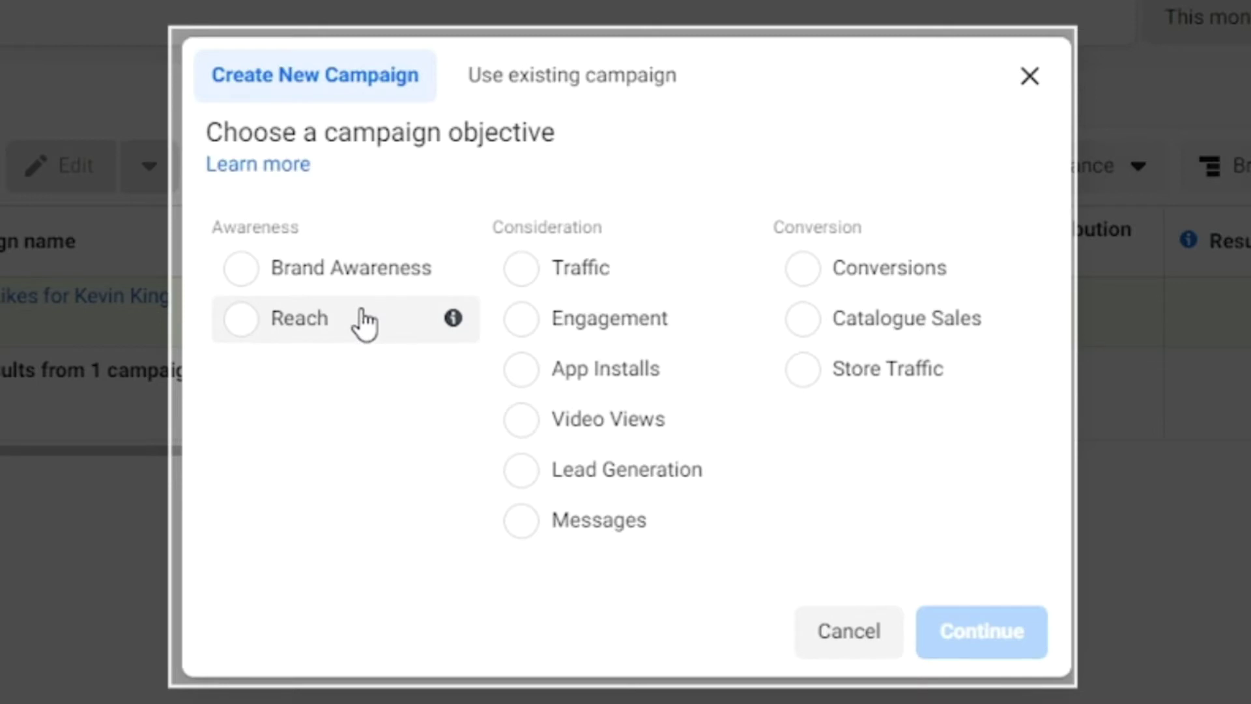
mouse_move(451, 318)
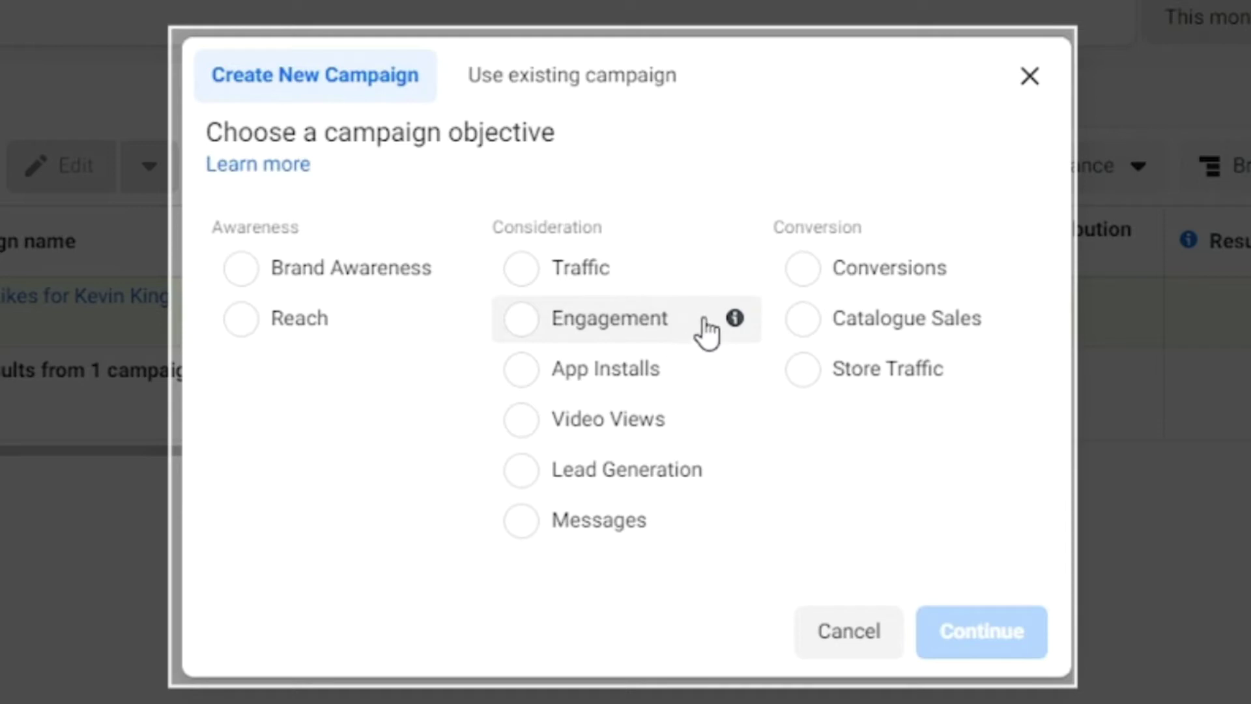
mouse_move(734, 320)
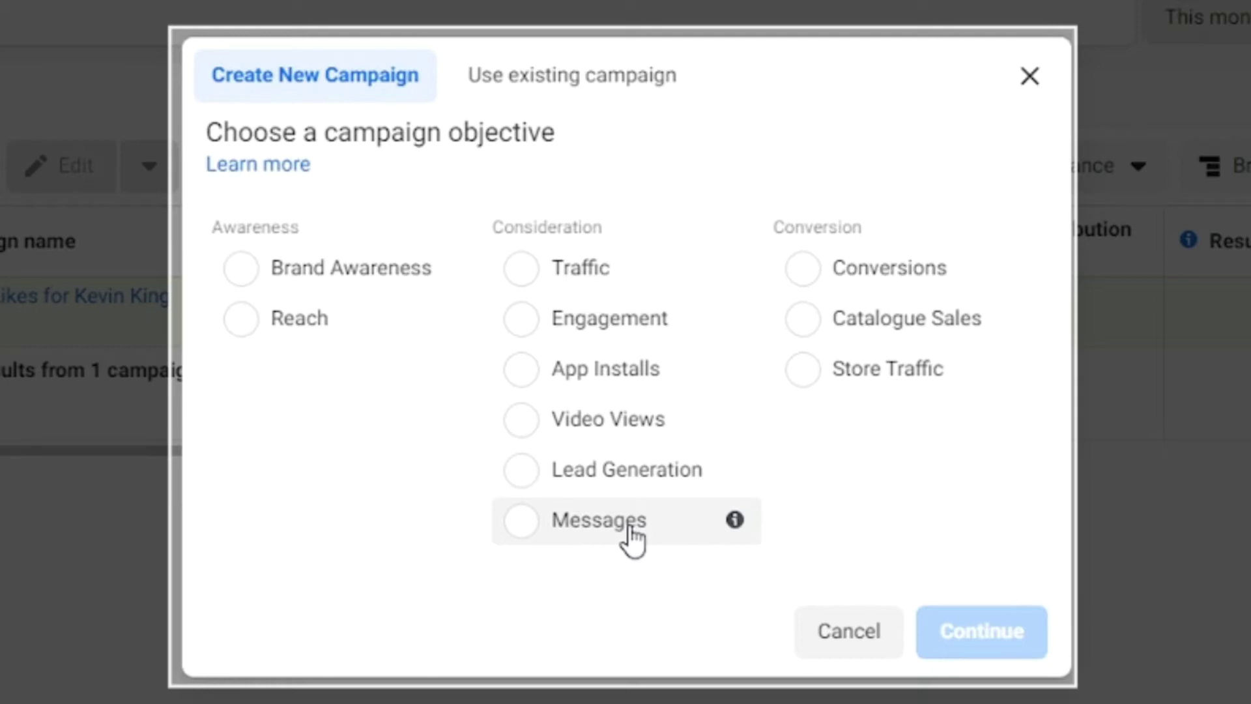
mouse_move(735, 522)
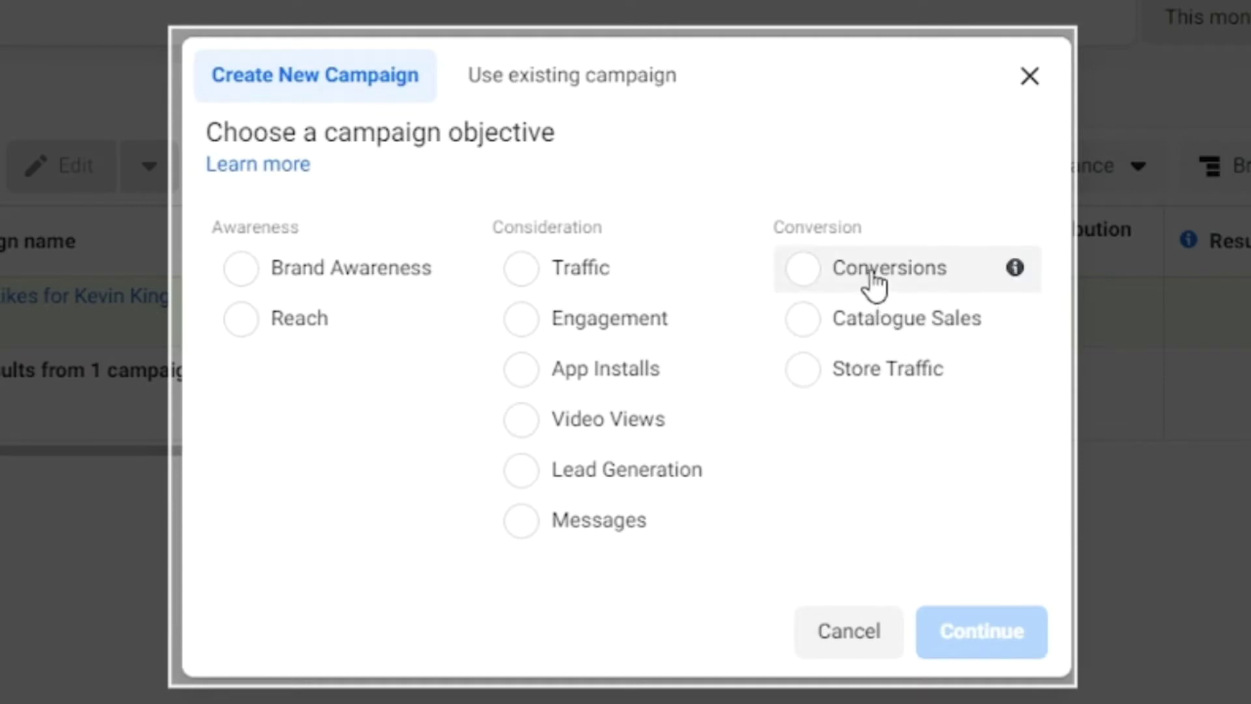
mouse_move(1014, 269)
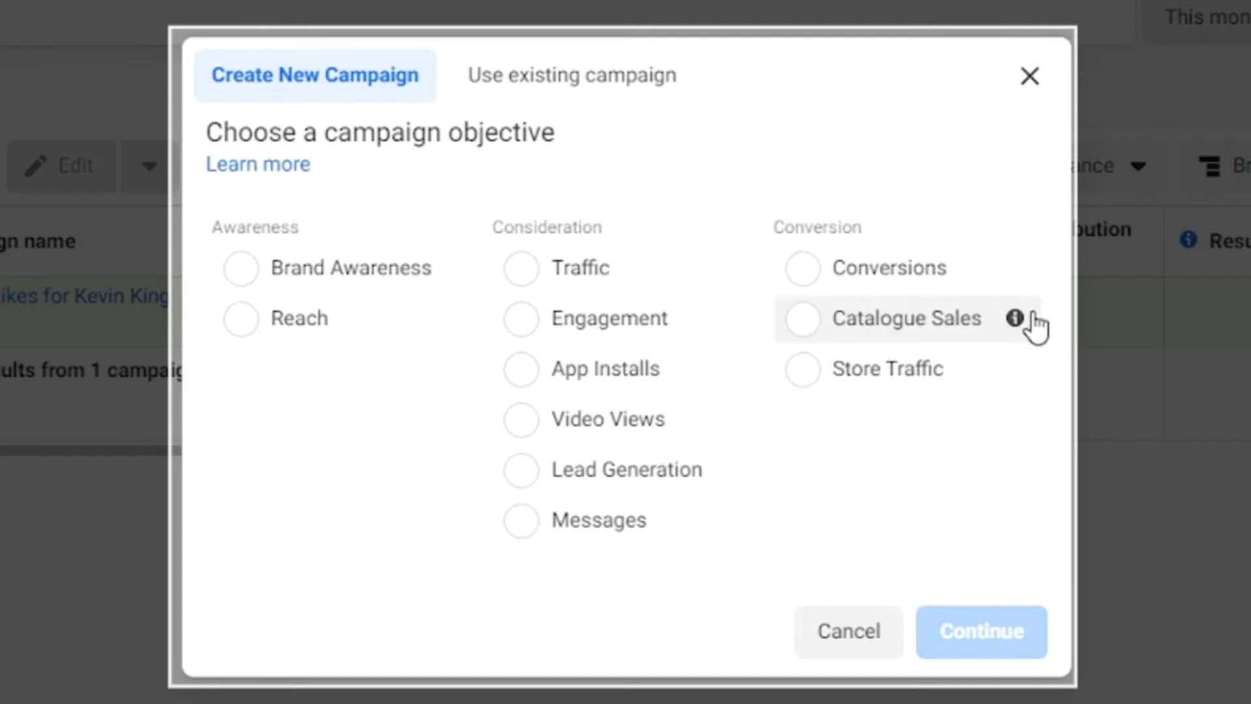
mouse_move(1014, 320)
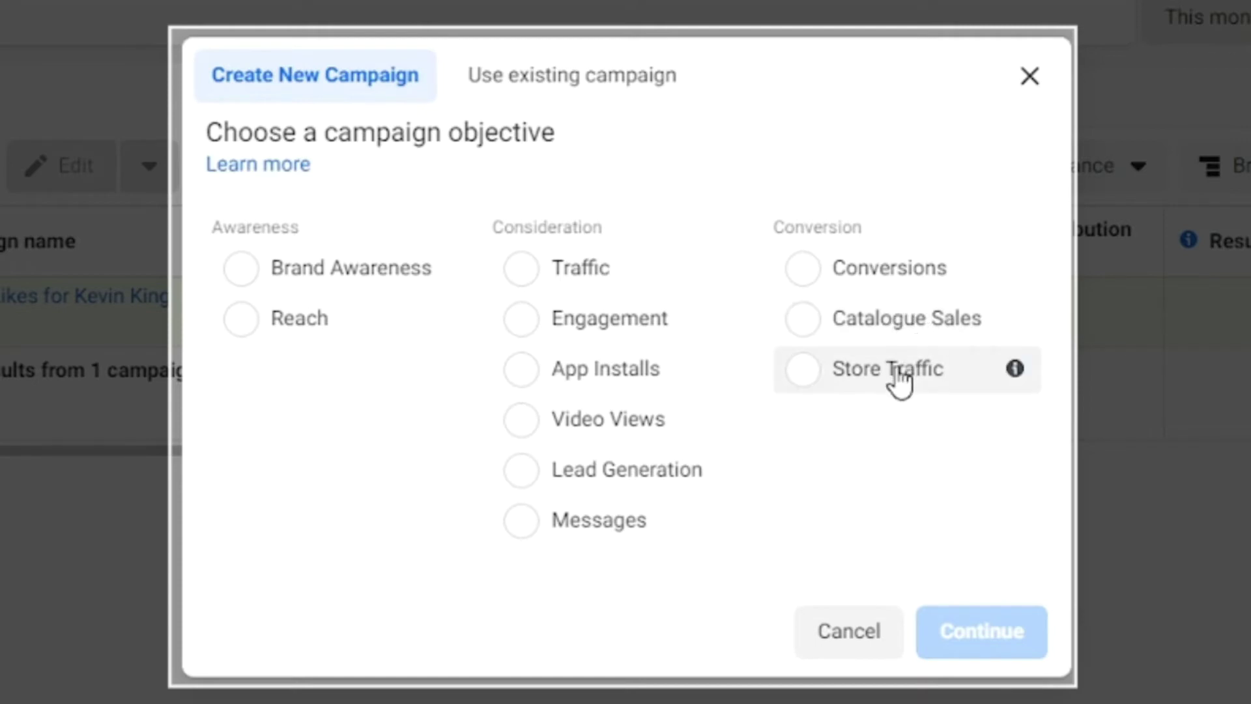
mouse_move(1013, 378)
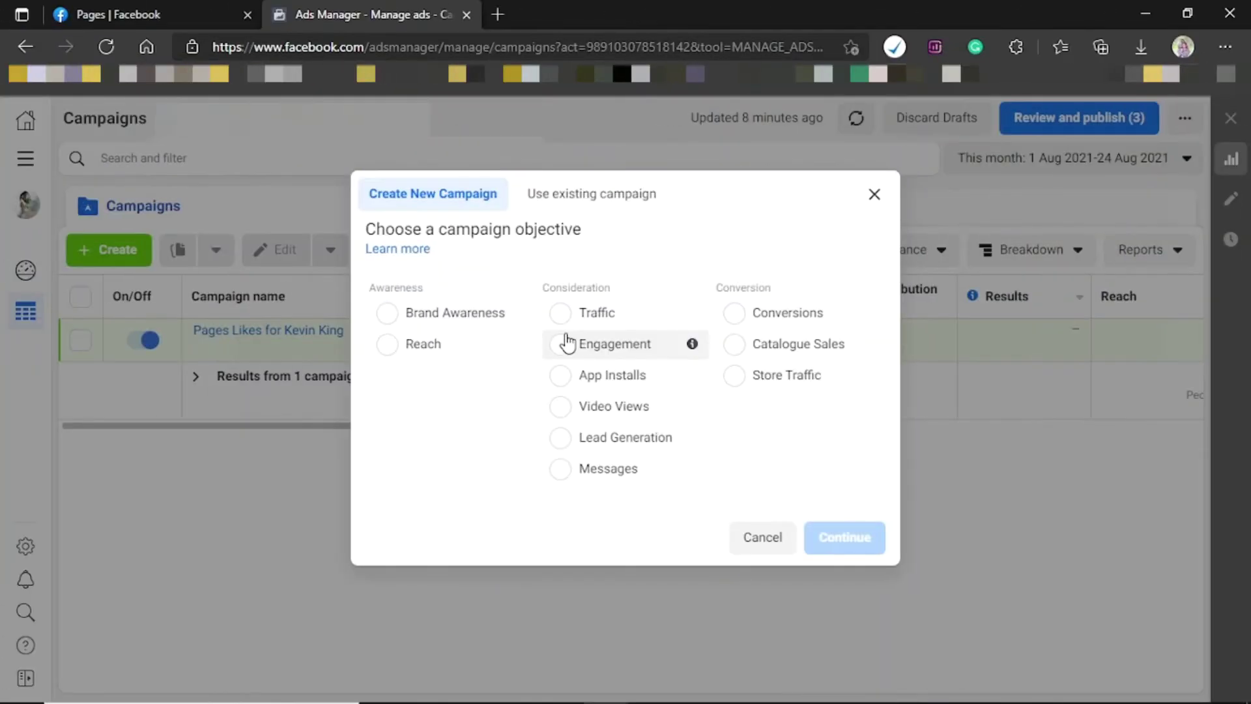
click(569, 343)
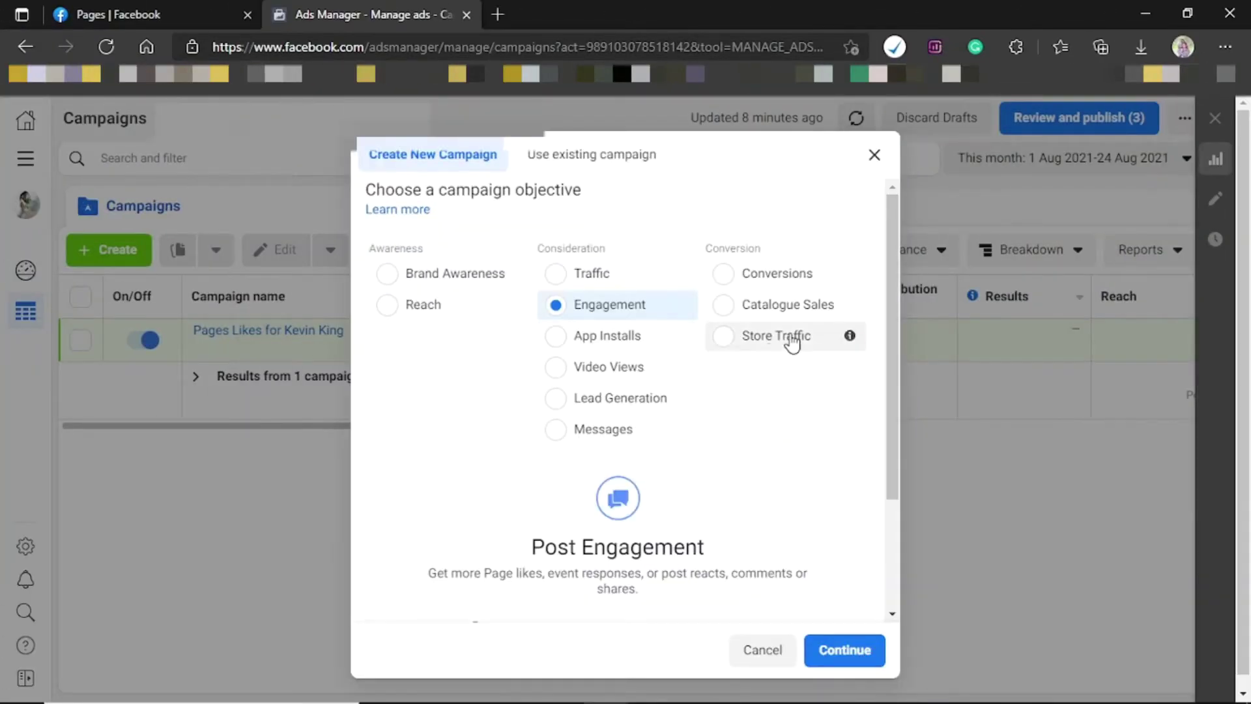
scroll(874, 509, down, 3)
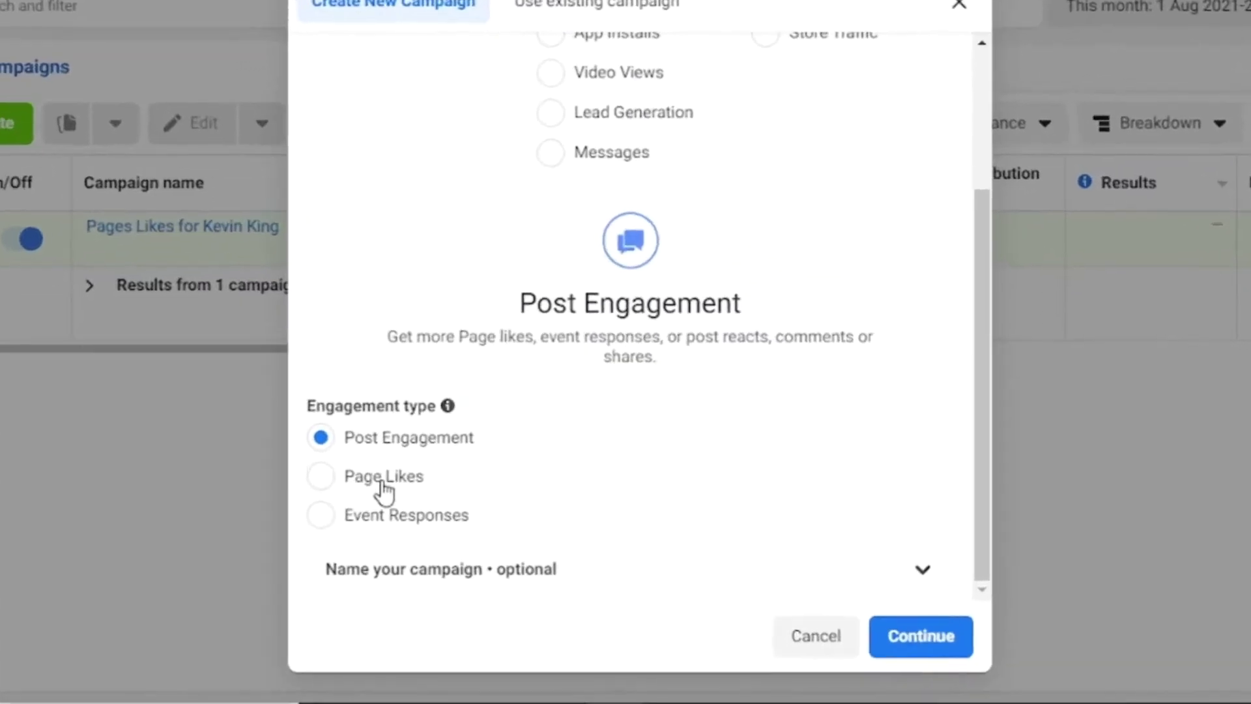
click(315, 409)
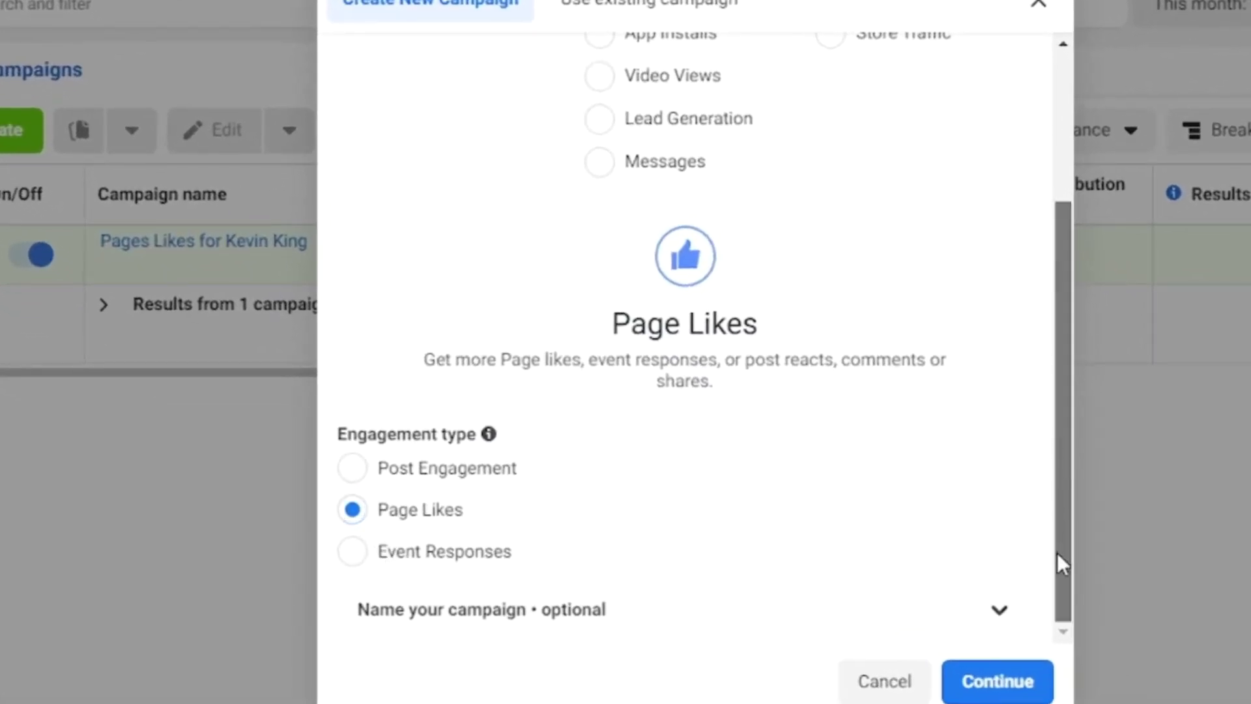
Expand the optional naming section and name the campaign with the page's name followed by "Page likes"
click(971, 615)
drag(1061, 359, 1064, 562)
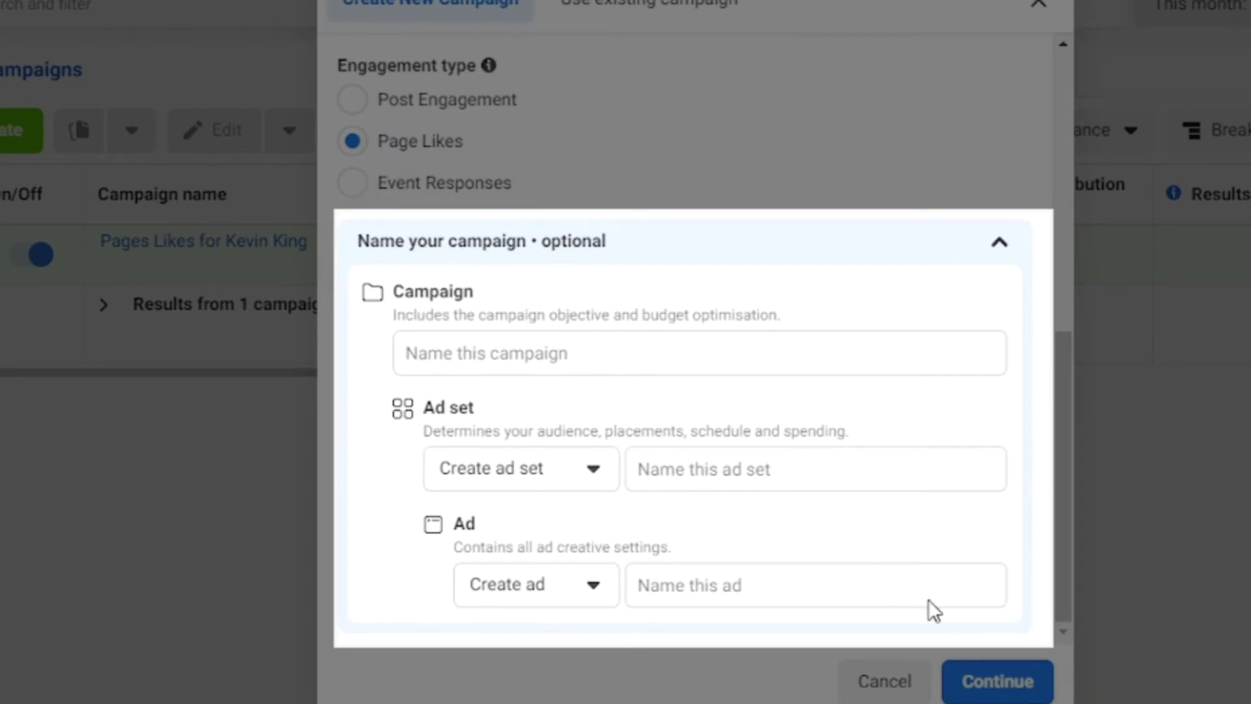
click(609, 352)
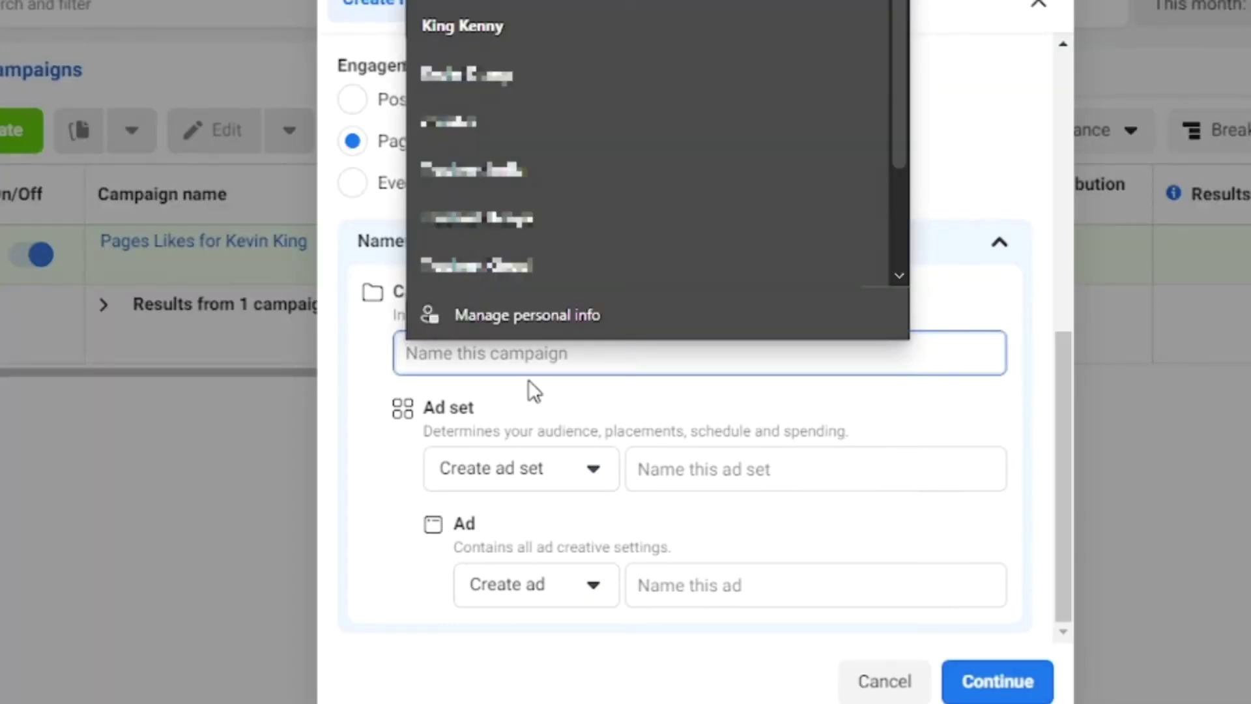
text(Kevin )
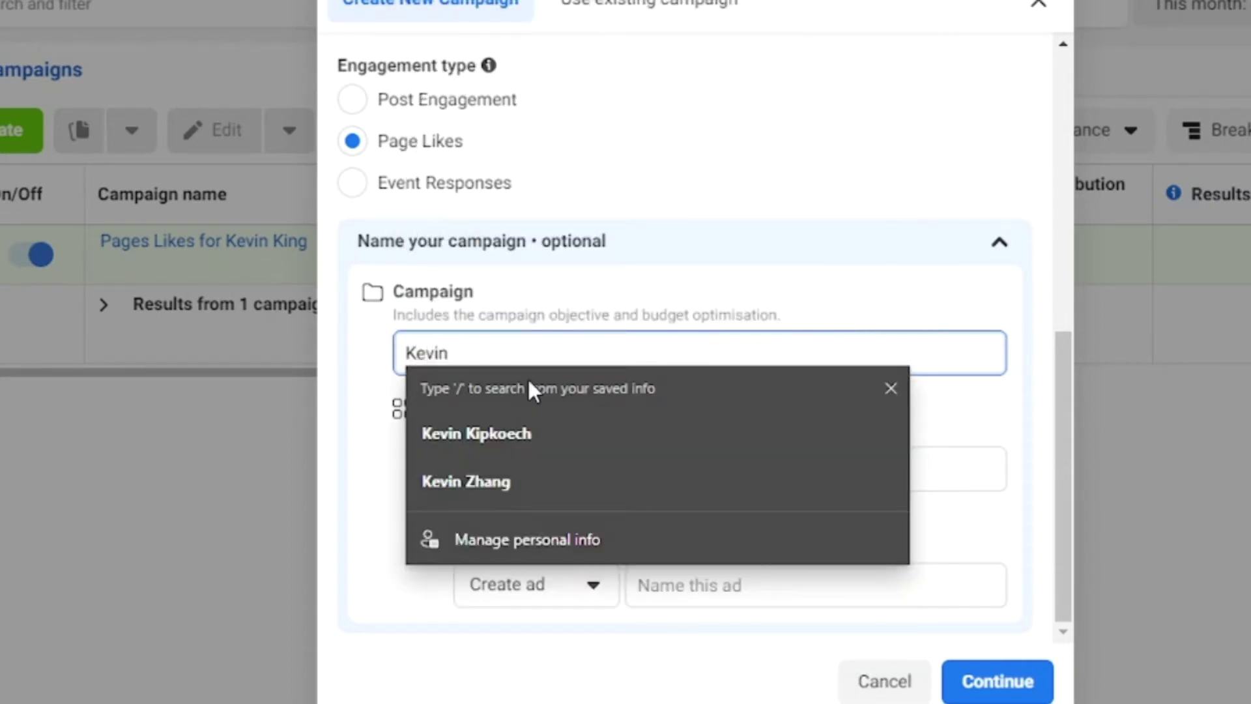
text(King)
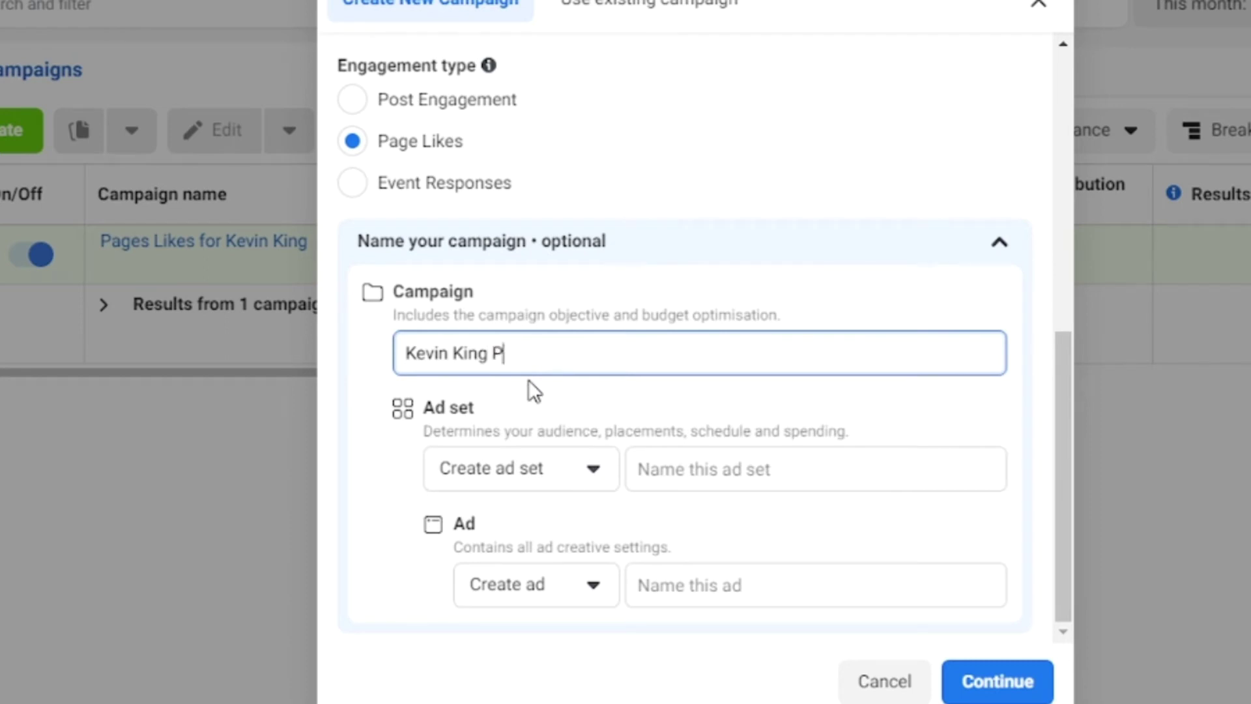
text( Page likes)
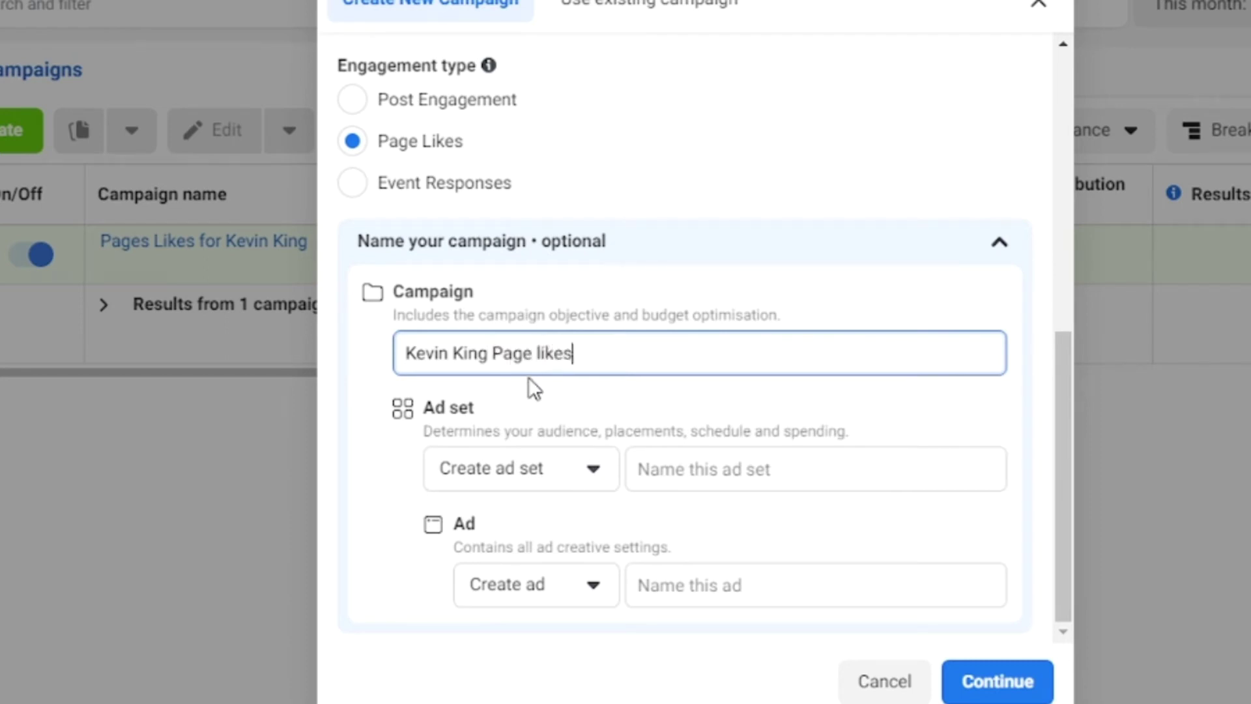
Copy the campaign's name and use it as the ad set's name
key(ctrl+a)
key(ctrl+c)
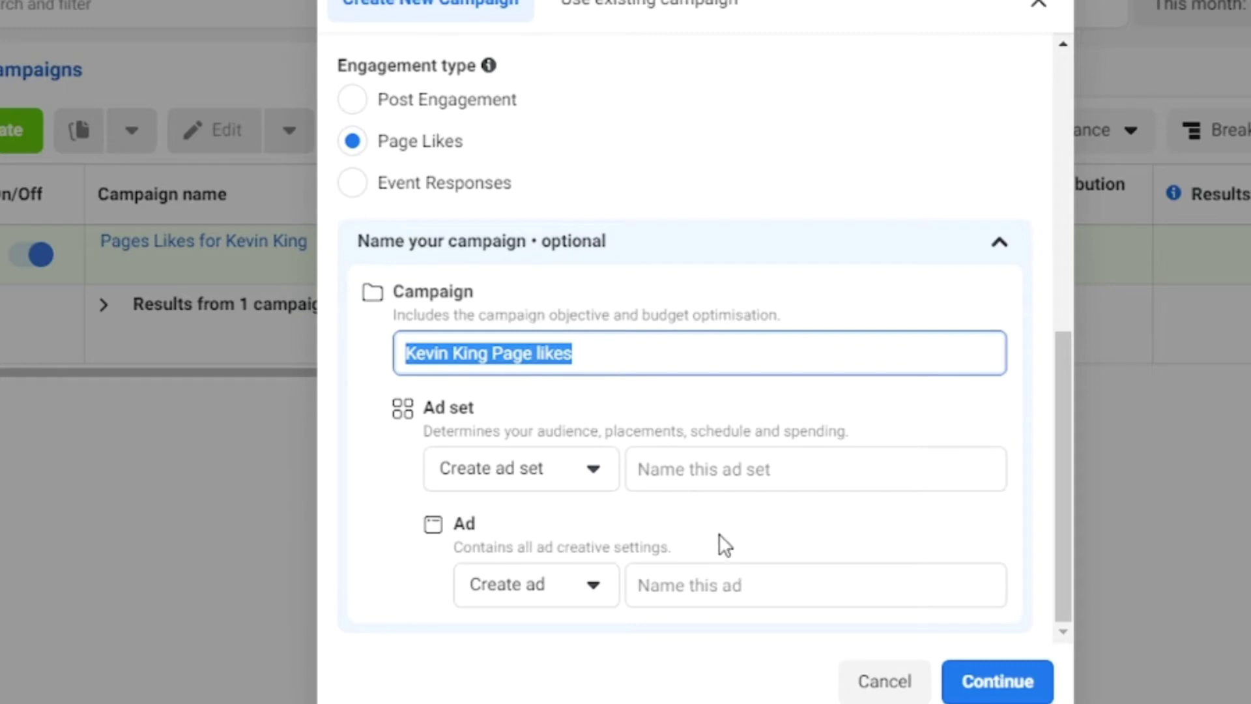
click(700, 488)
click(691, 470)
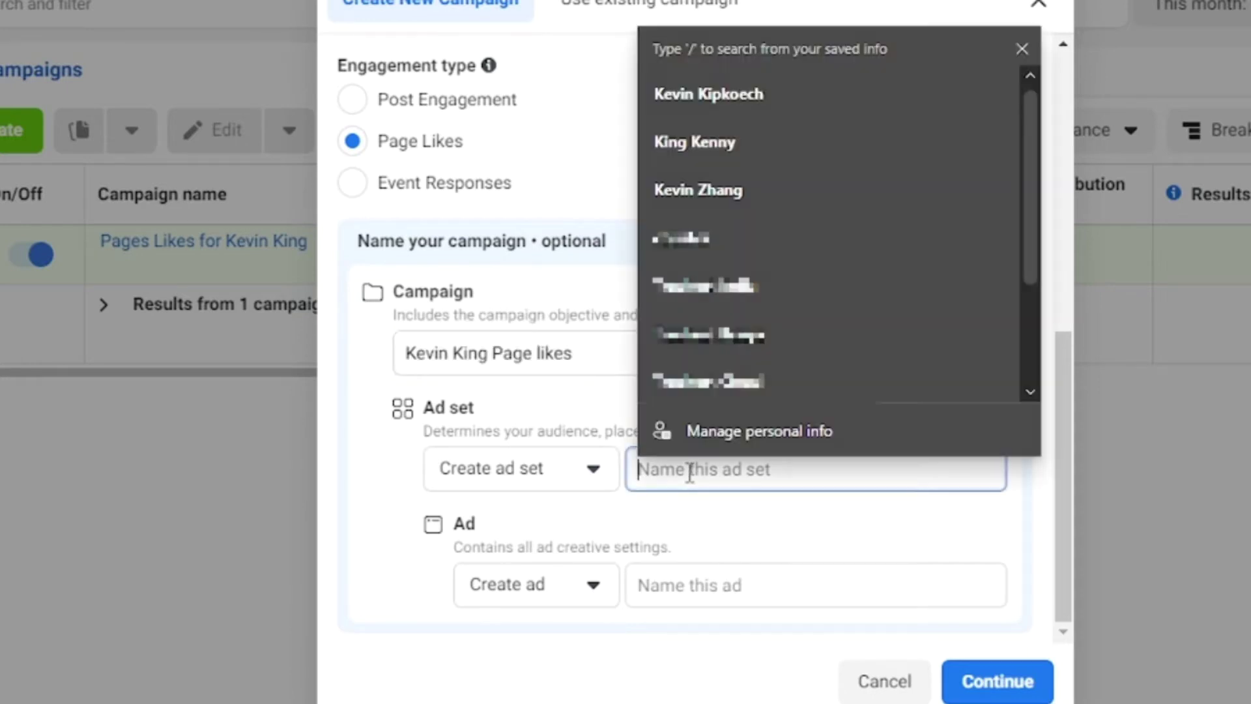
key(ctrl+v)
Name the ad "page likes ad" and continue to the campaign's edit page
click(698, 584)
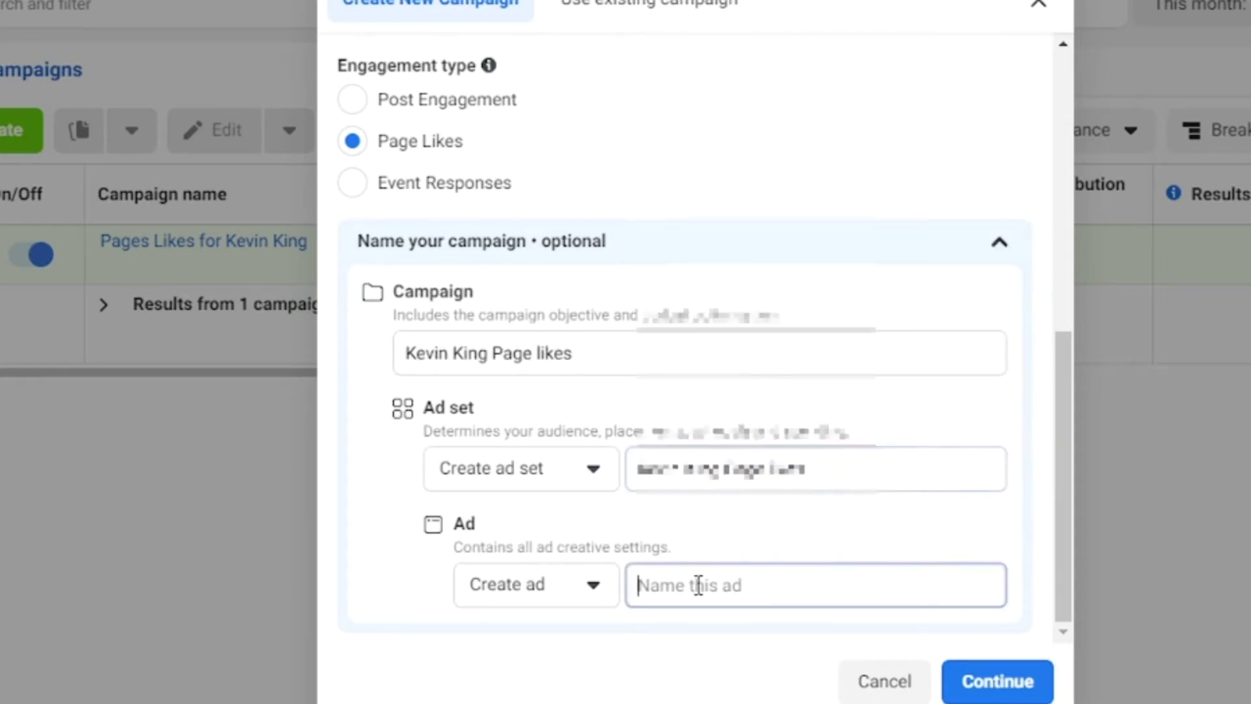
text(kevin)
key(BackSpace)
key(BackSpace)
key(BackSpace)
key(BackSpace)
key(BackSpace)
text(page li)
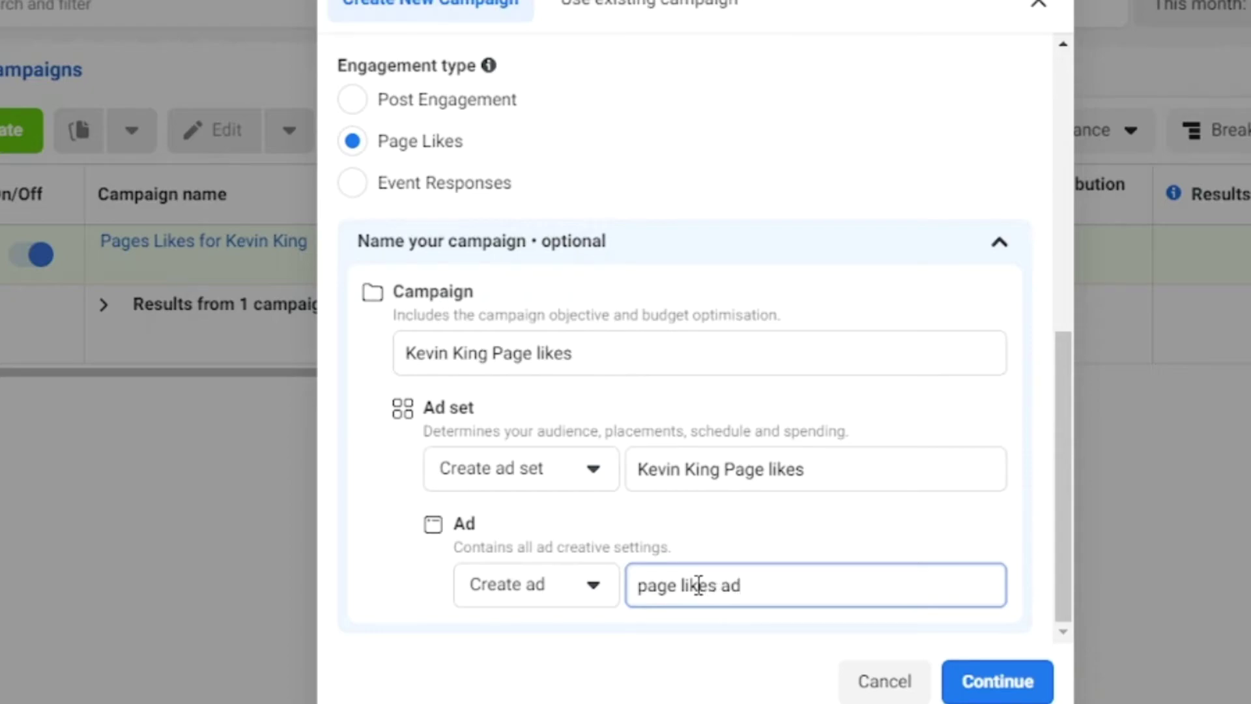
click(997, 674)
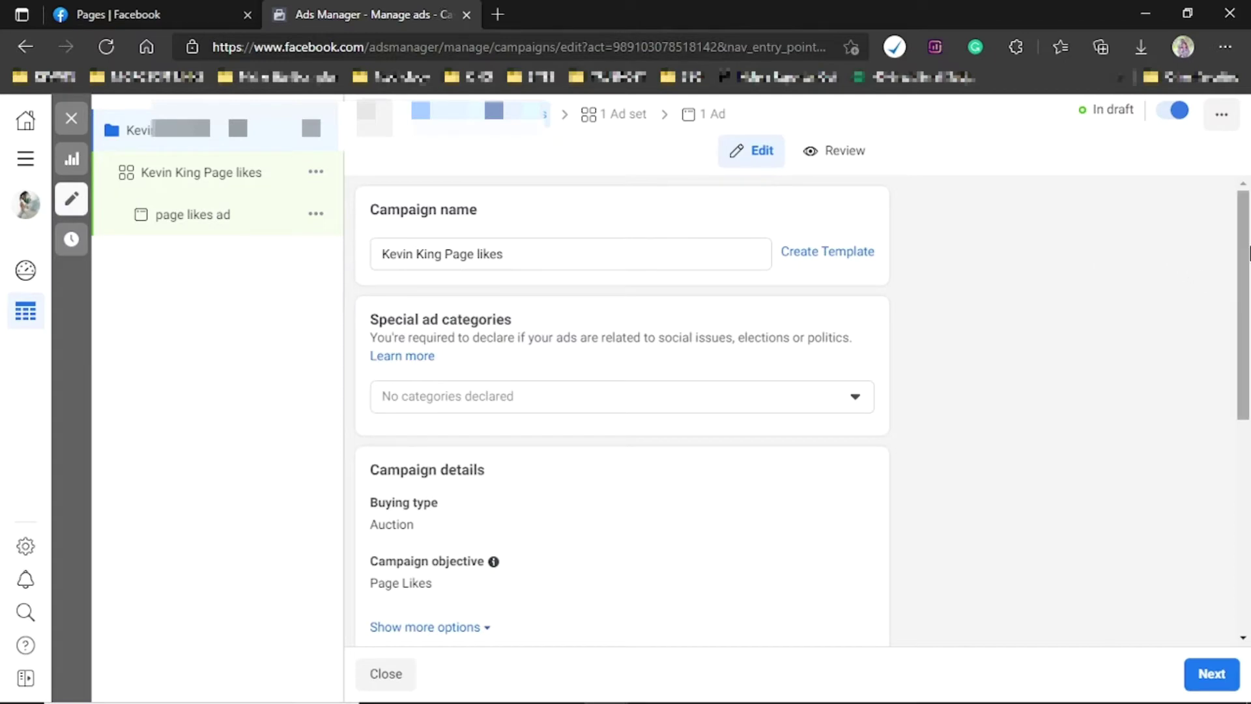
View the campaign name template settings and close them without adding a component
scroll(1249, 283, down, 1)
drag(1249, 283, 1246, 249)
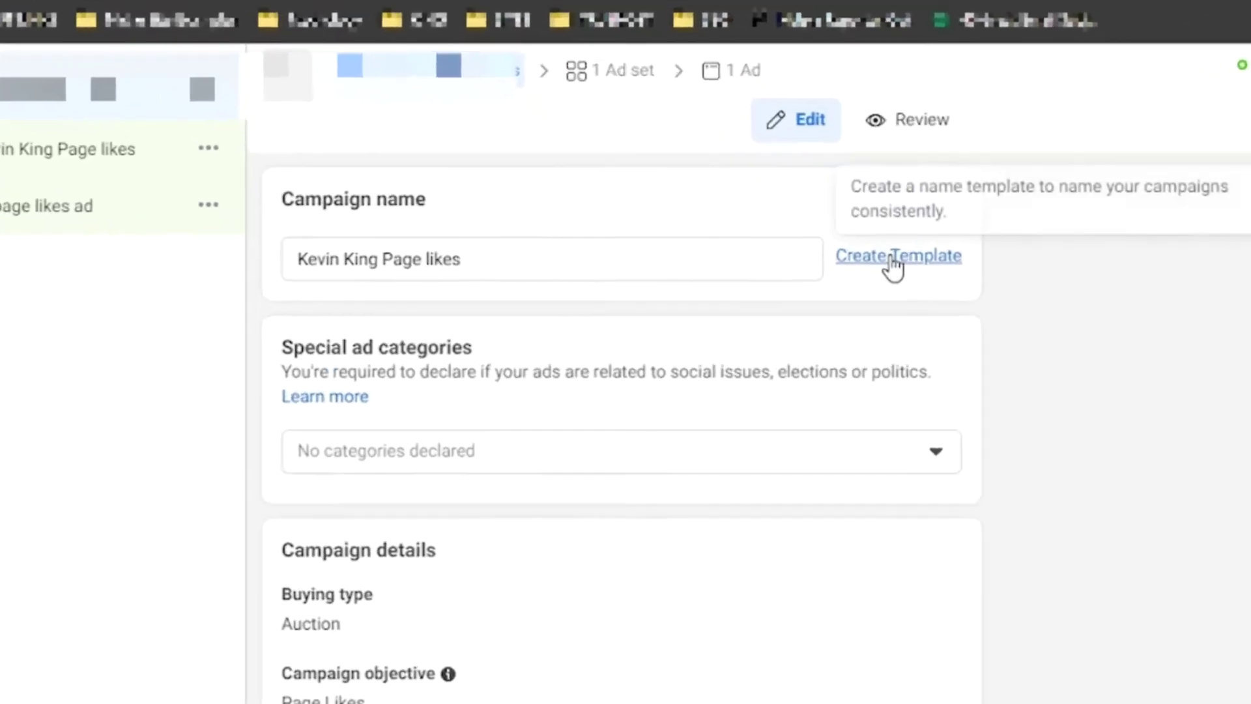
click(894, 258)
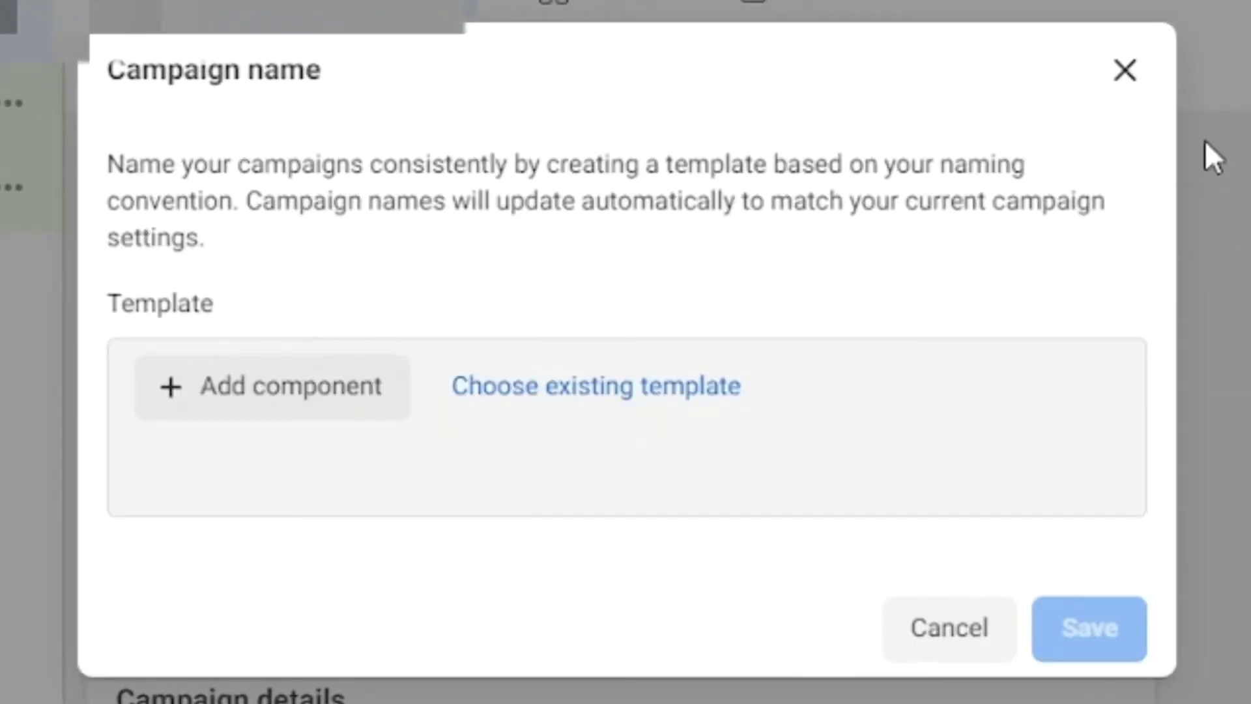
click(1125, 70)
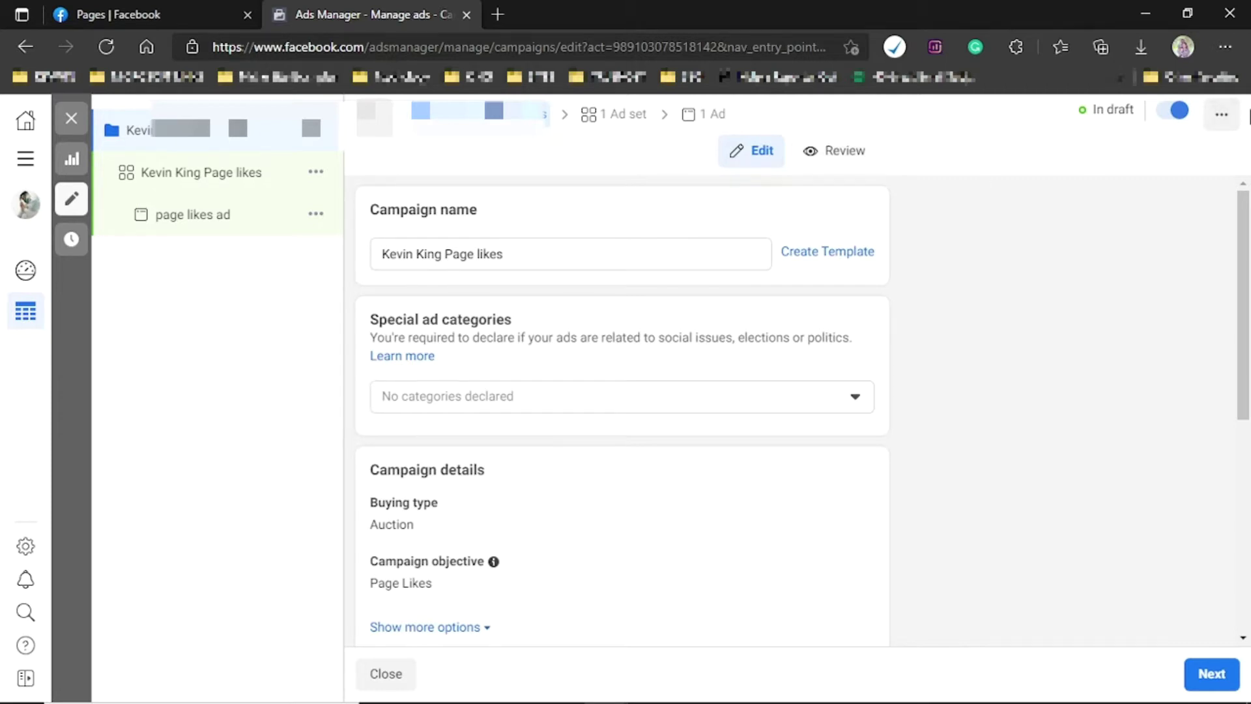
Examine the special ad categories requirement and its available option without declaring a category, and look over the campaign details
scroll(1249, 245, down, 1)
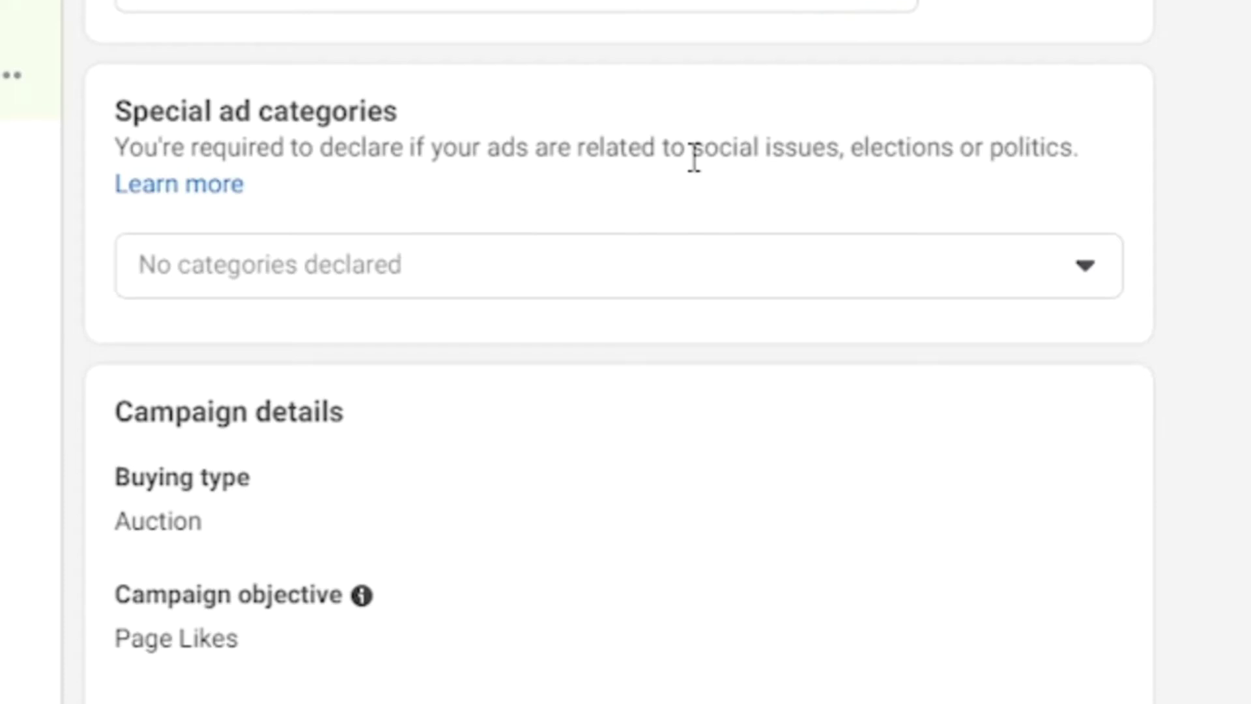
drag(695, 156, 702, 158)
drag(700, 157, 827, 147)
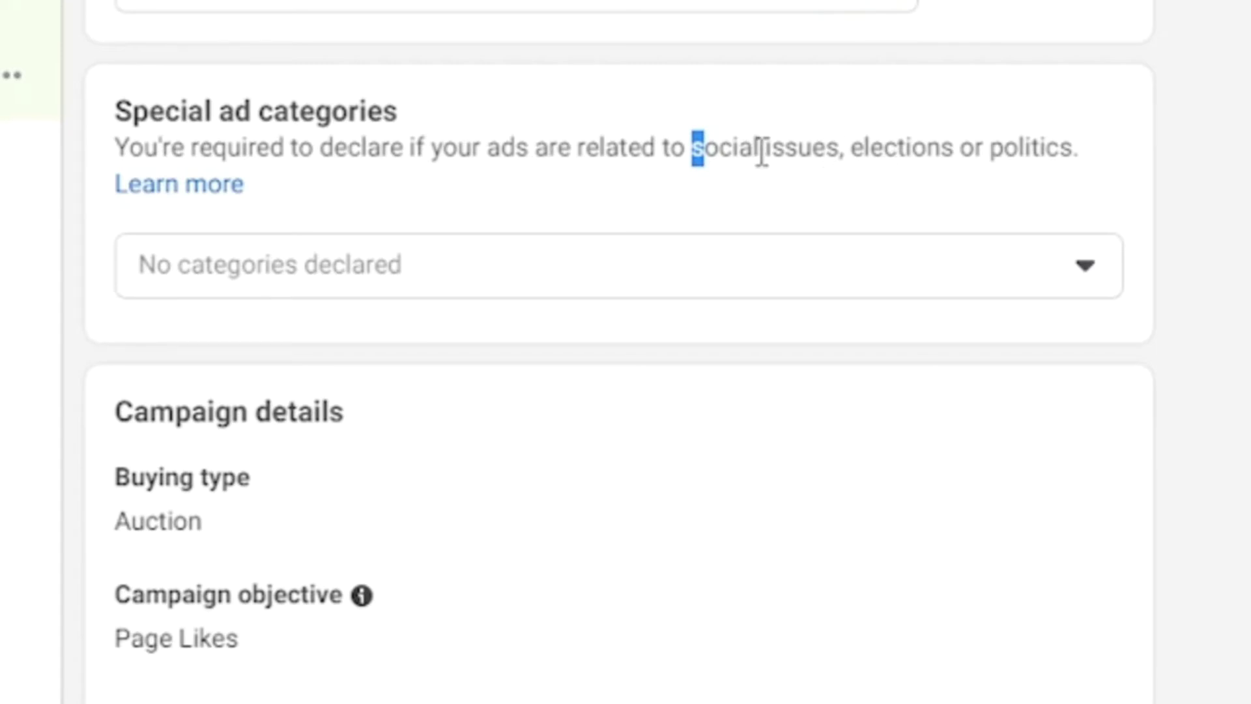
click(696, 151)
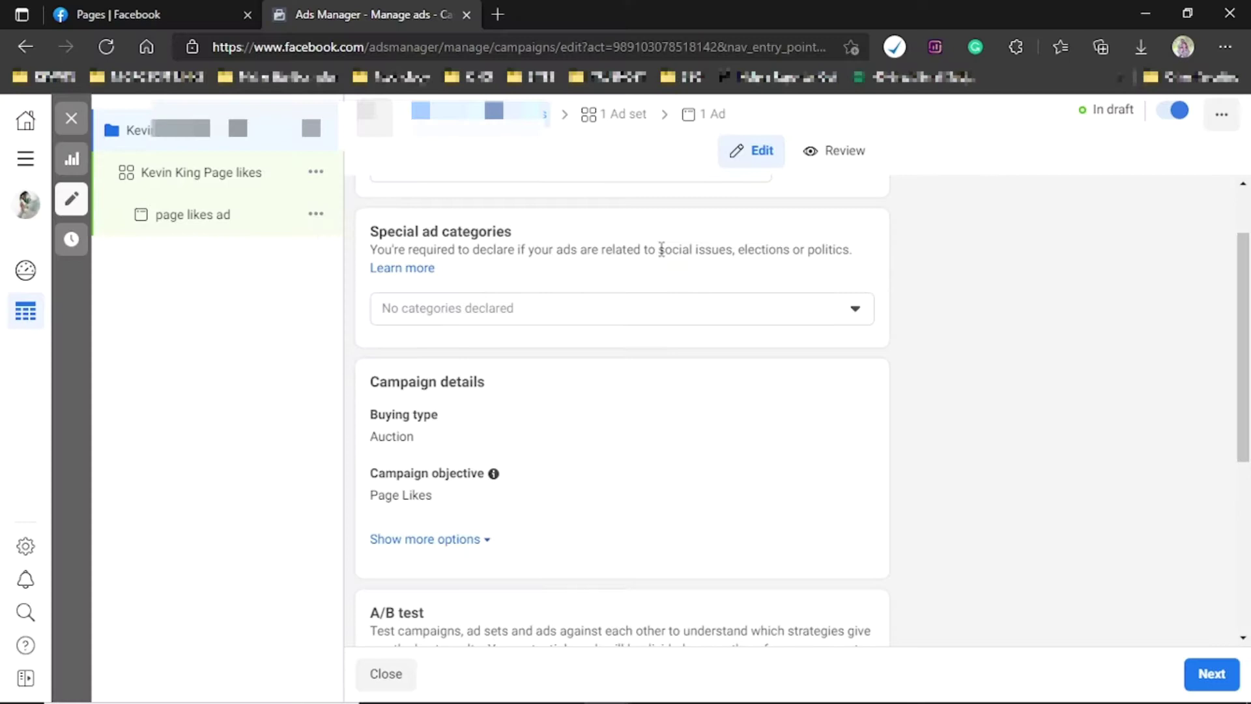
drag(691, 150, 707, 149)
drag(662, 250, 840, 245)
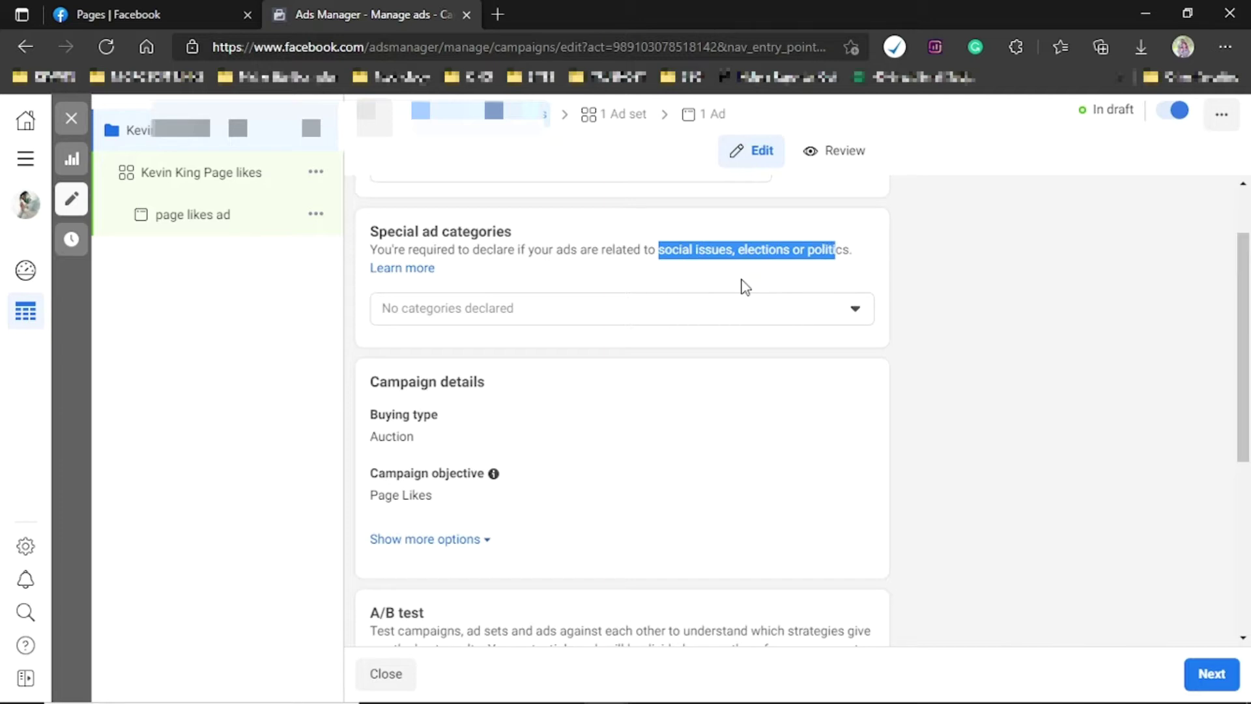
click(596, 313)
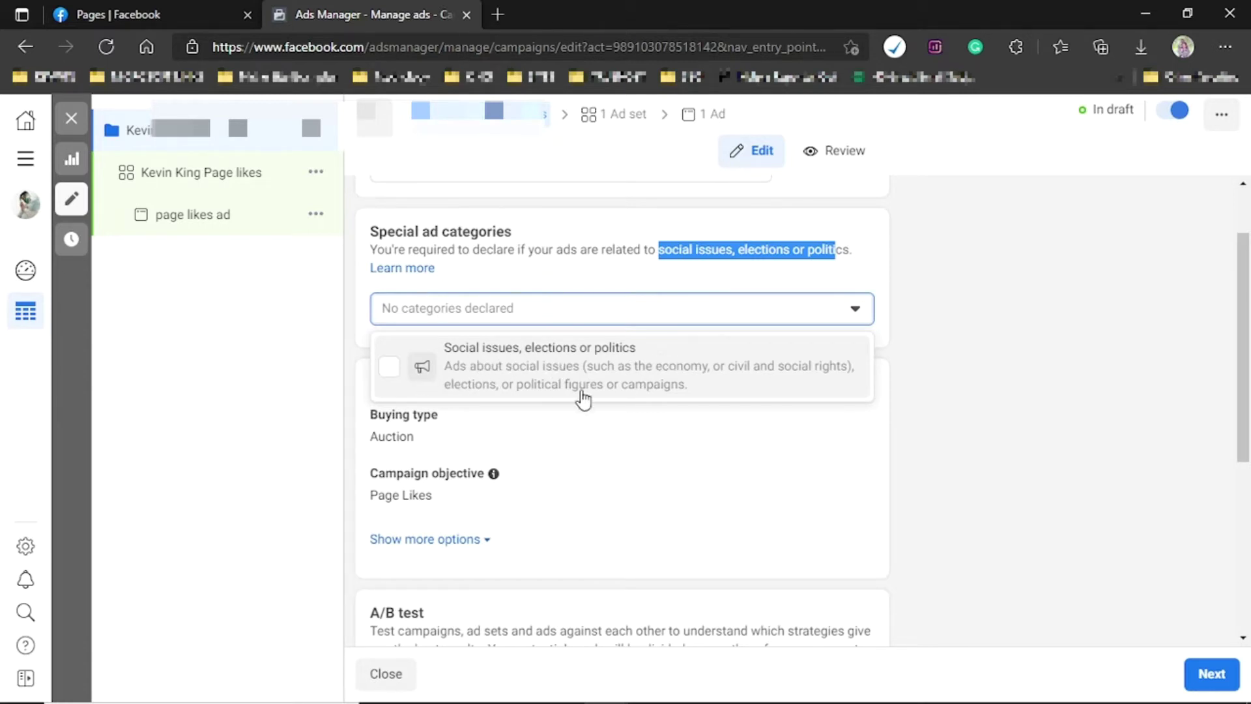
click(924, 375)
scroll(1112, 376, down, 2)
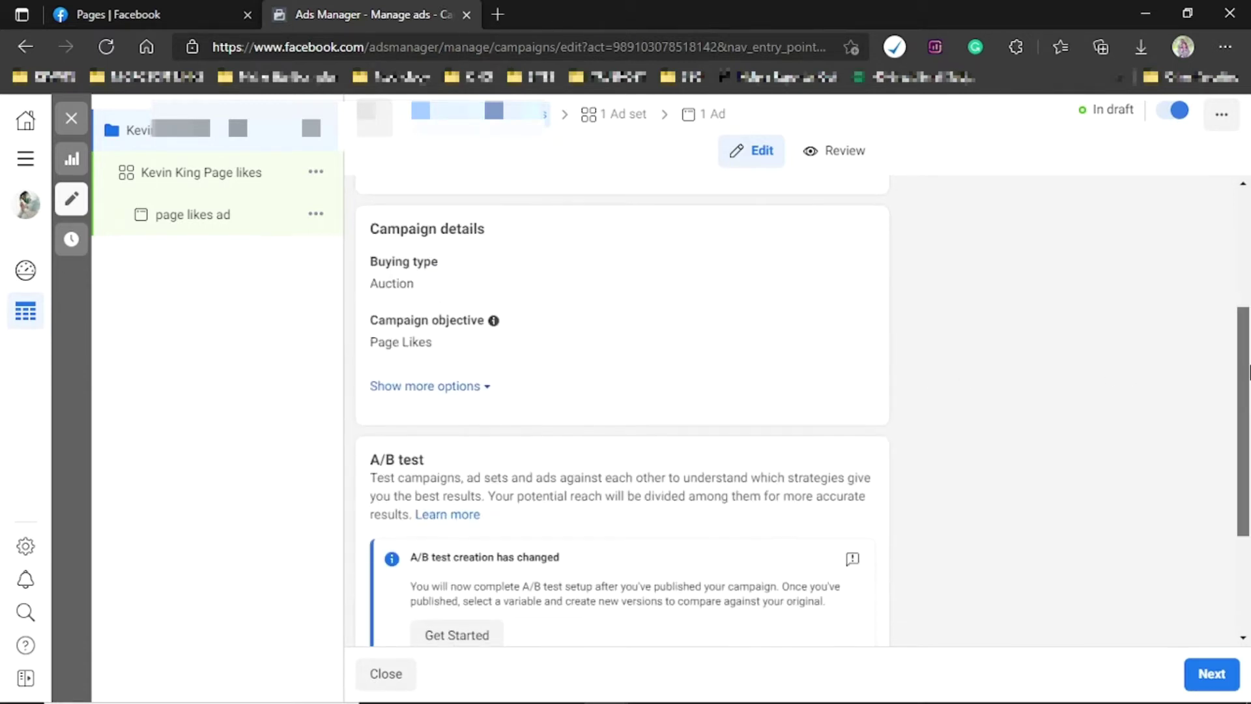
Look over the rest of the campaign settings and the ad set's Page, budget and schedule sections
scroll(1245, 340, down, 3)
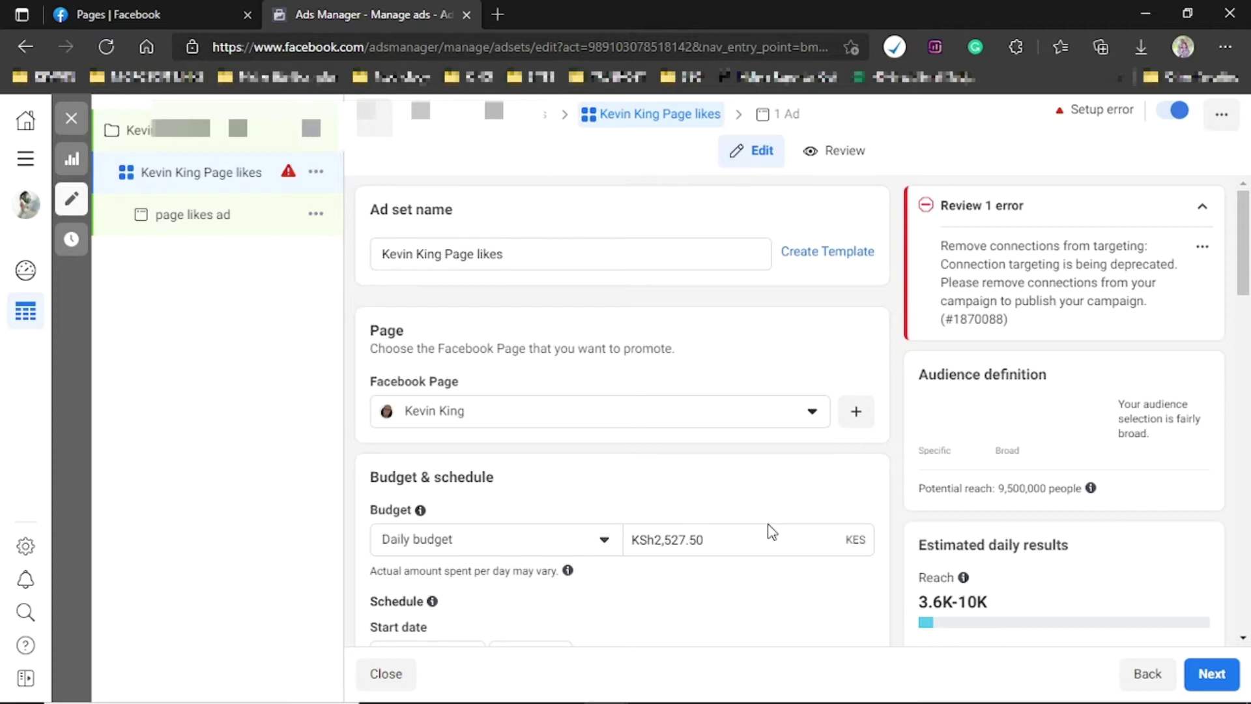
scroll(1249, 255, down, 1)
scroll(1249, 254, up, 1)
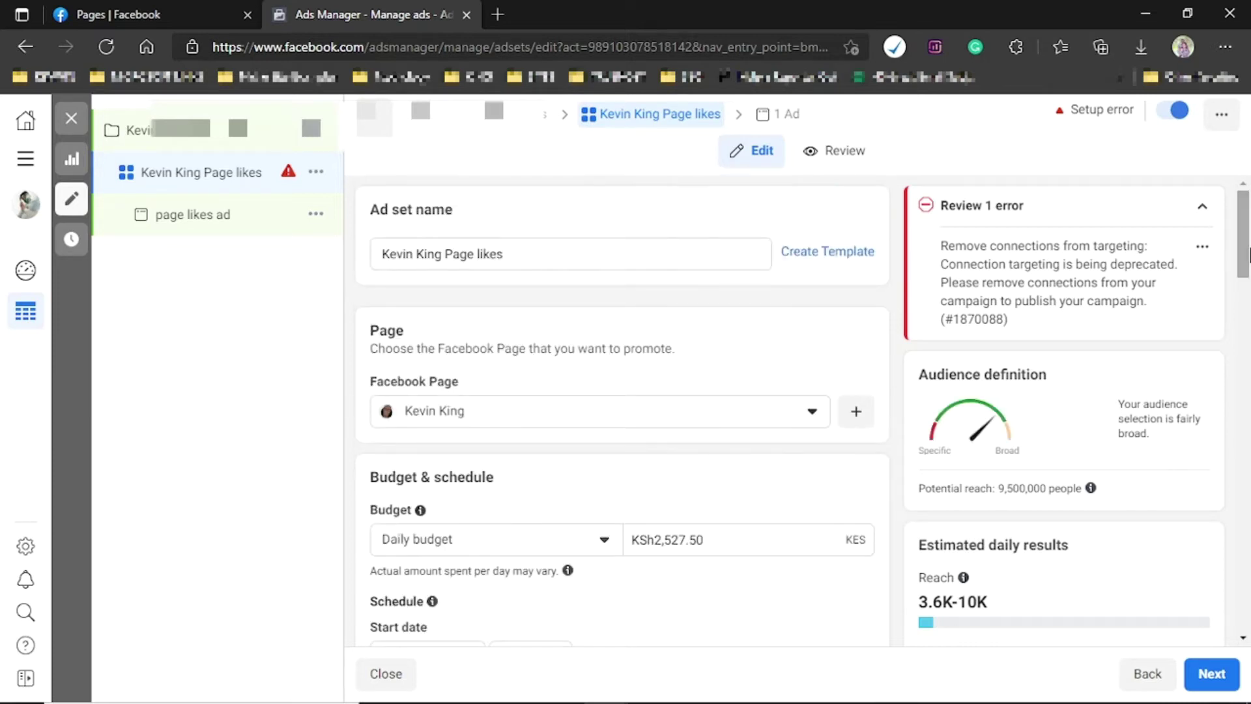
scroll(1248, 254, down, 2)
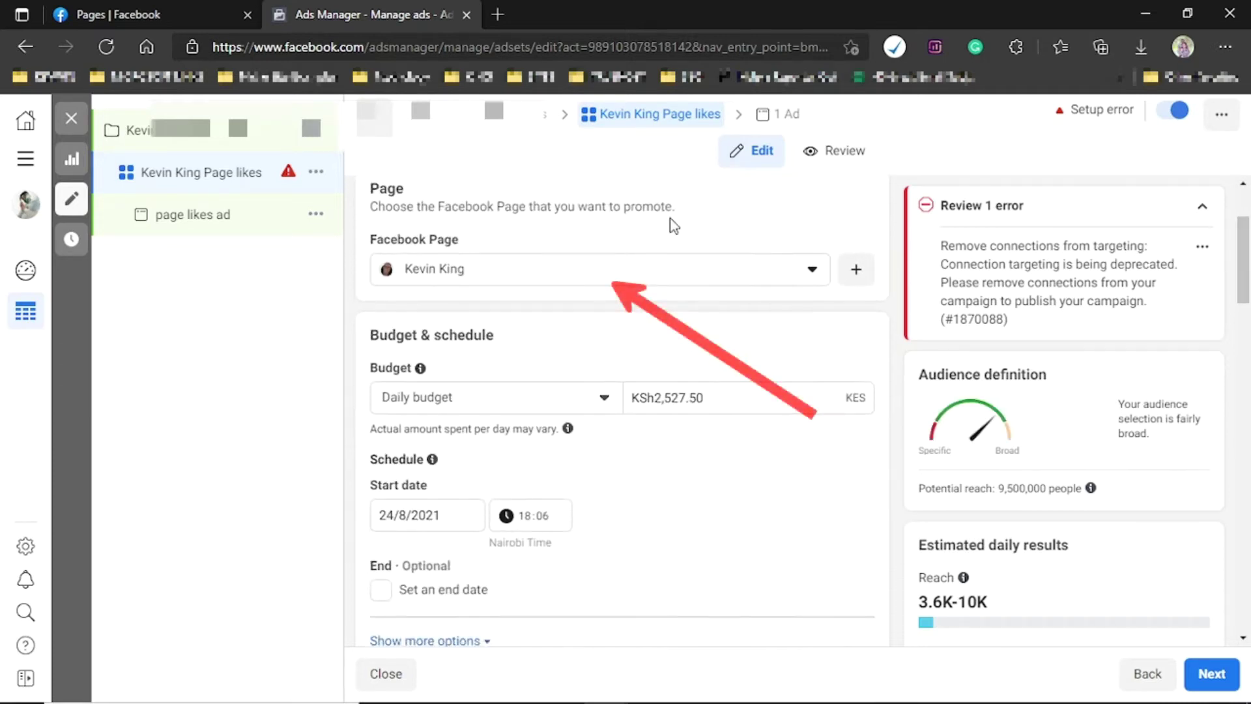
scroll(515, 297, down, 2)
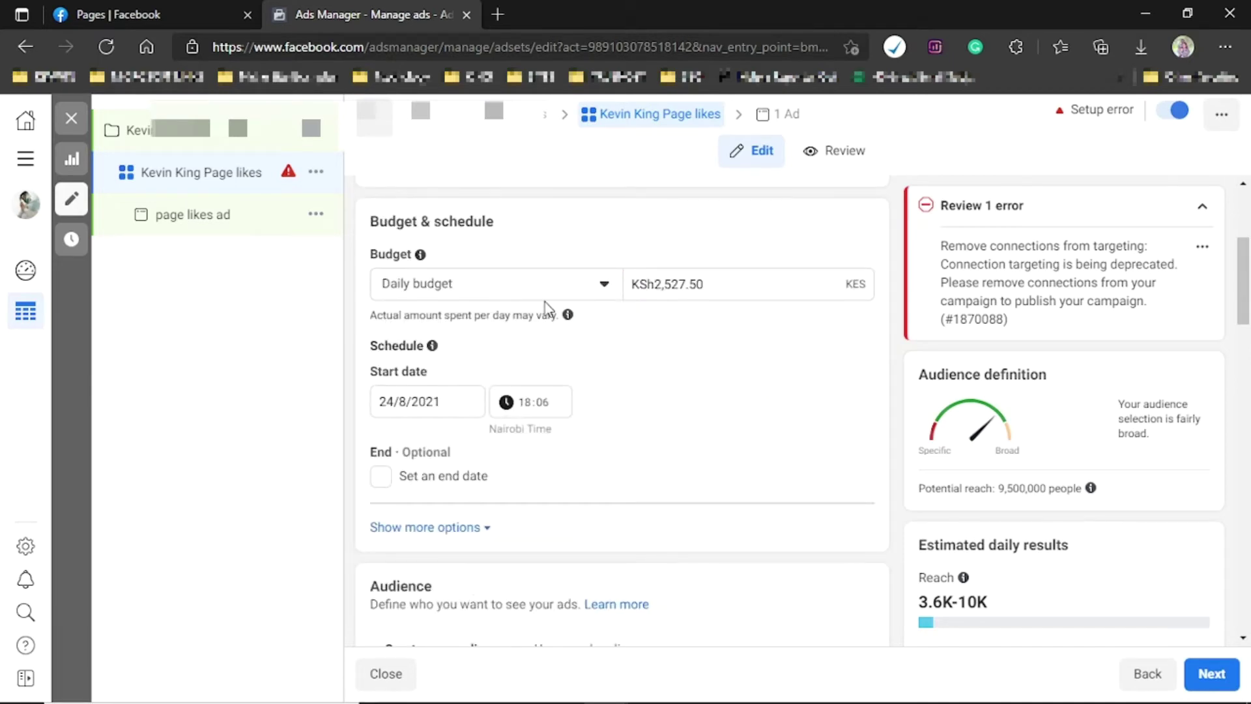
Examine the ad set's budget type options, keeping Daily budget selected
click(607, 286)
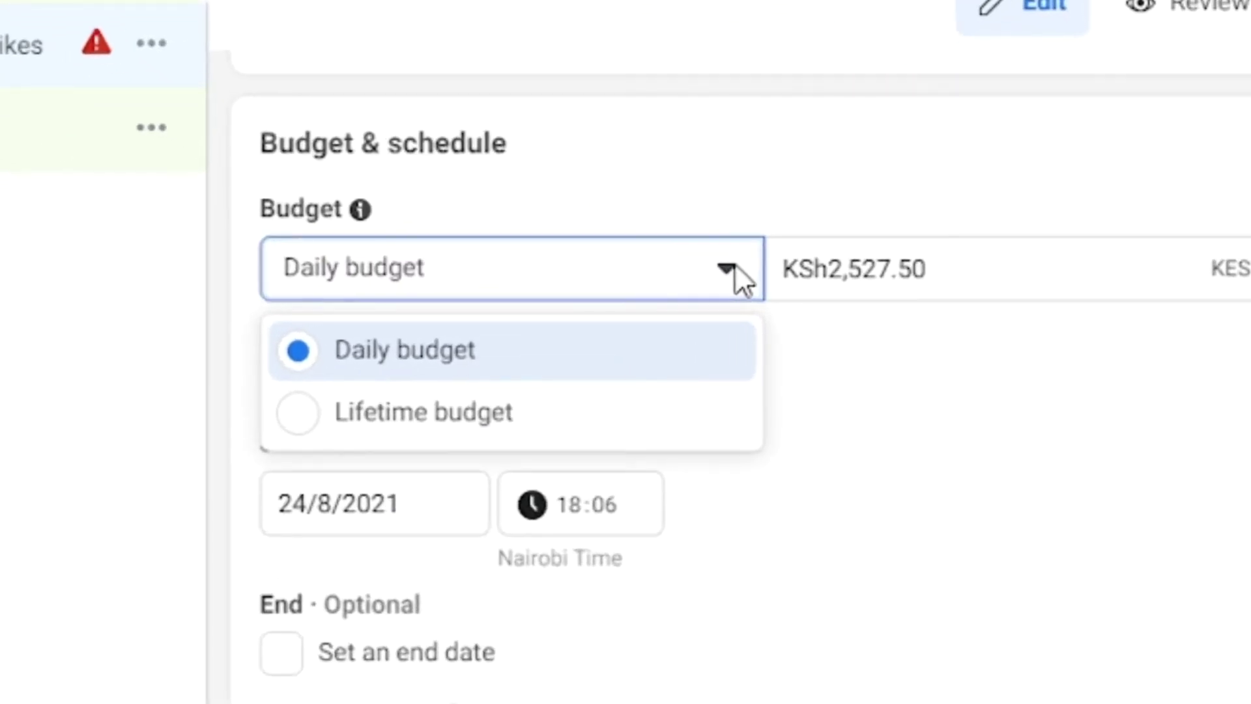
click(809, 362)
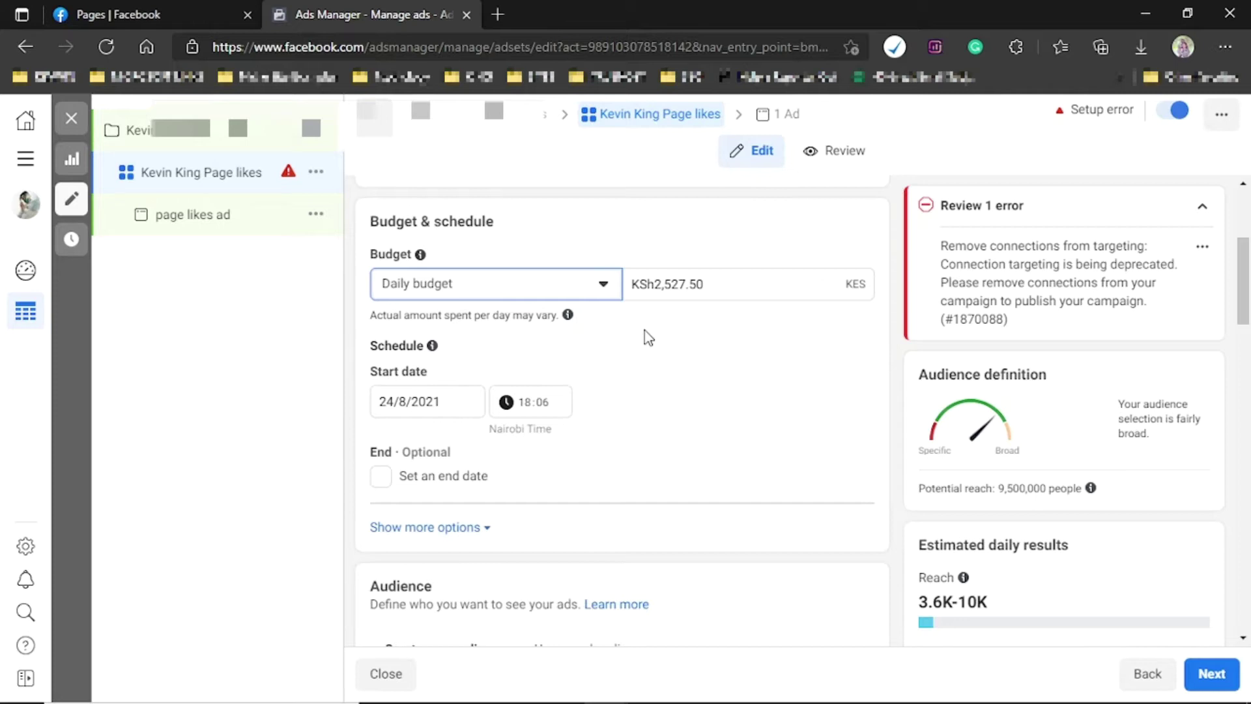
click(603, 287)
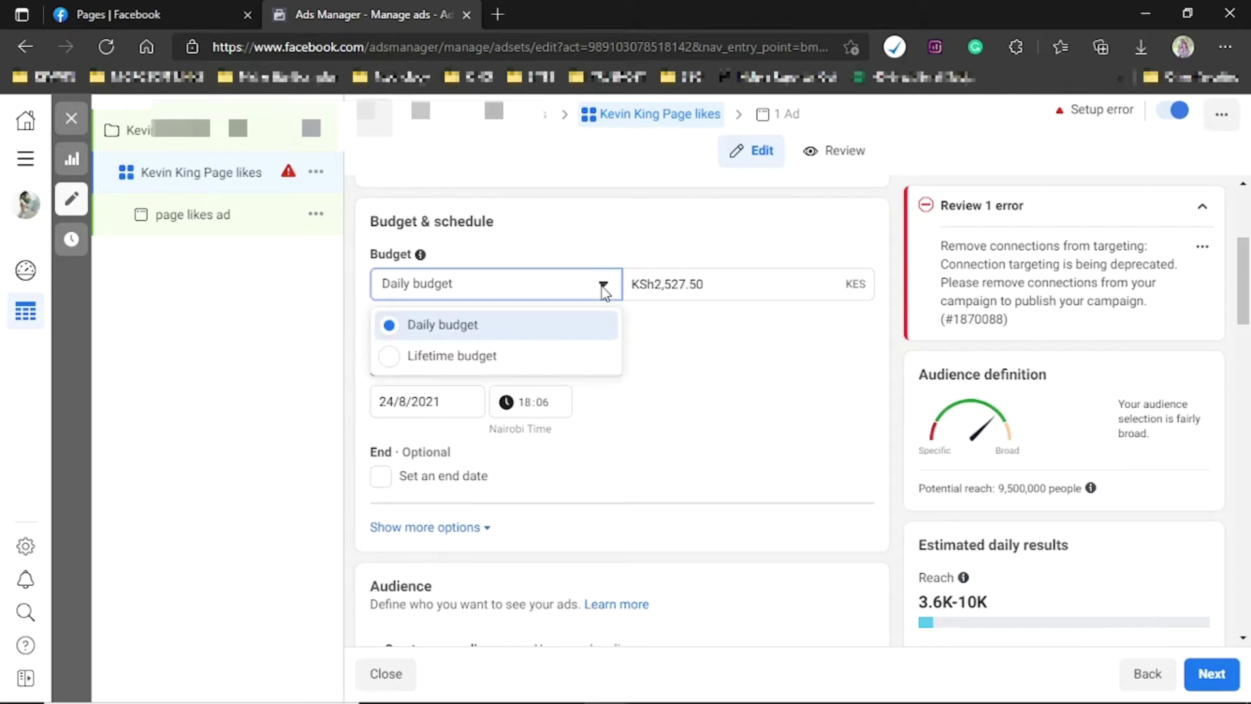
click(613, 222)
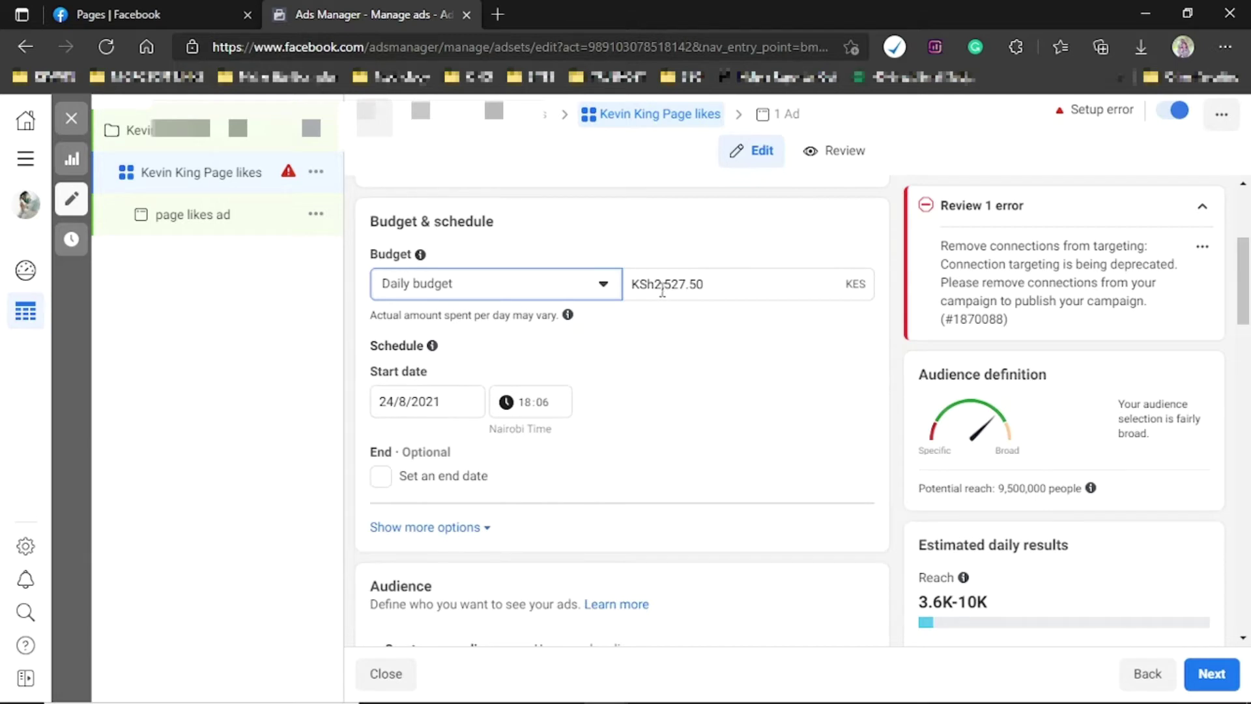
Set the ad set's daily budget to KSh200.50
mouse_move(657, 287)
mouse_down()
mouse_move(685, 289)
mouse_move(667, 282)
mouse_up()
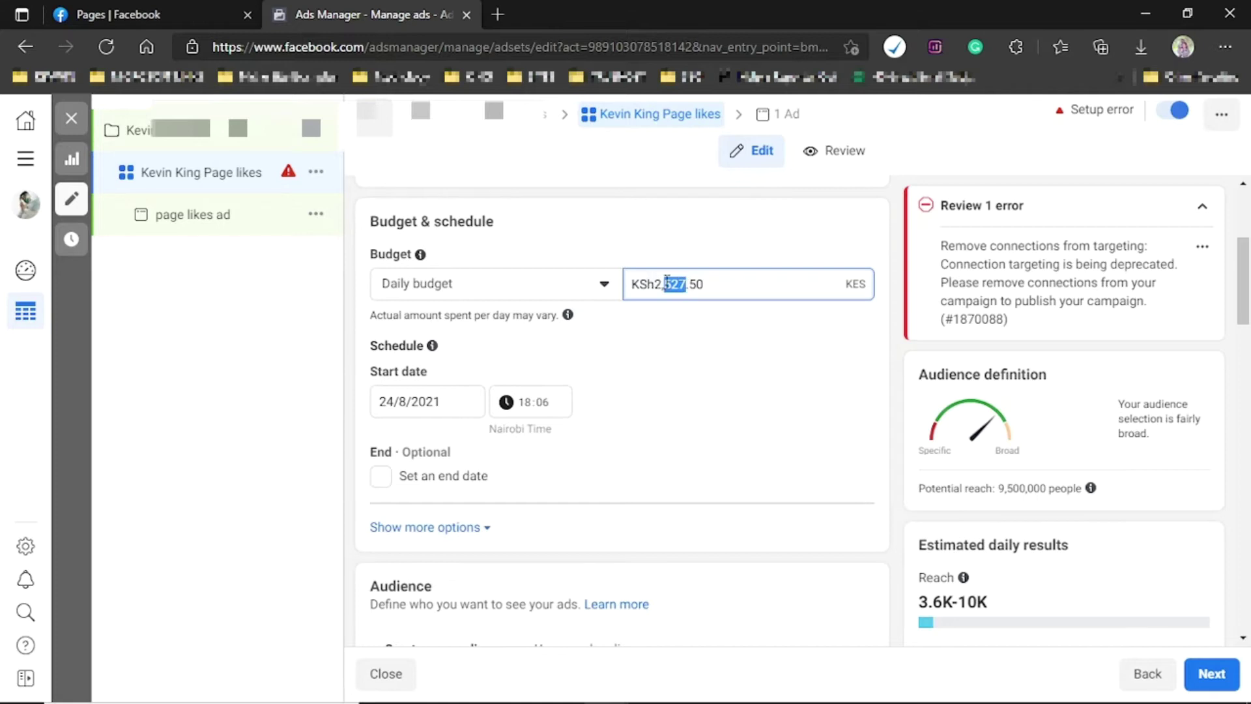
text(00)
click(700, 397)
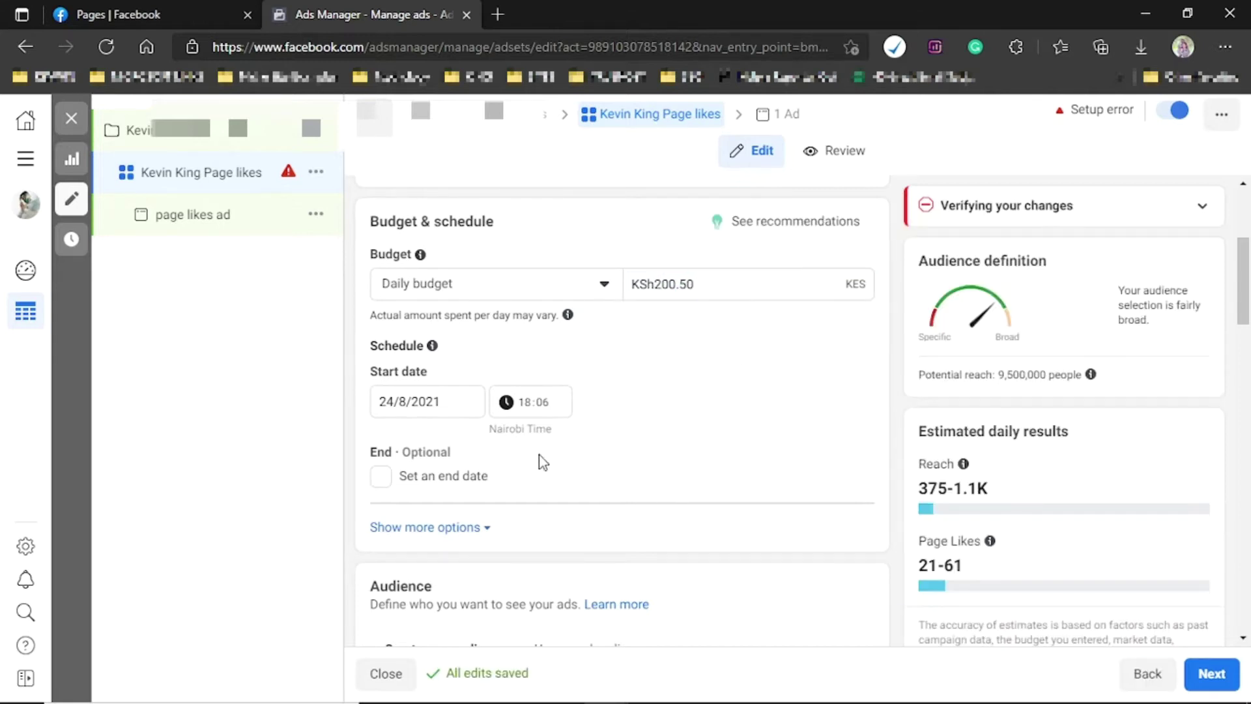
View the start date calendar without changing the date, and enable an end date for the ad set's schedule
mouse_move(374, 357)
click(405, 404)
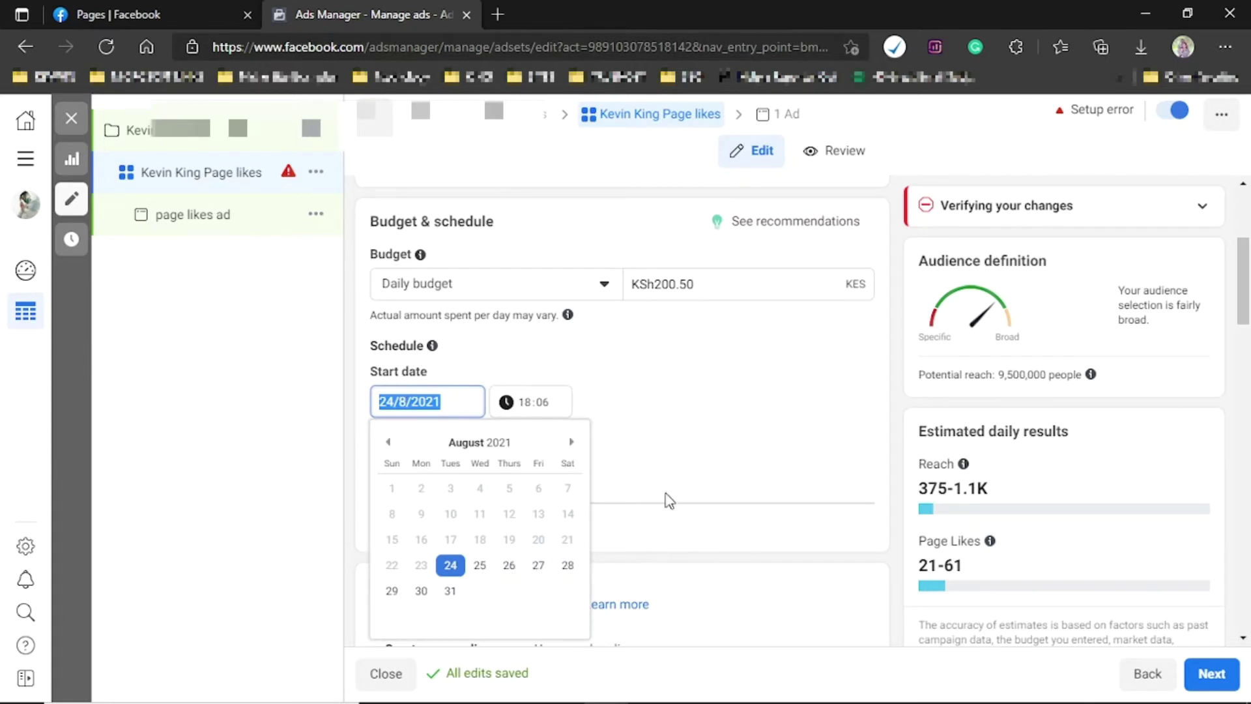
click(704, 475)
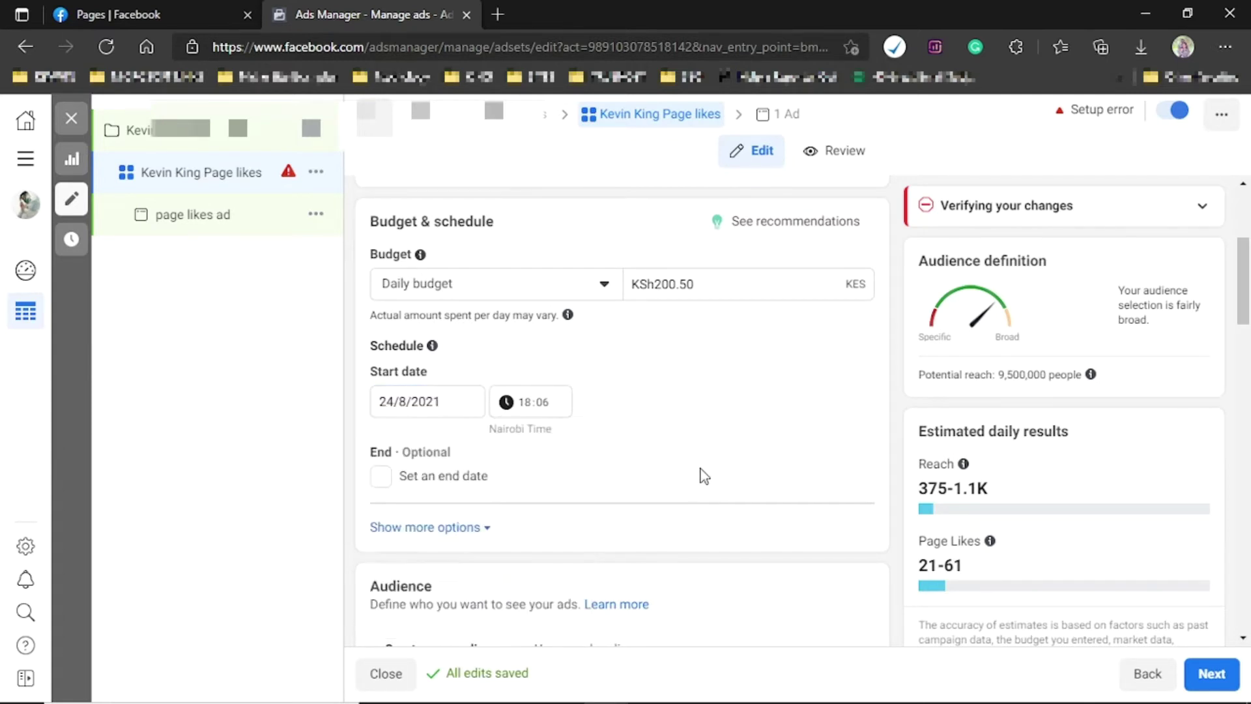
click(382, 477)
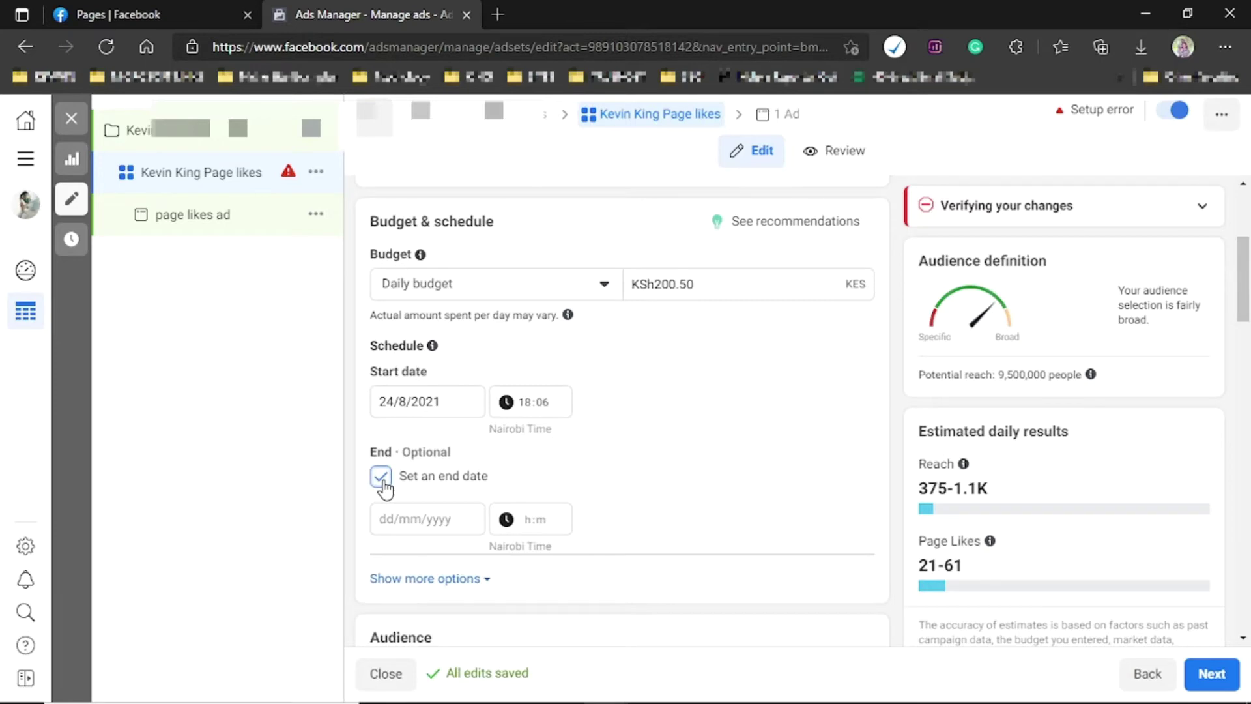
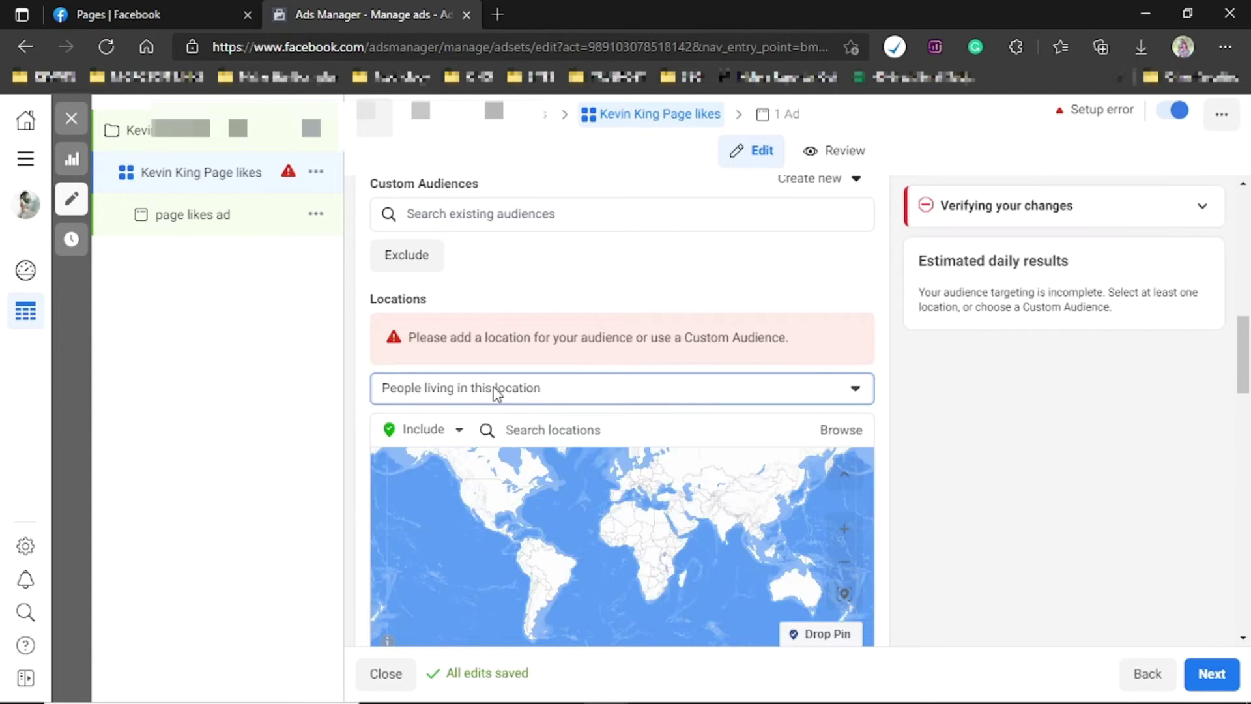
Include Nakuru, Rift Valley Province, Kenya as an audience location and examine its radius options without changing the radius
text(Nakuru)
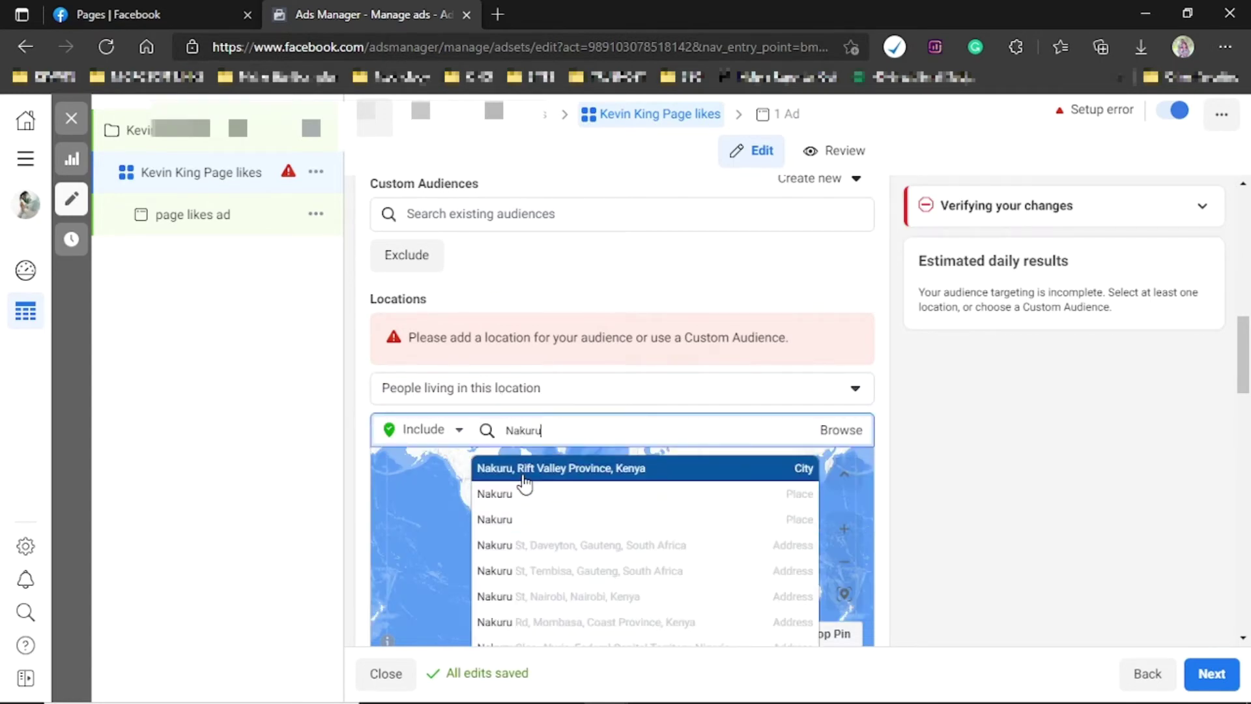
click(522, 469)
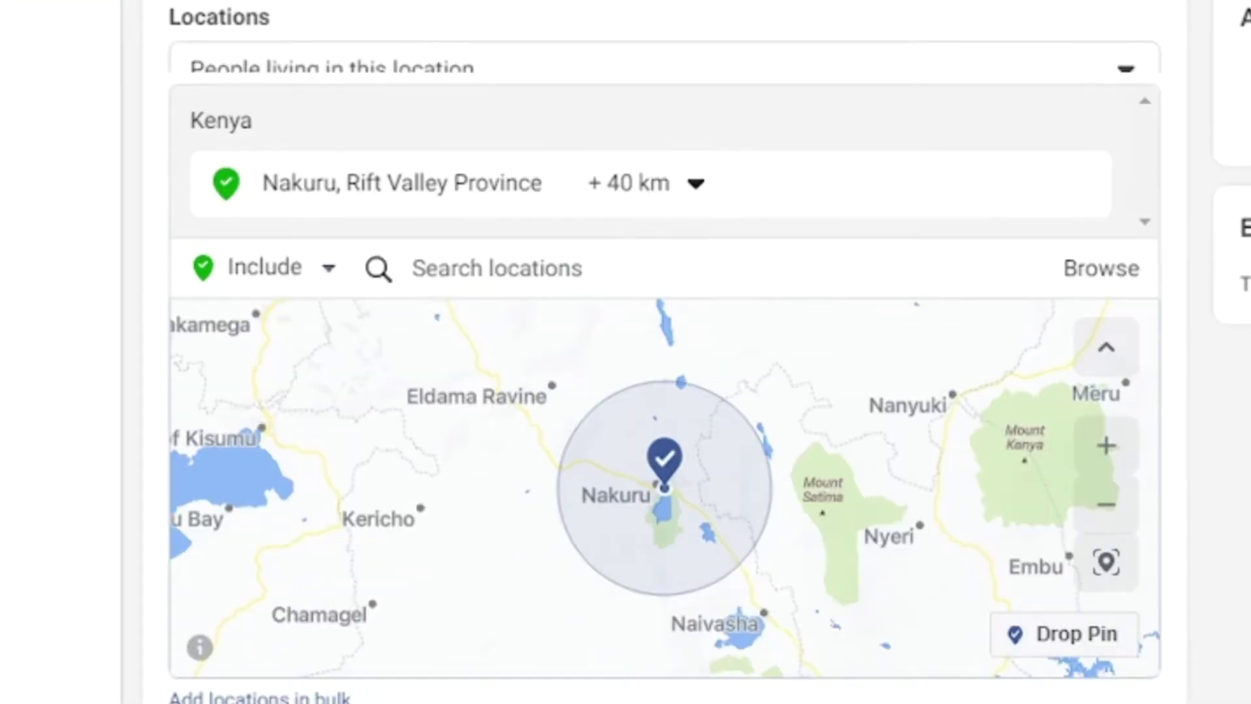
scroll(619, 392, down, 3)
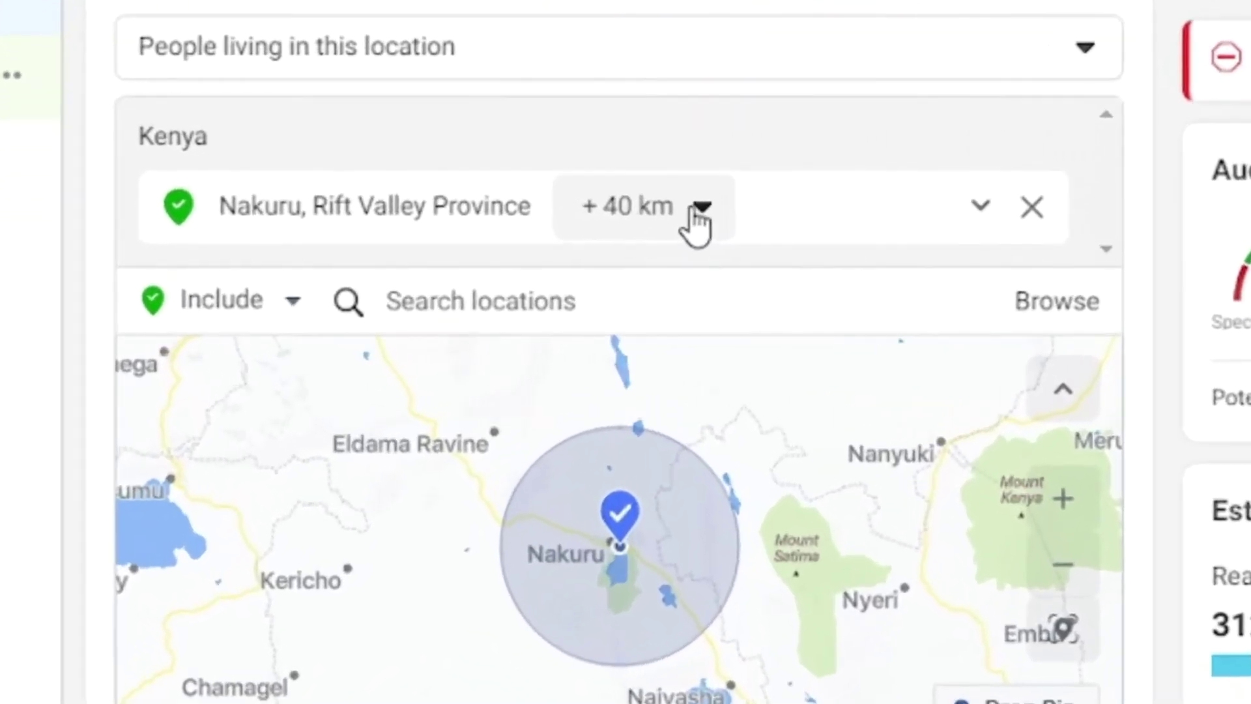
click(663, 280)
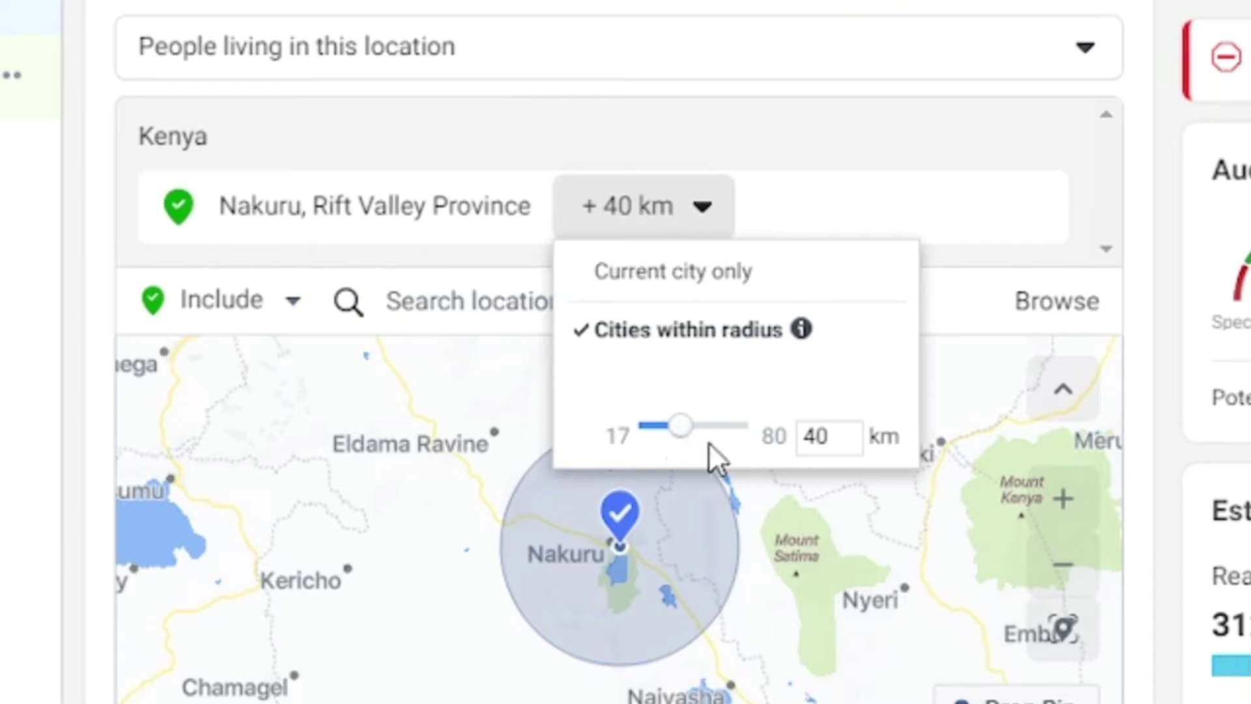
drag(840, 436, 810, 433)
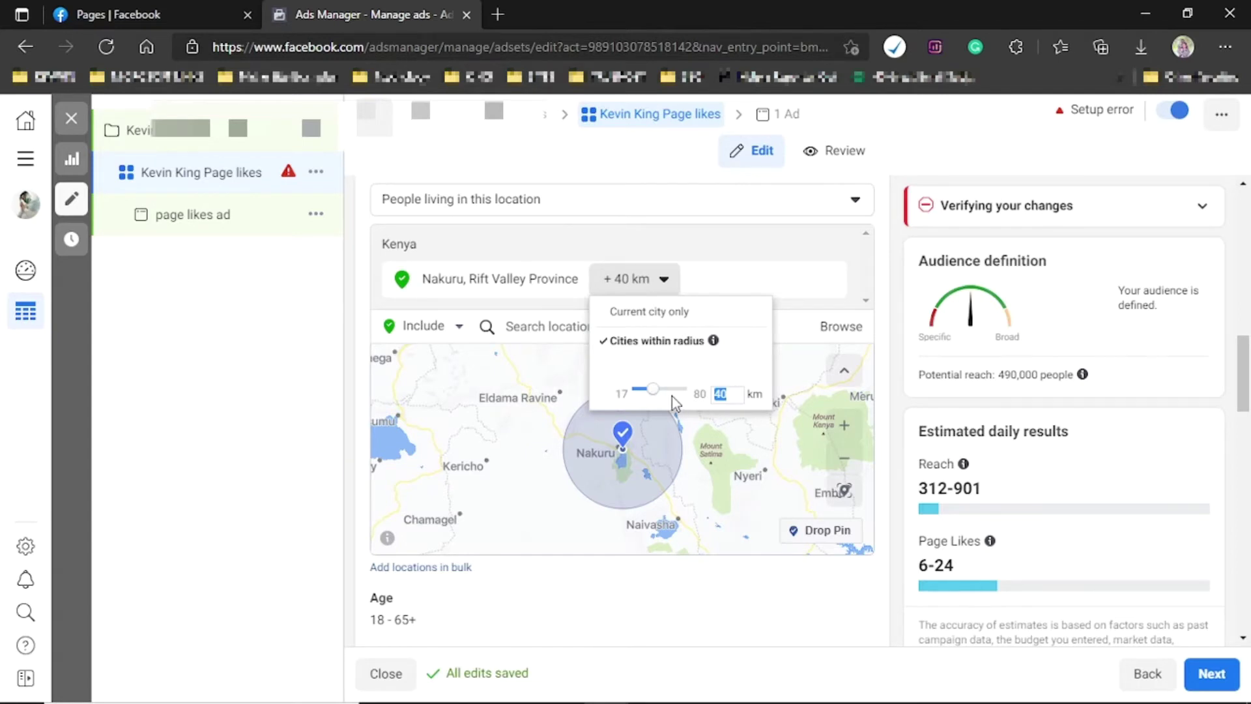
drag(655, 395, 659, 397)
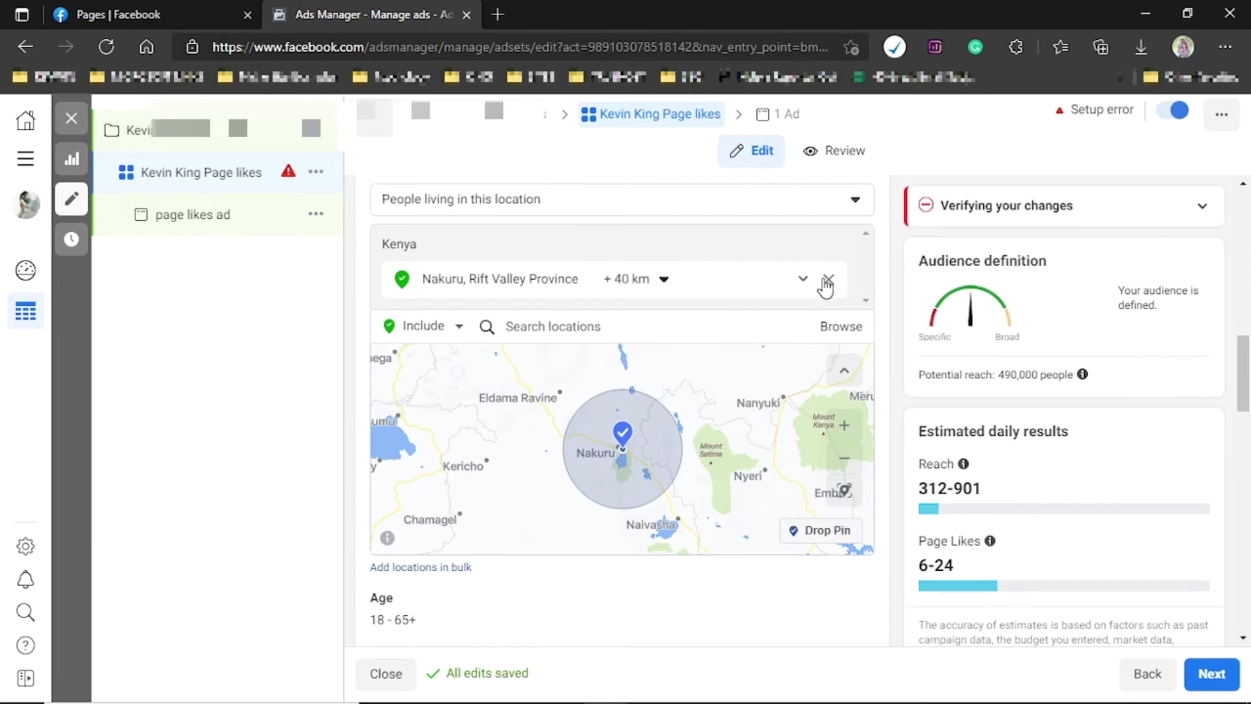
Remove Nakuru from the audience locations and include the country Kenya instead
click(831, 282)
click(597, 305)
text(Kenya)
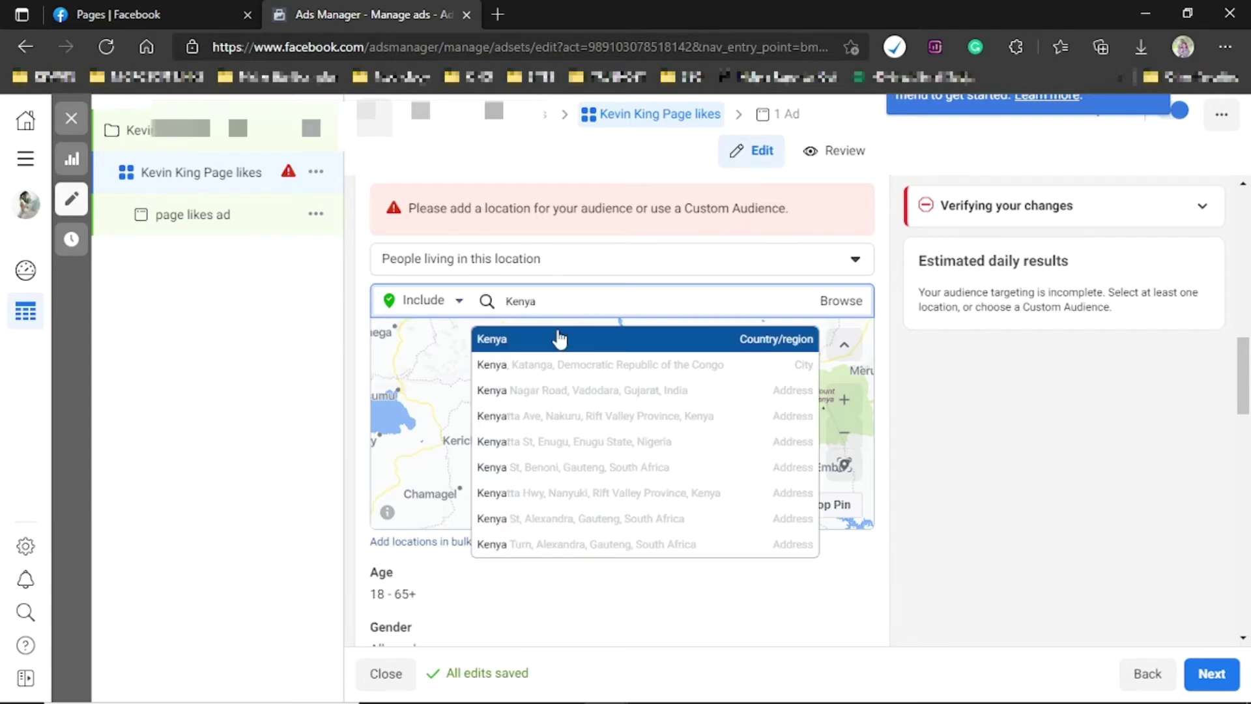
click(559, 337)
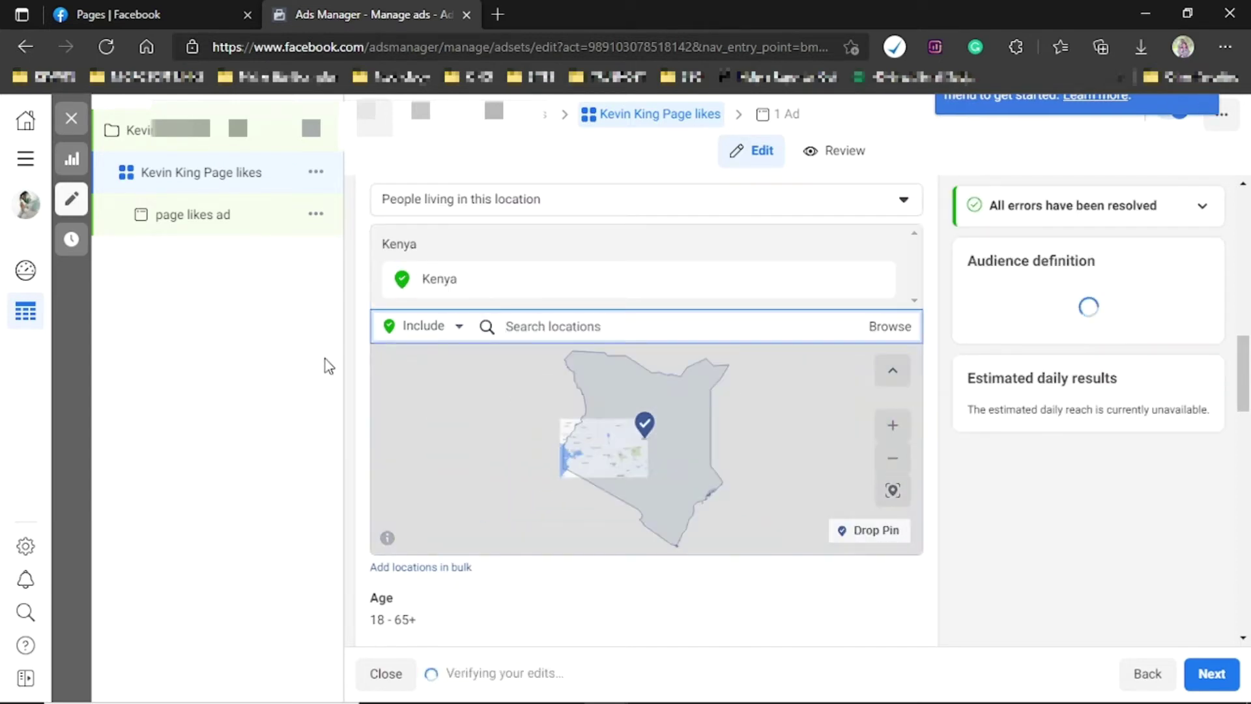
Set the audience's age range to 20 through 61
scroll(517, 329, down, 5)
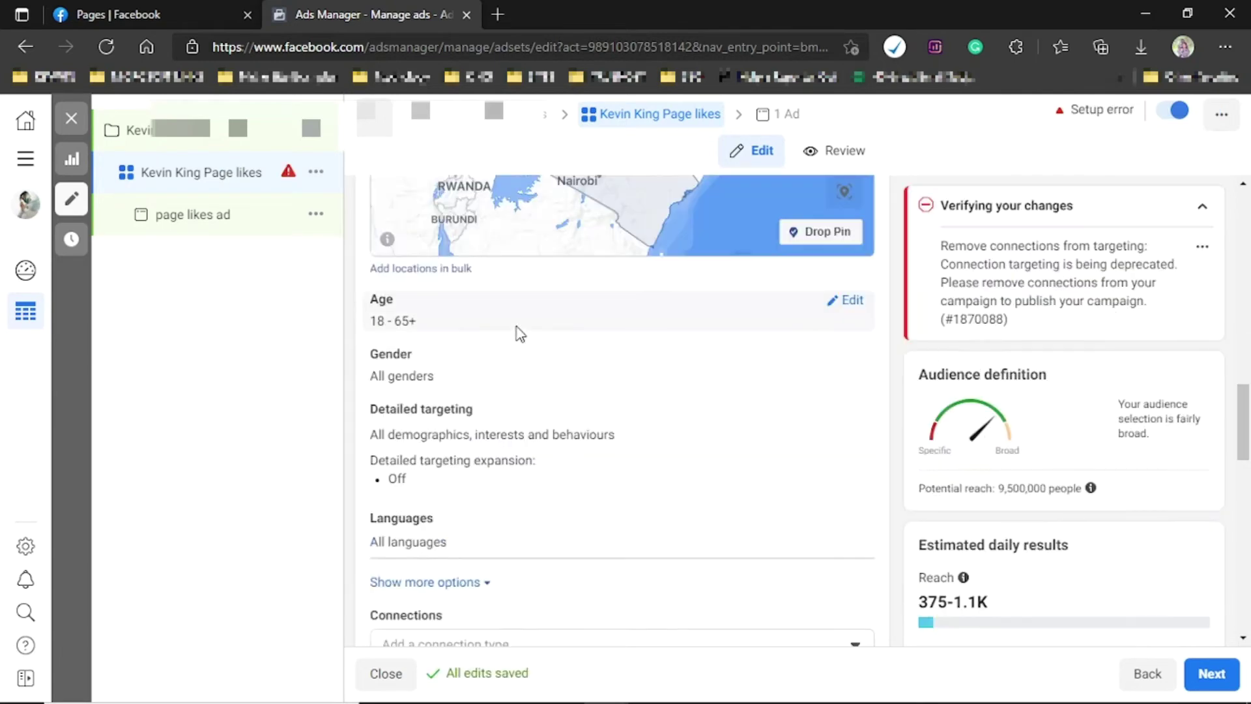
click(851, 303)
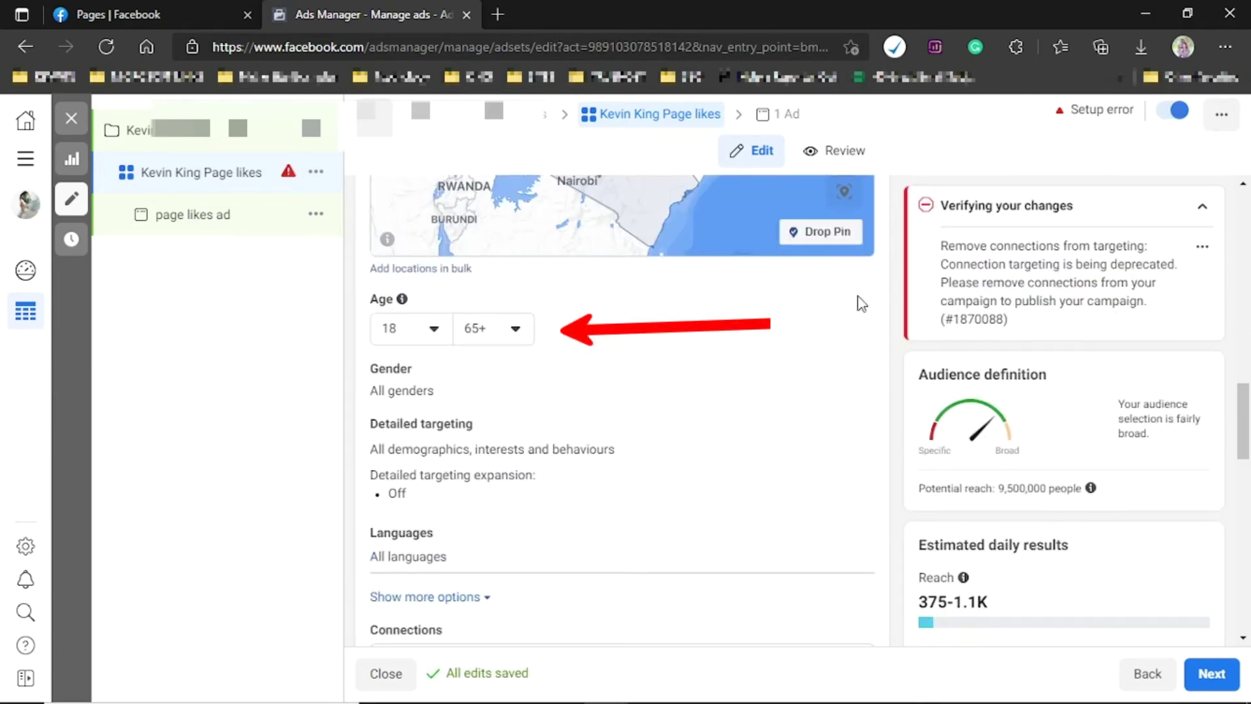
click(432, 335)
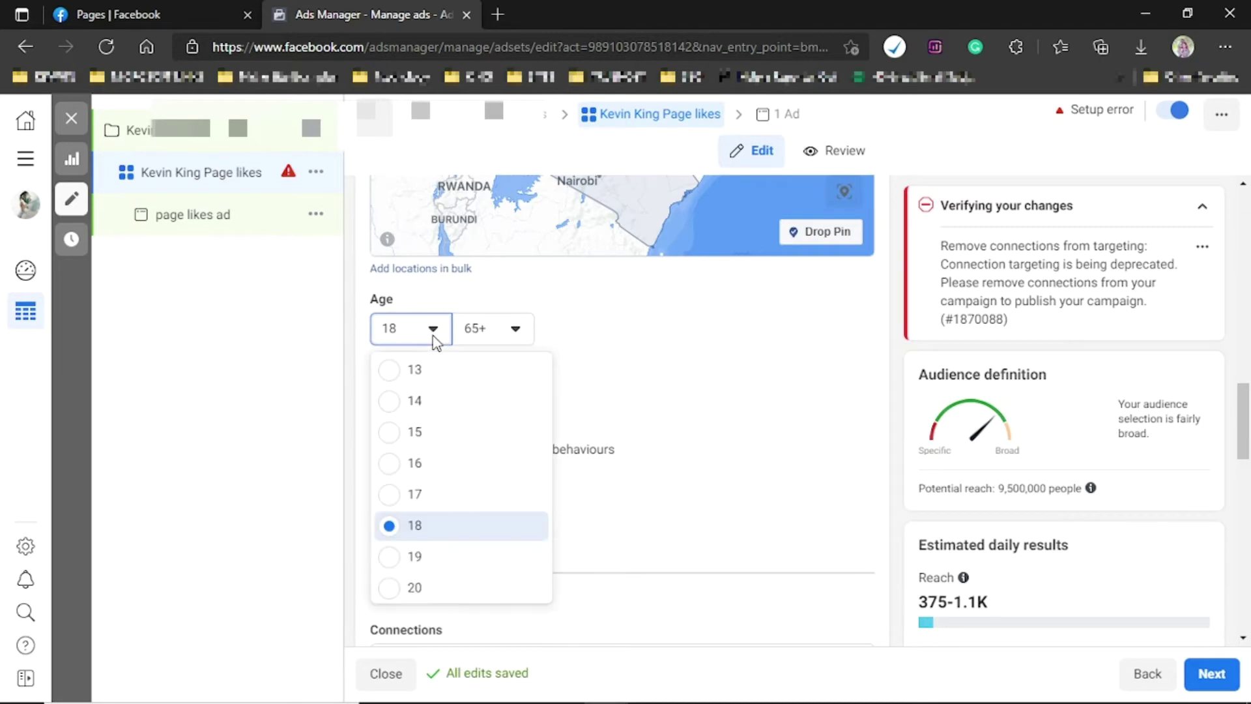
click(431, 590)
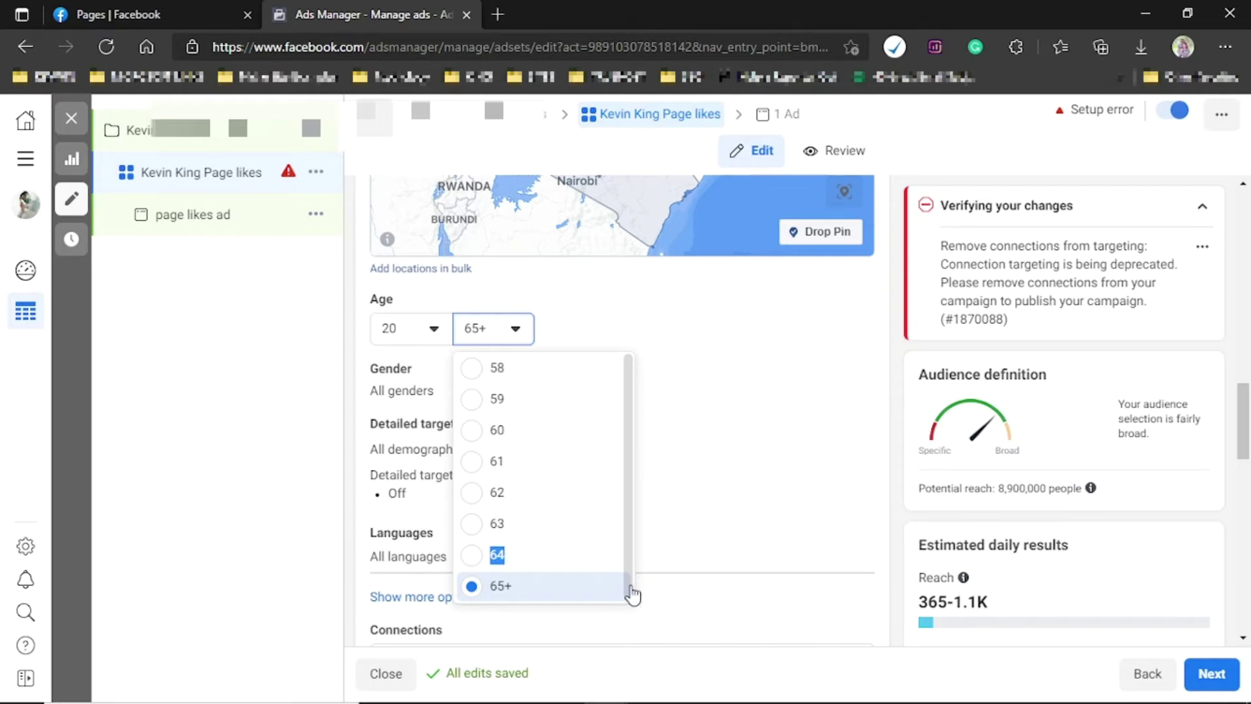
click(540, 470)
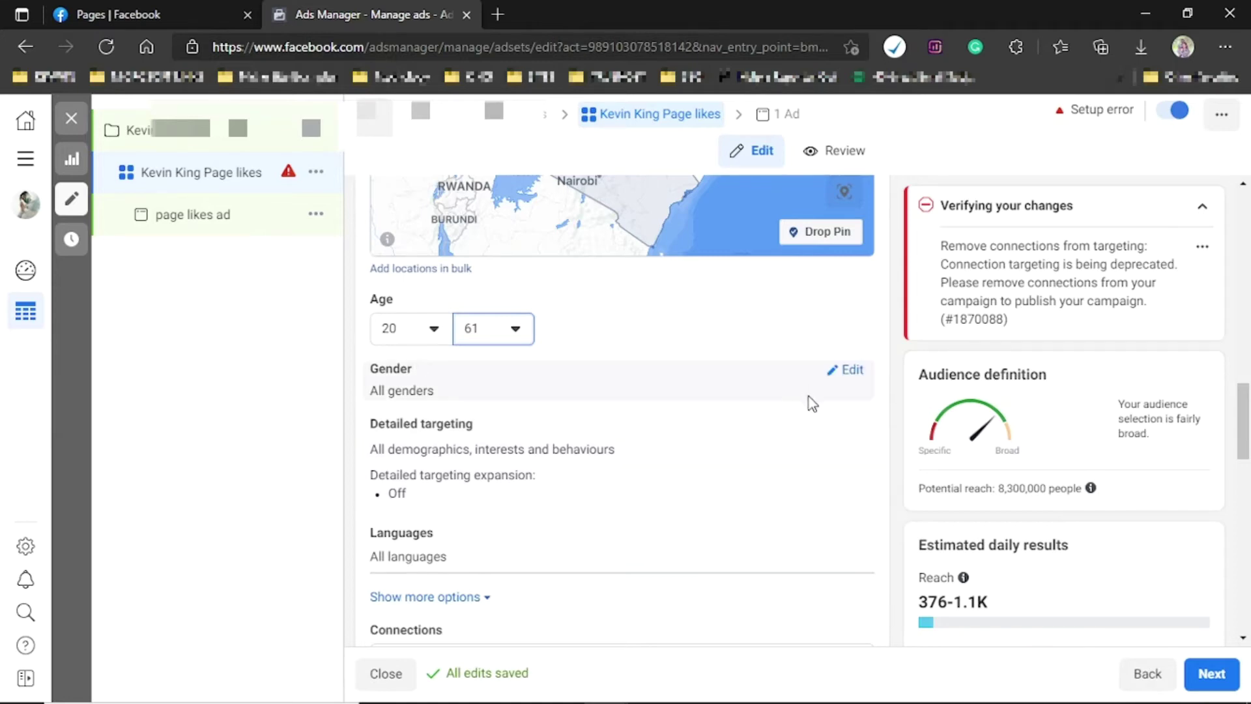
Examine the detailed targeting categories, including the demographics description and the date of birth options within life events
click(851, 429)
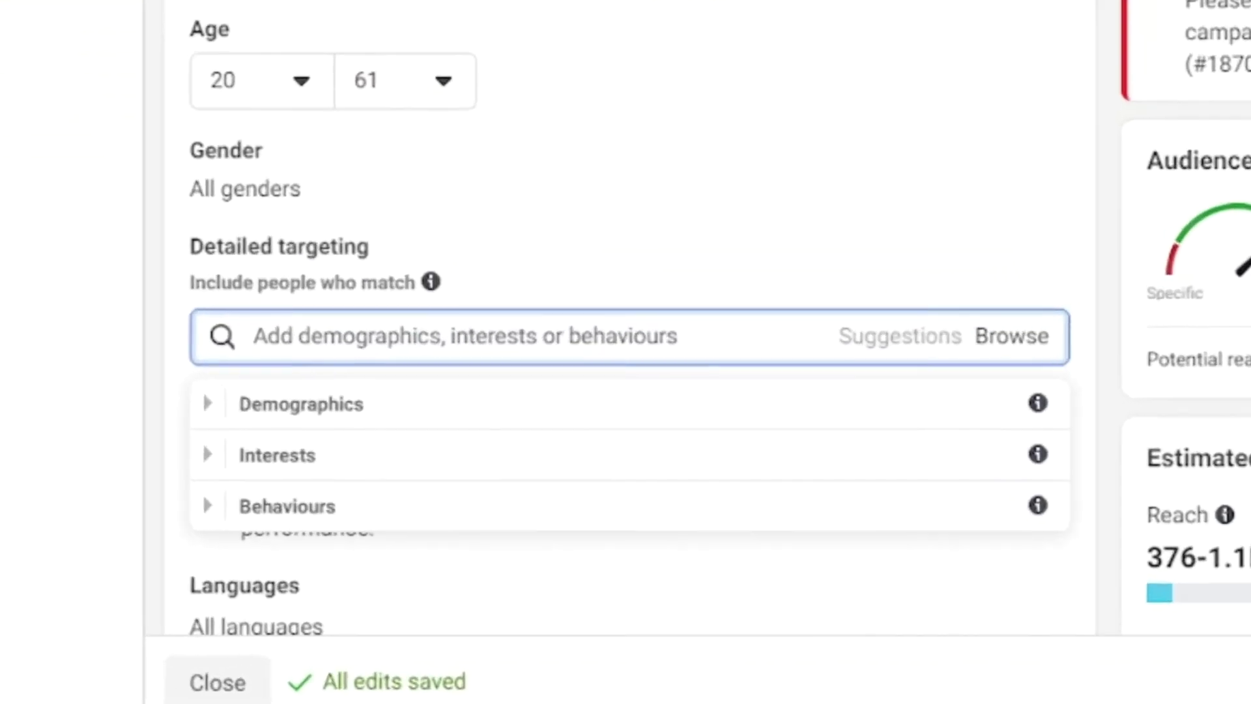
scroll(632, 326, down, 3)
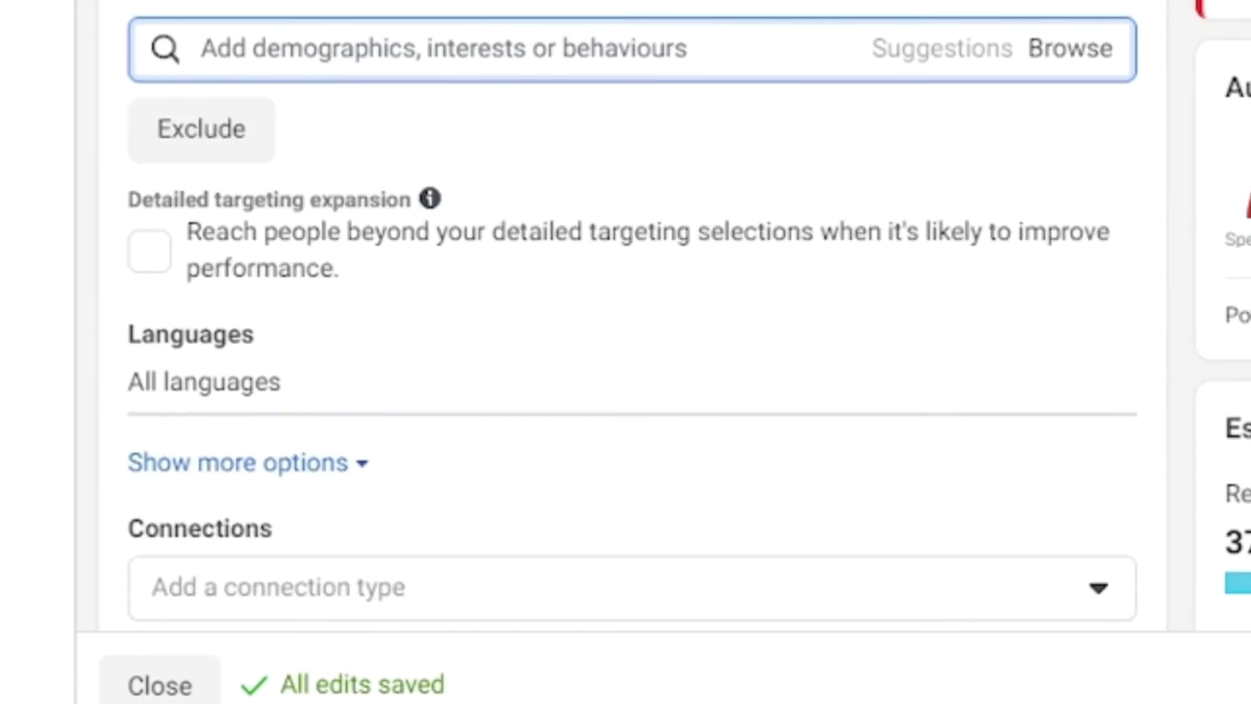
click(1064, 52)
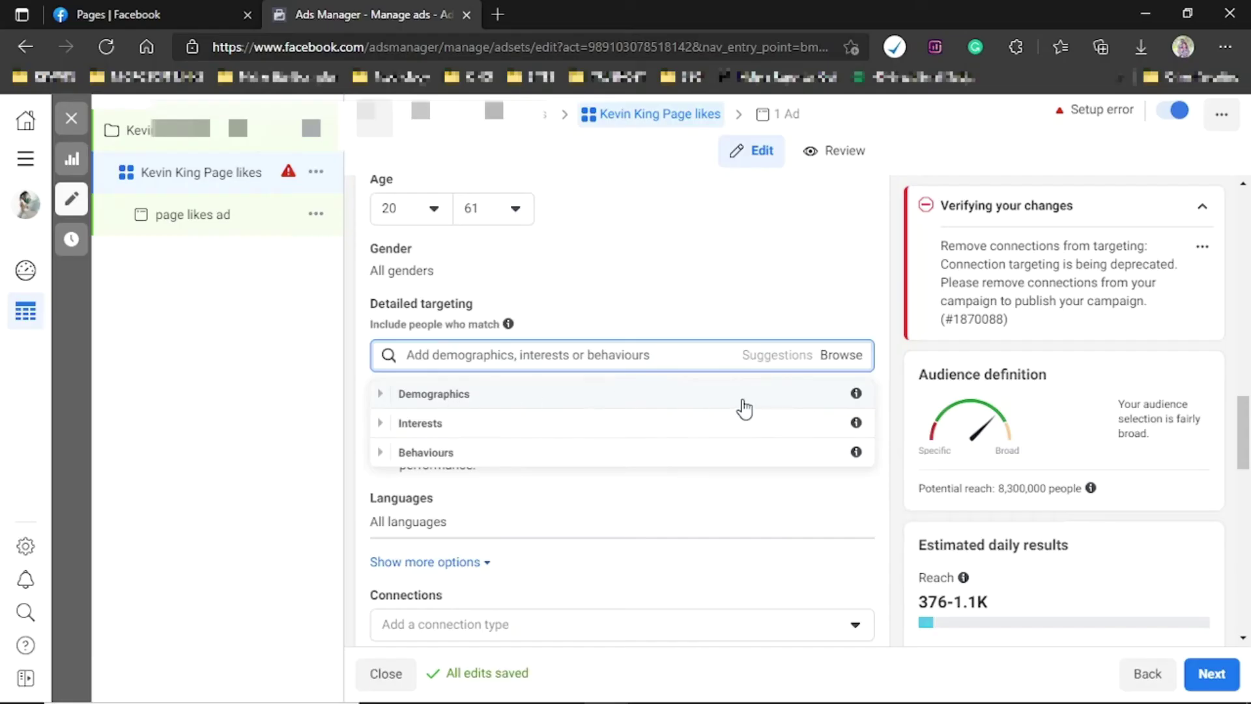
mouse_move(856, 393)
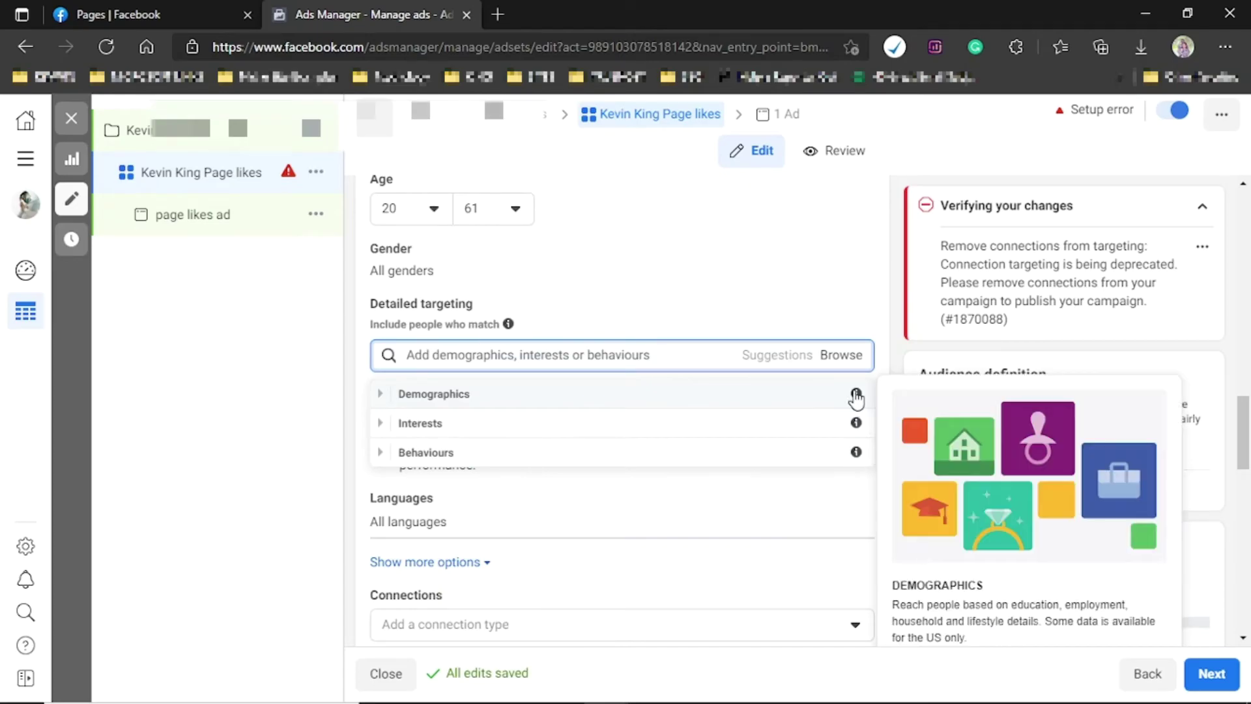
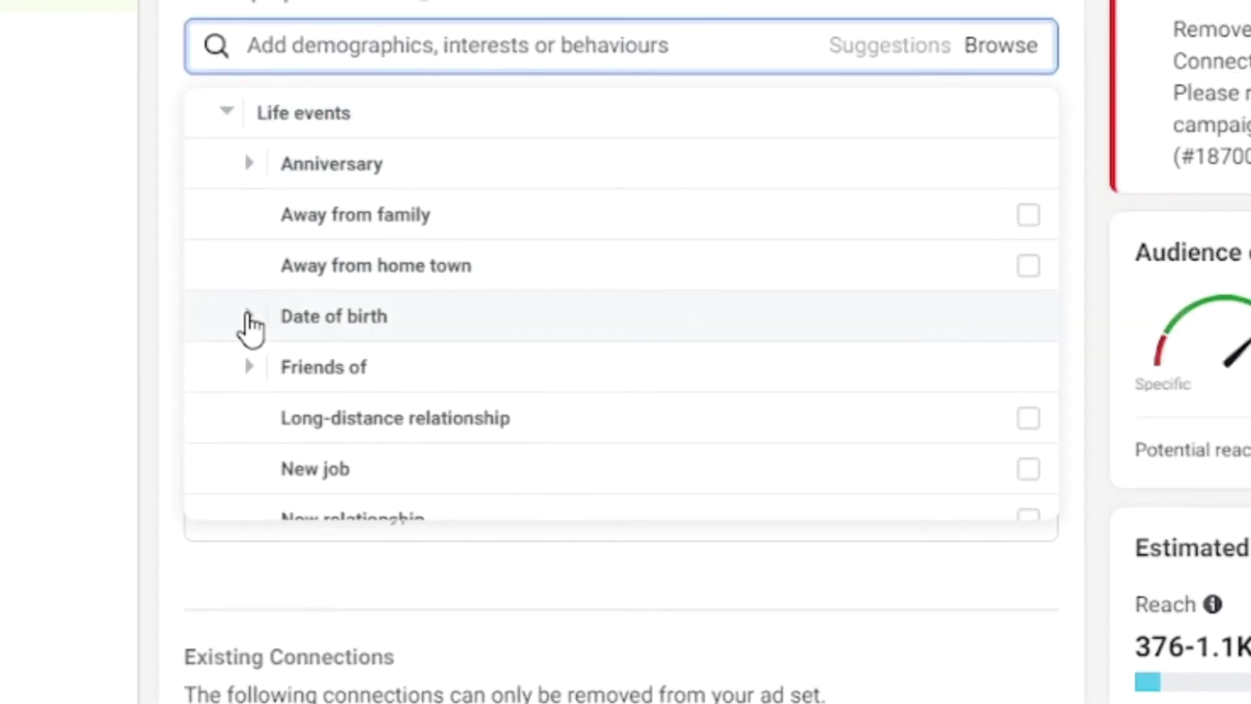
click(249, 316)
scroll(250, 326, down, 2)
scroll(248, 326, down, 1)
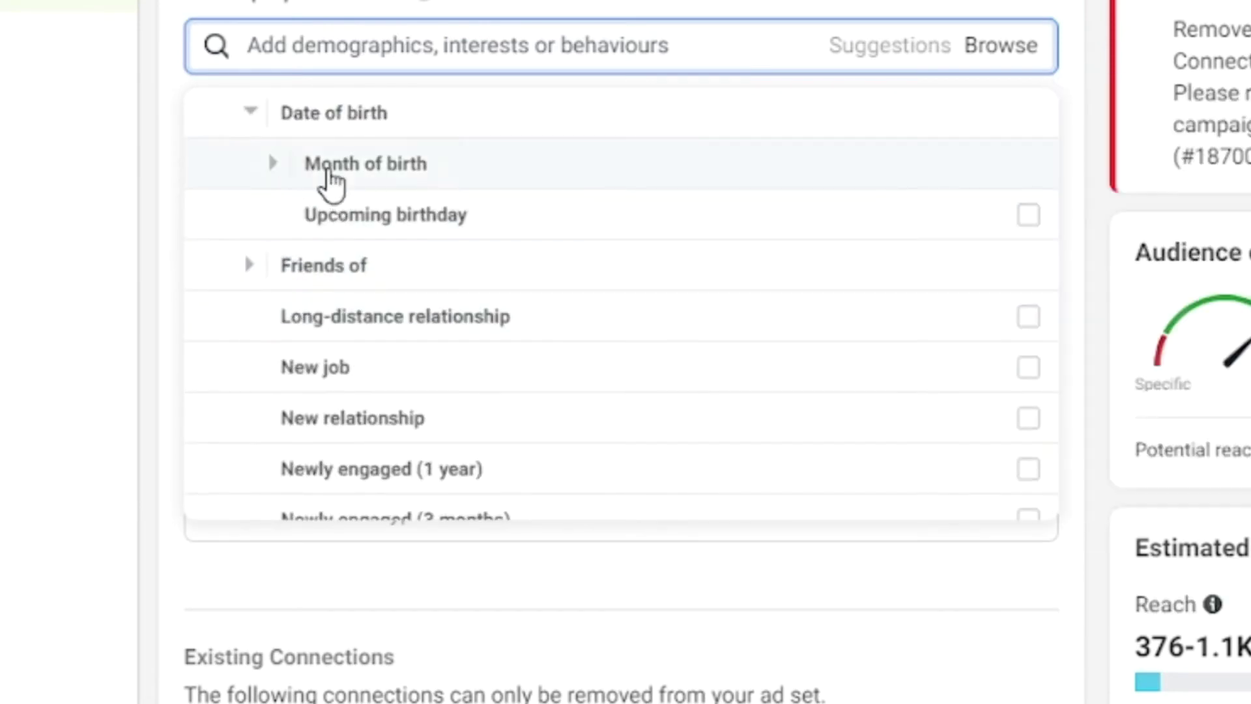
mouse_move(351, 210)
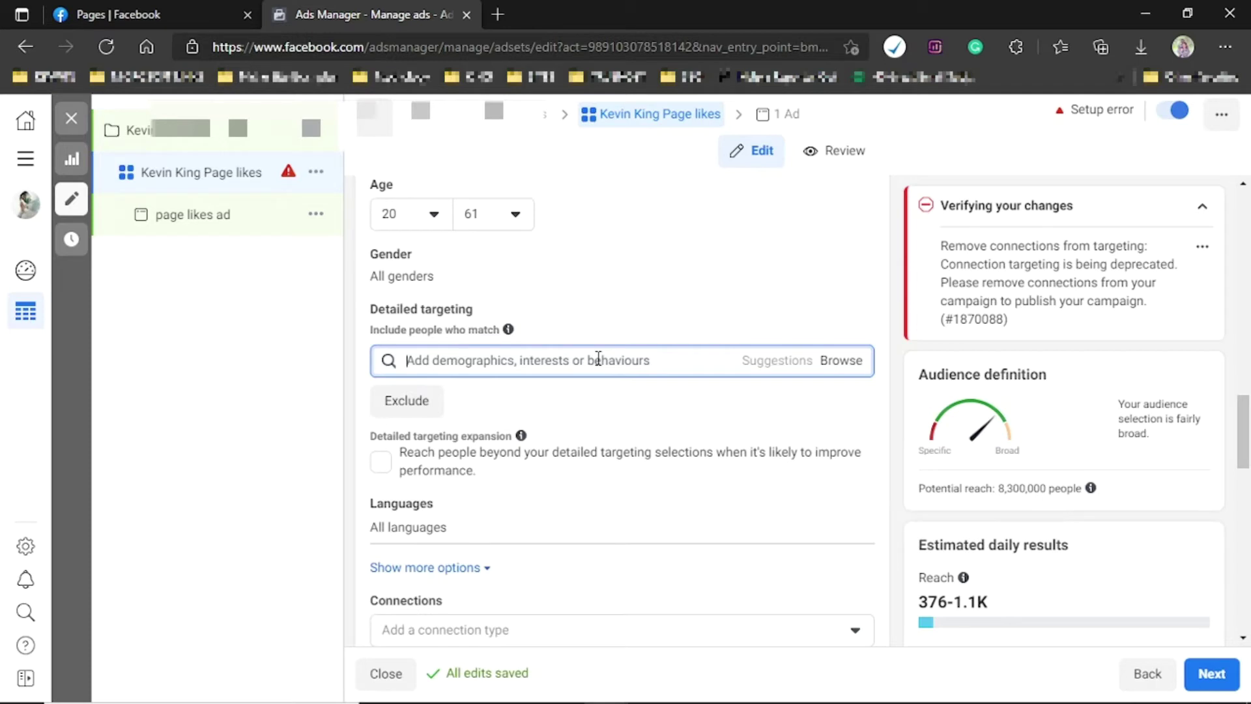
Add the sports interest Football to the detailed targeting of people to include
text(foot)
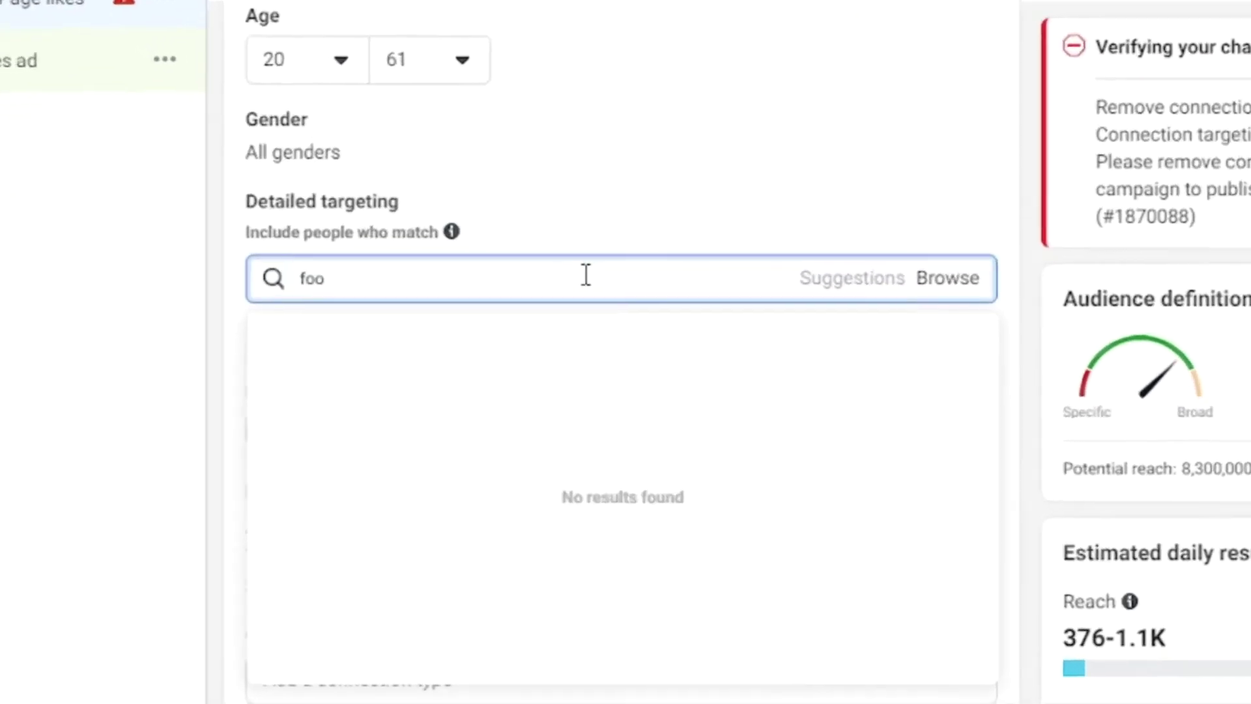
text(ball)
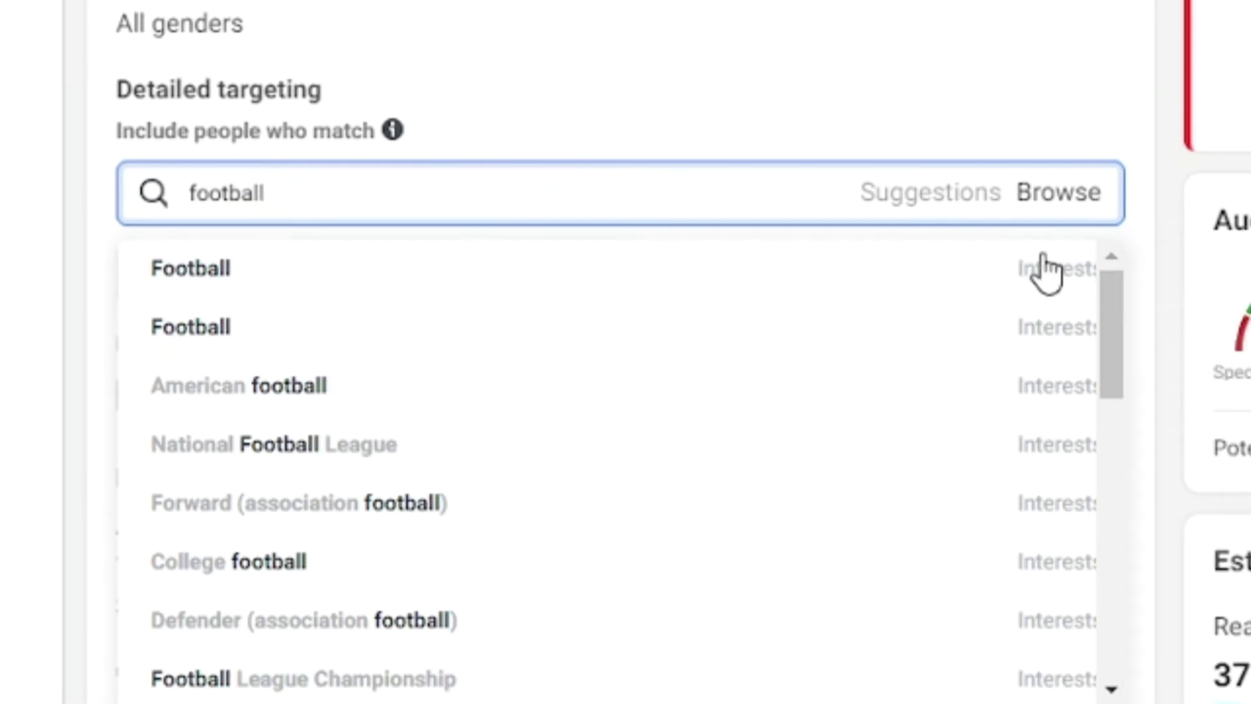
click(382, 277)
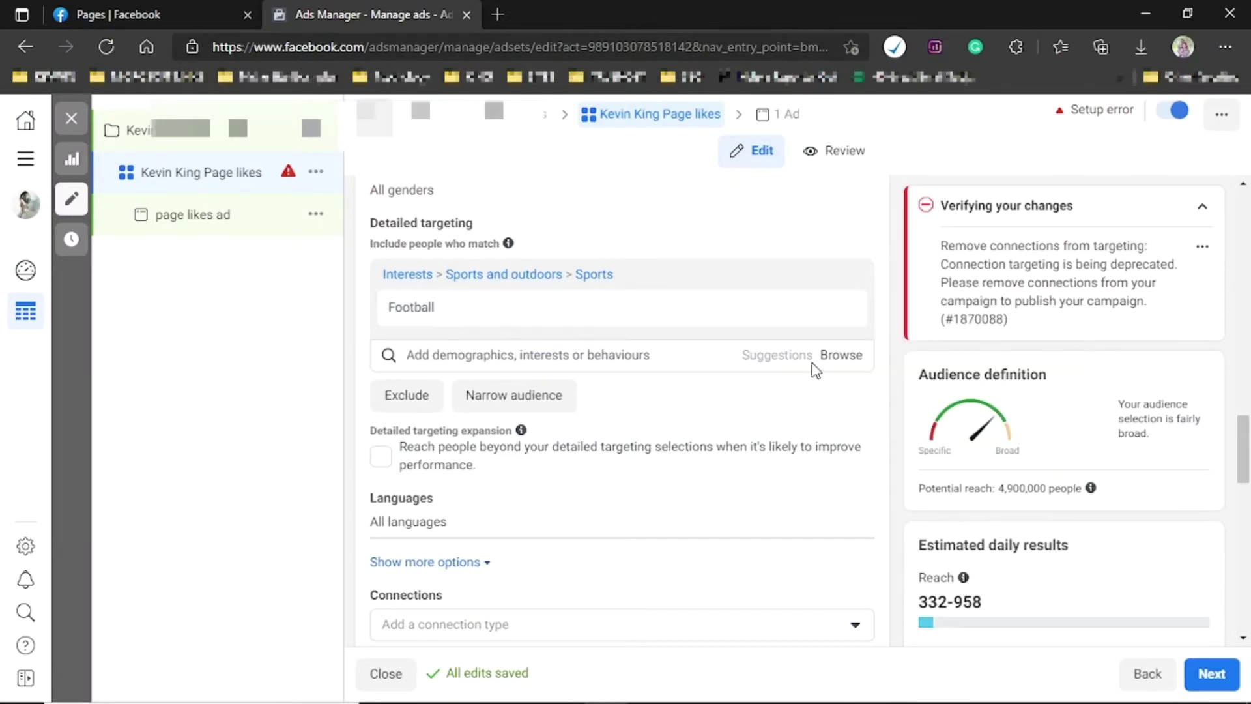
Try Chelsea F.C. as a second included interest alongside Football and remove it again
click(786, 356)
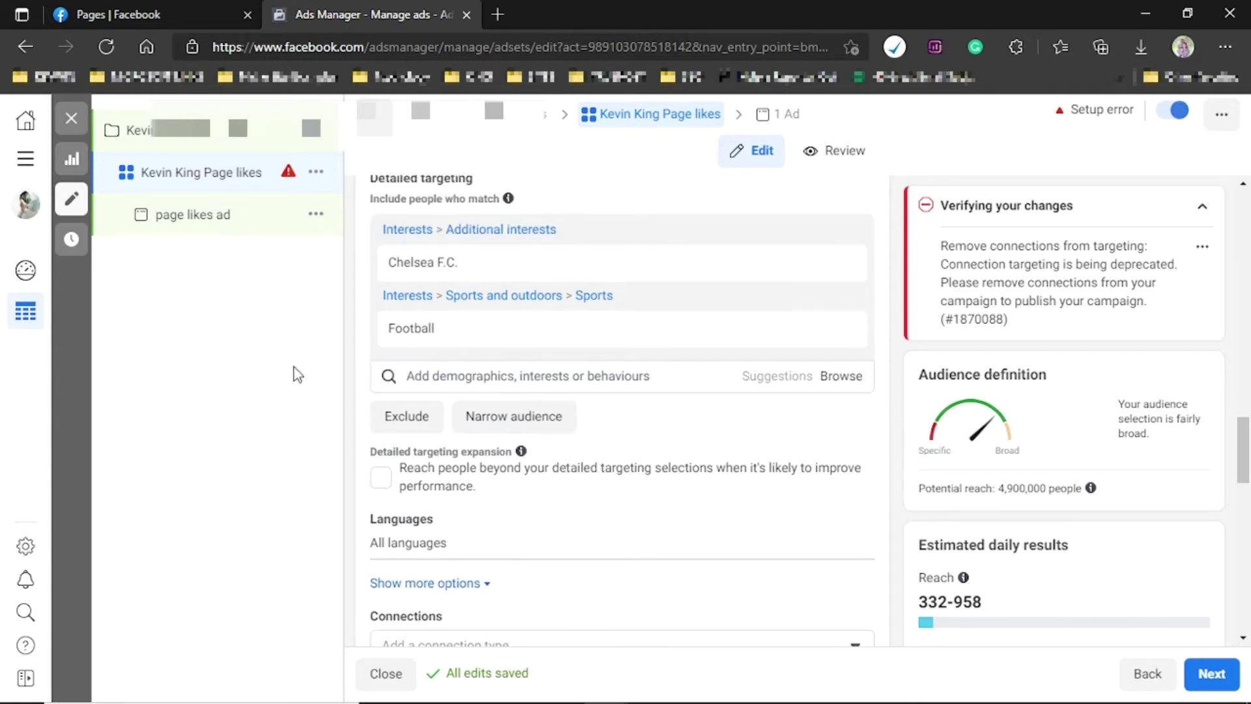
mouse_move(507, 344)
mouse_move(432, 277)
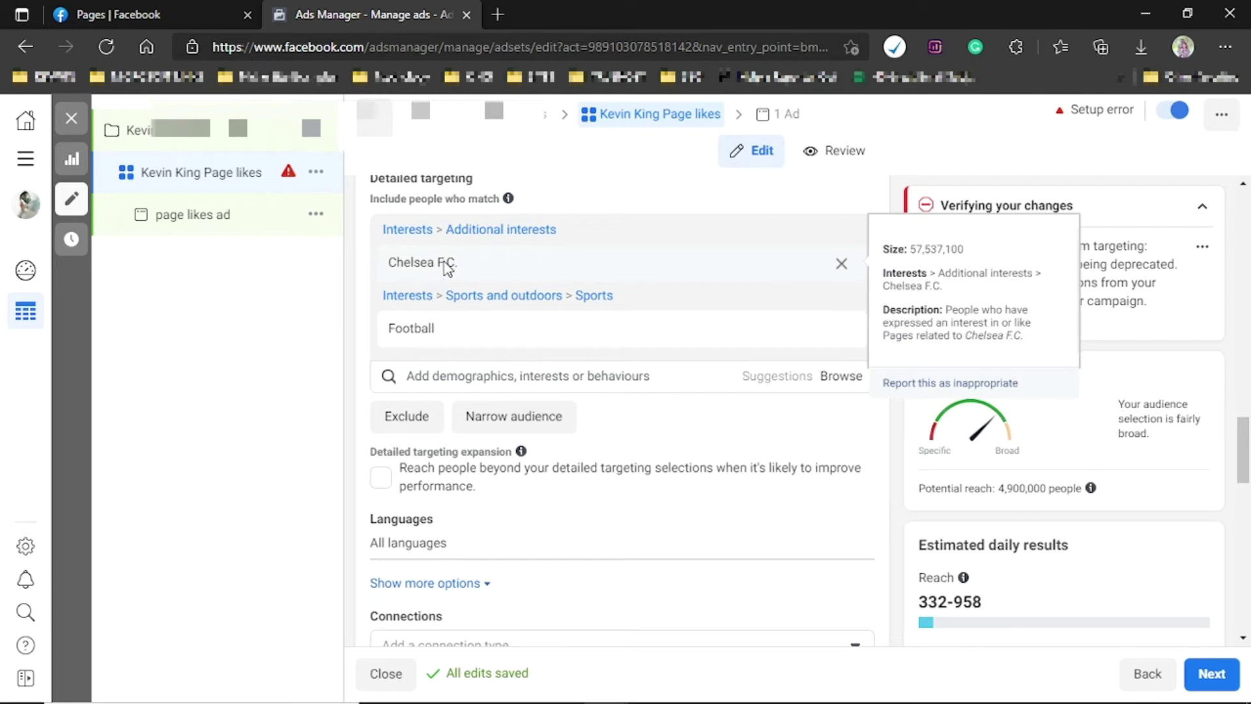
mouse_move(403, 340)
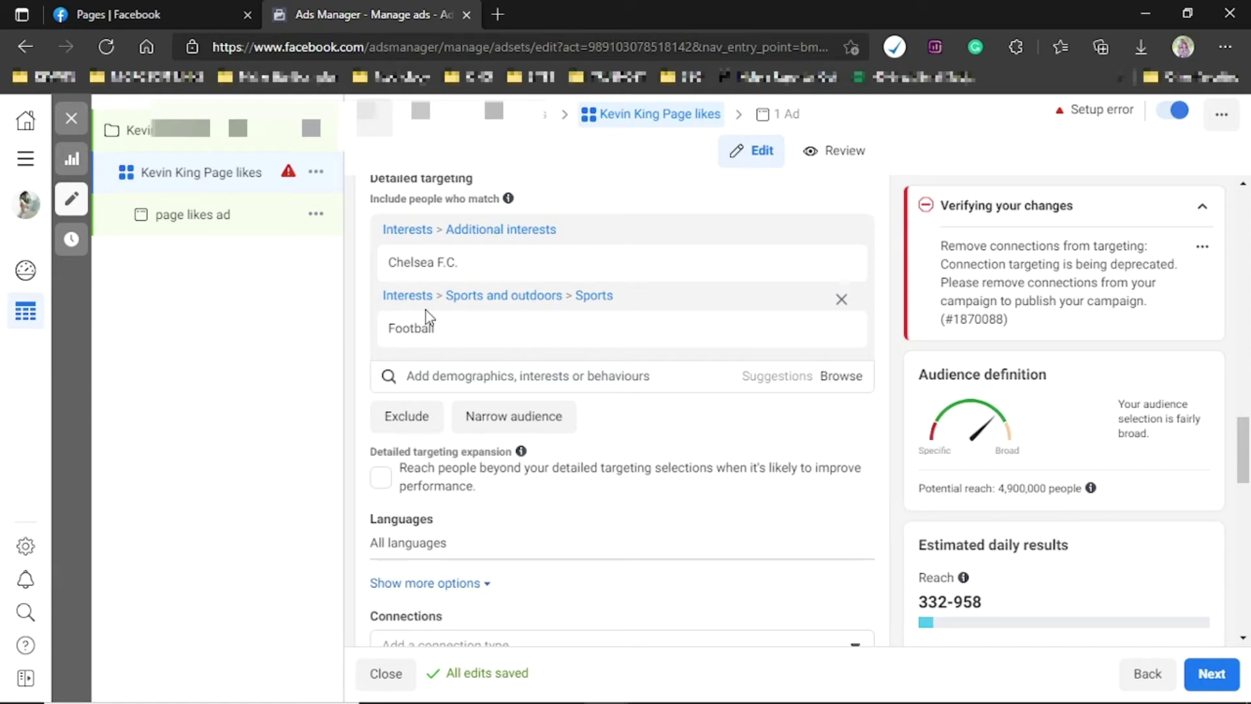
mouse_move(839, 264)
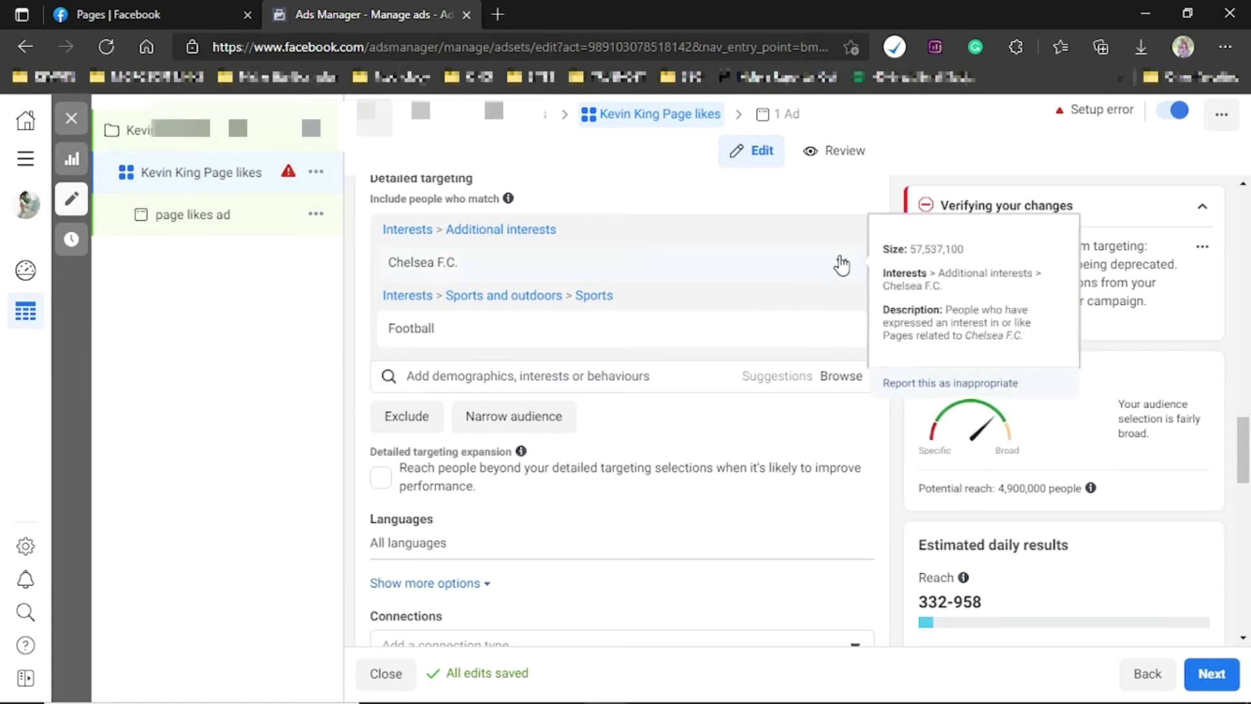
click(841, 264)
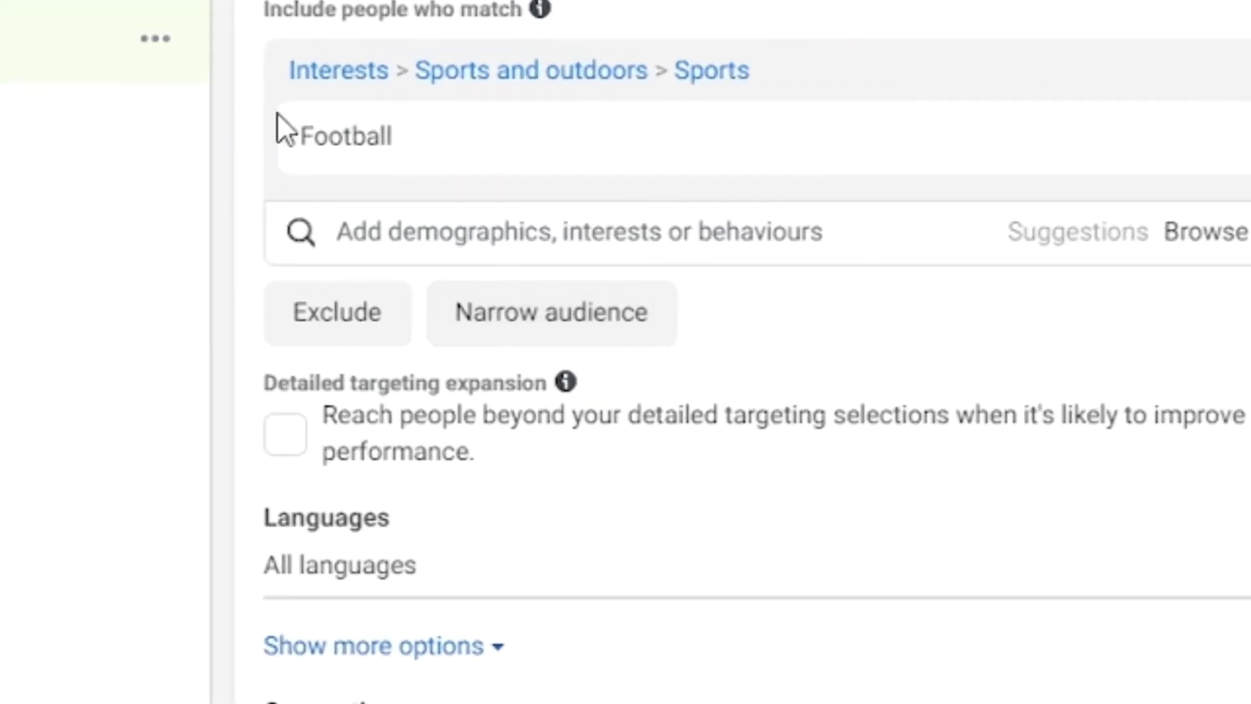
Narrow the Football audience so that people must also match the interest Chelsea F.C
click(525, 326)
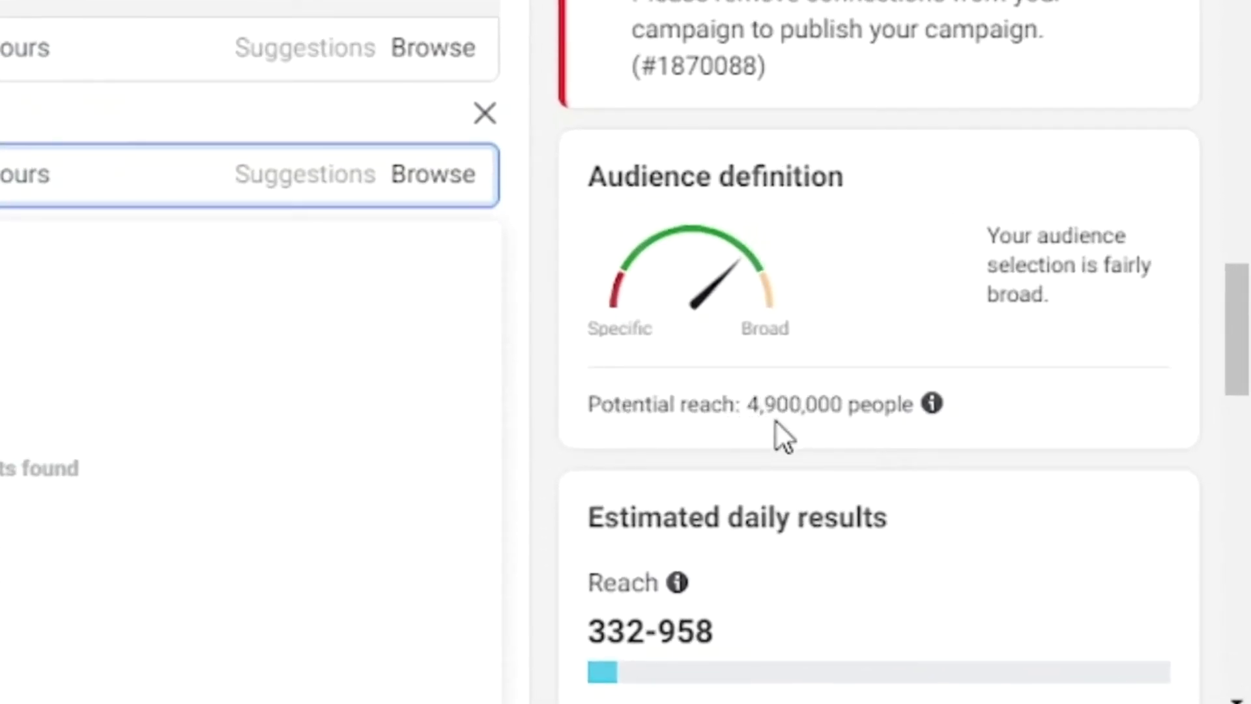
drag(779, 405, 748, 405)
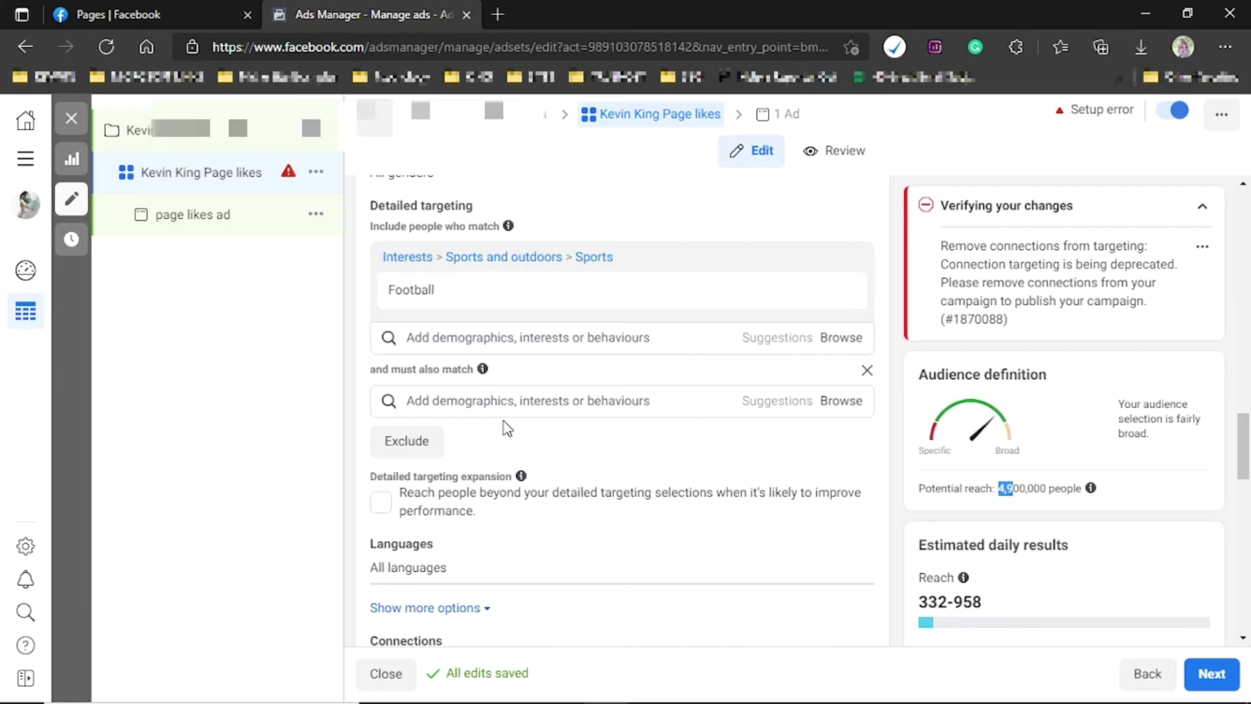
click(507, 428)
click(491, 402)
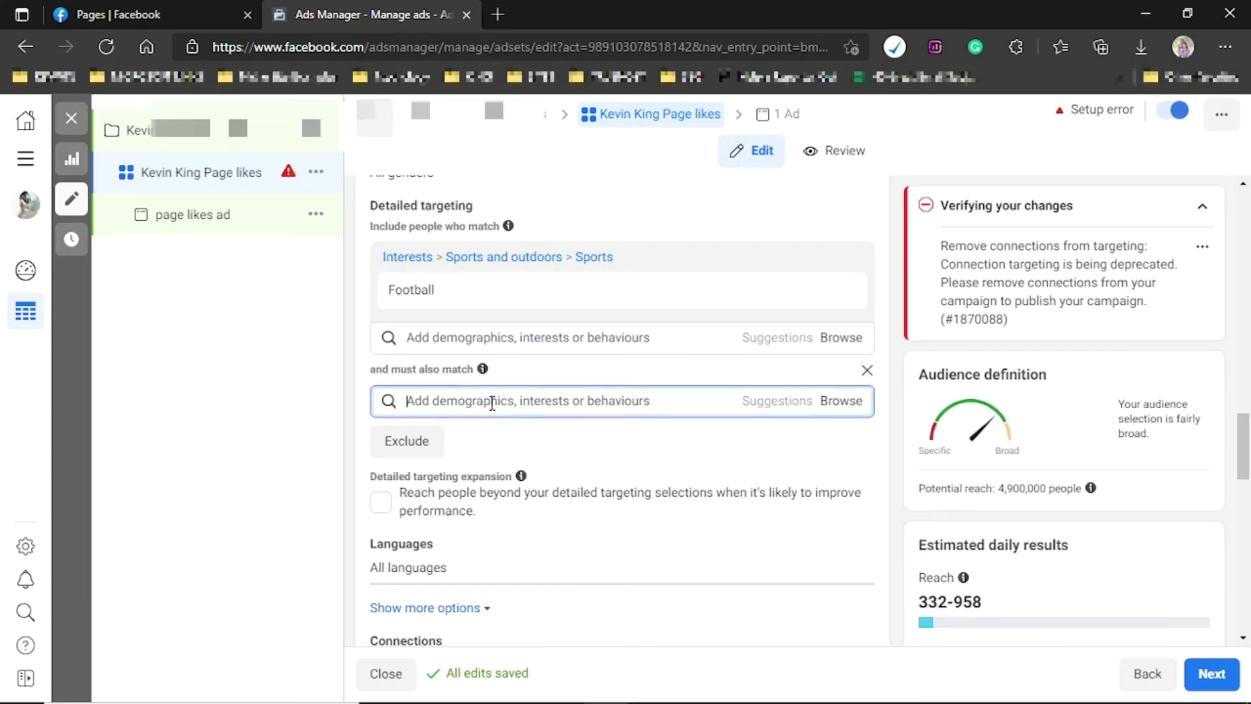
mouse_move(426, 315)
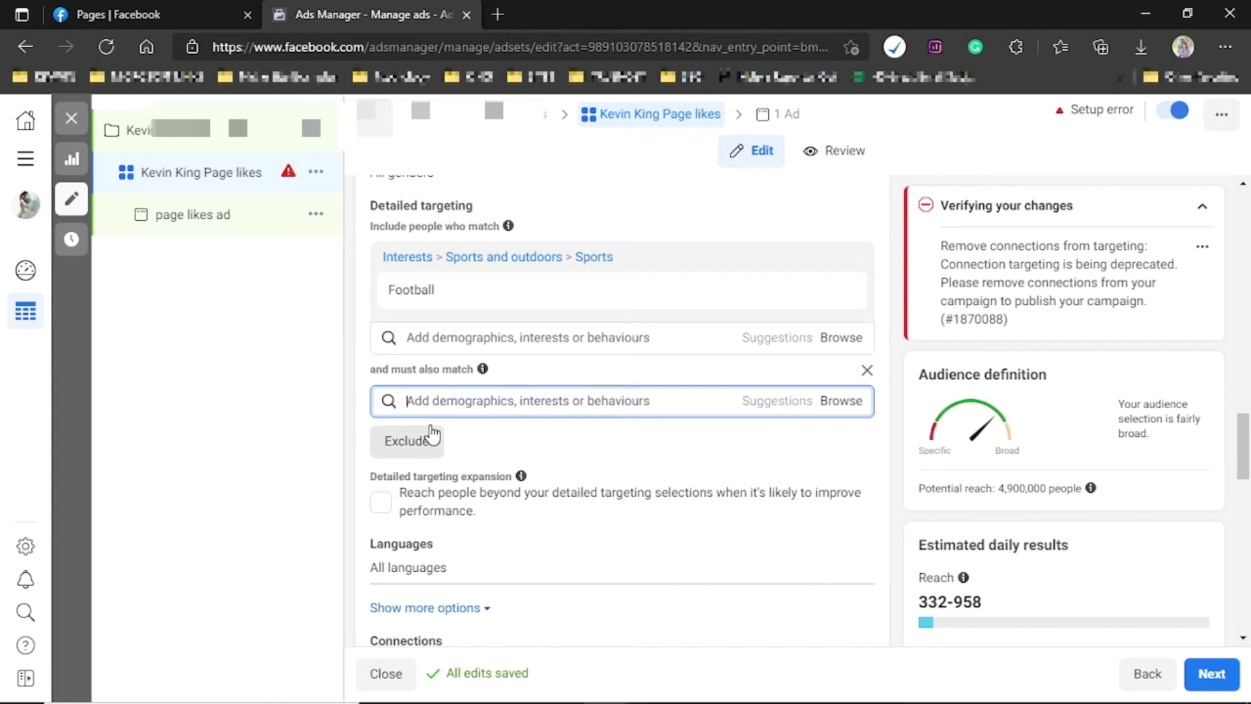
text(chelsea)
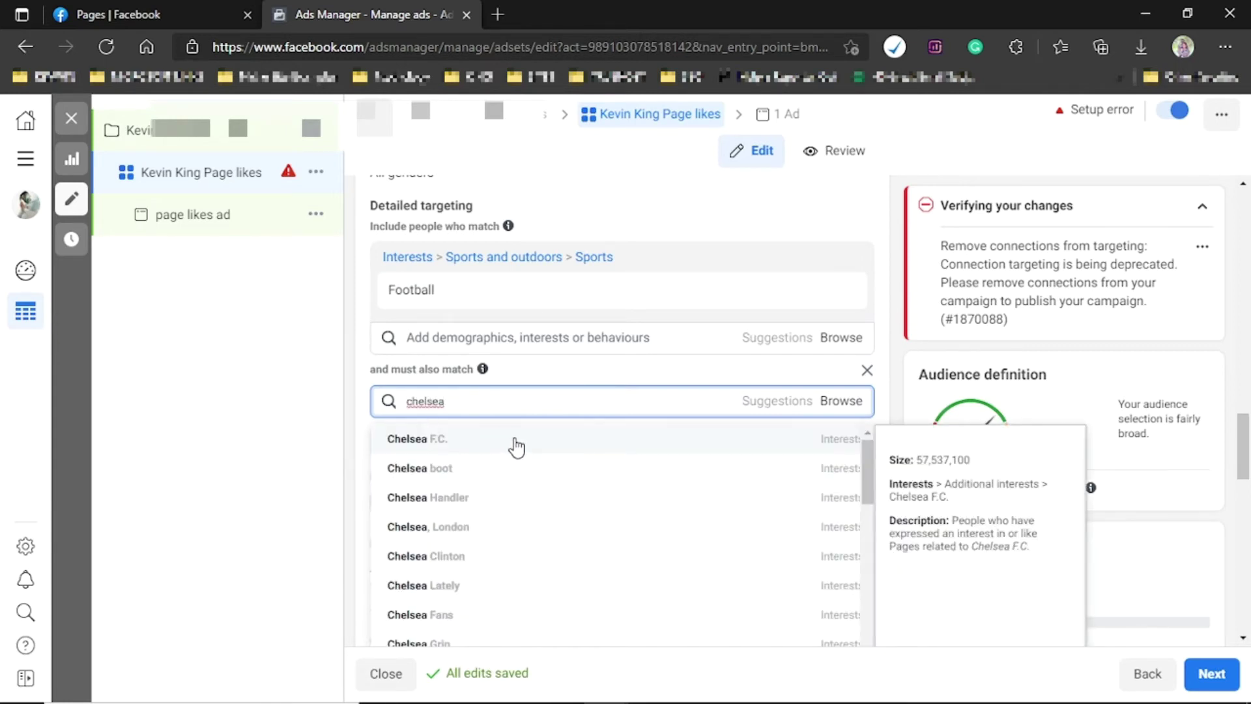
click(517, 448)
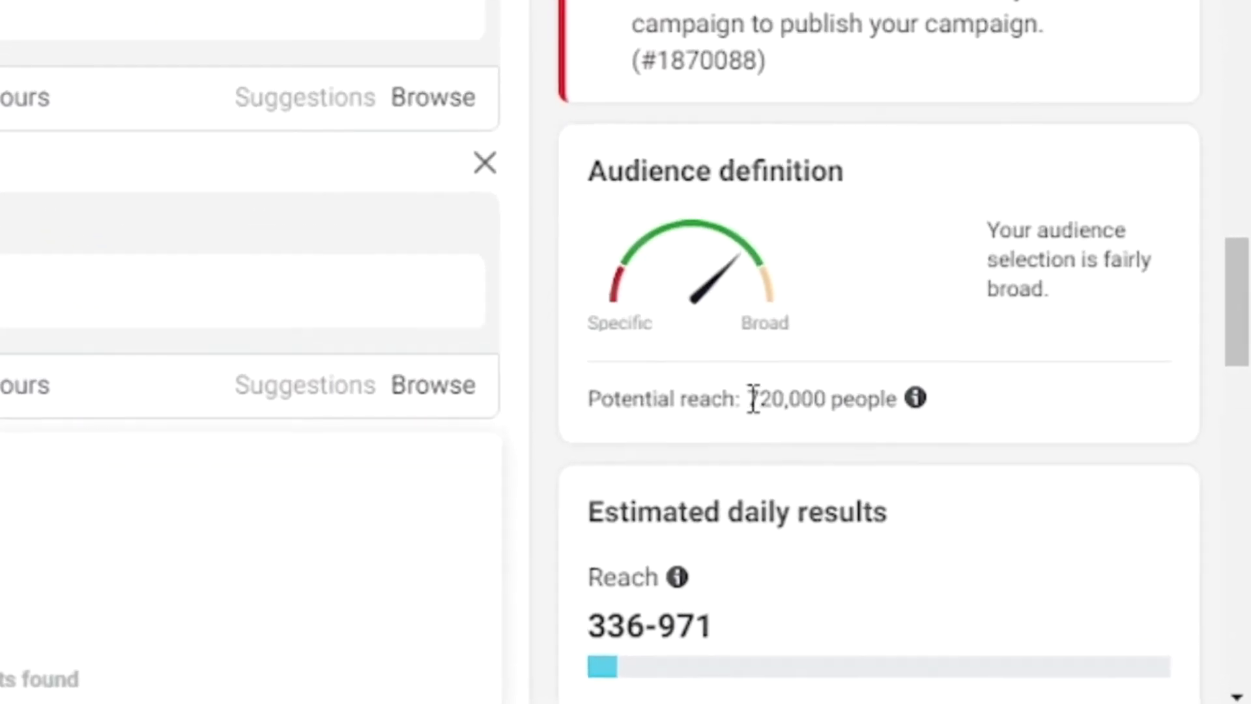
Examine the potential reach and how the Football and Chelsea F.C. conditions combine under the must-also-match rule
drag(898, 449, 930, 451)
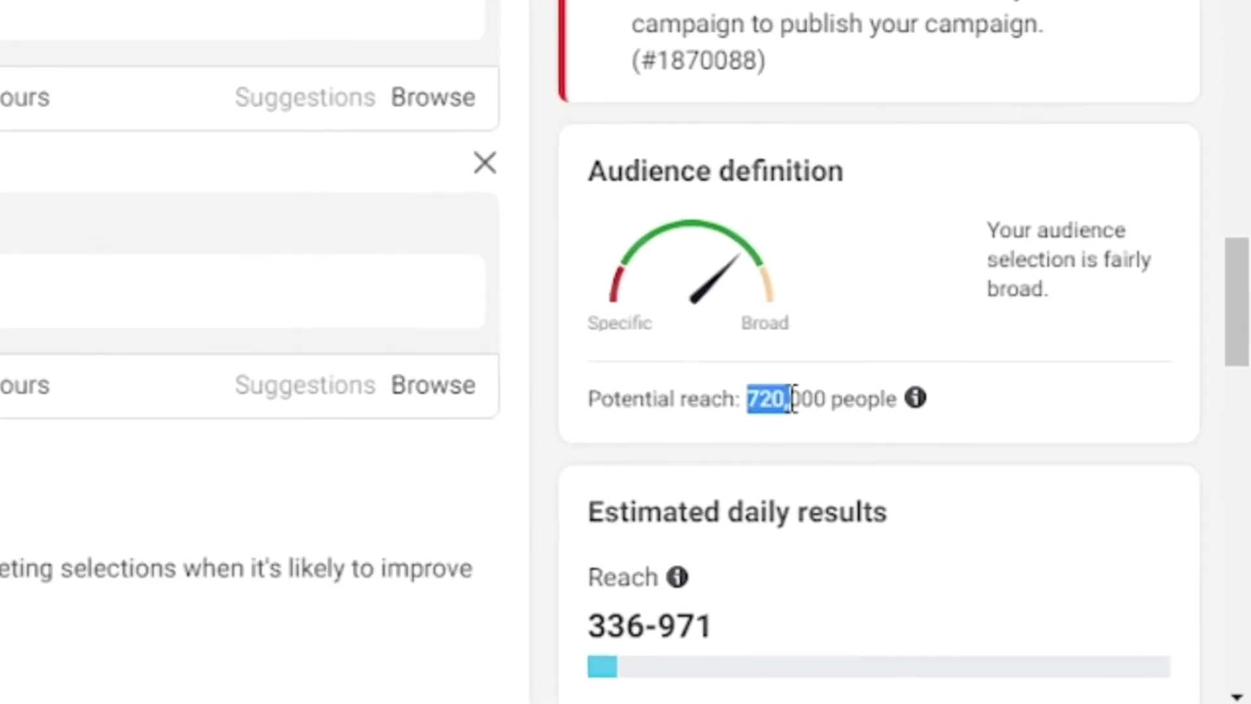
drag(794, 399, 816, 399)
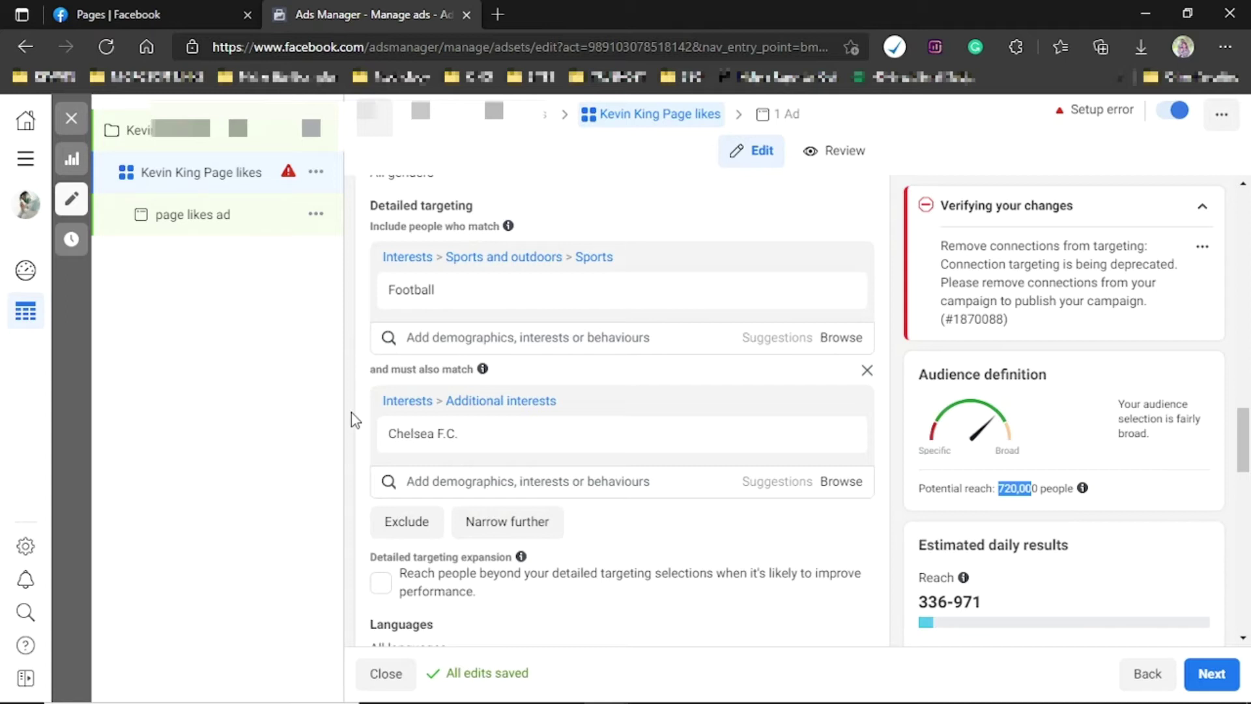
mouse_move(428, 296)
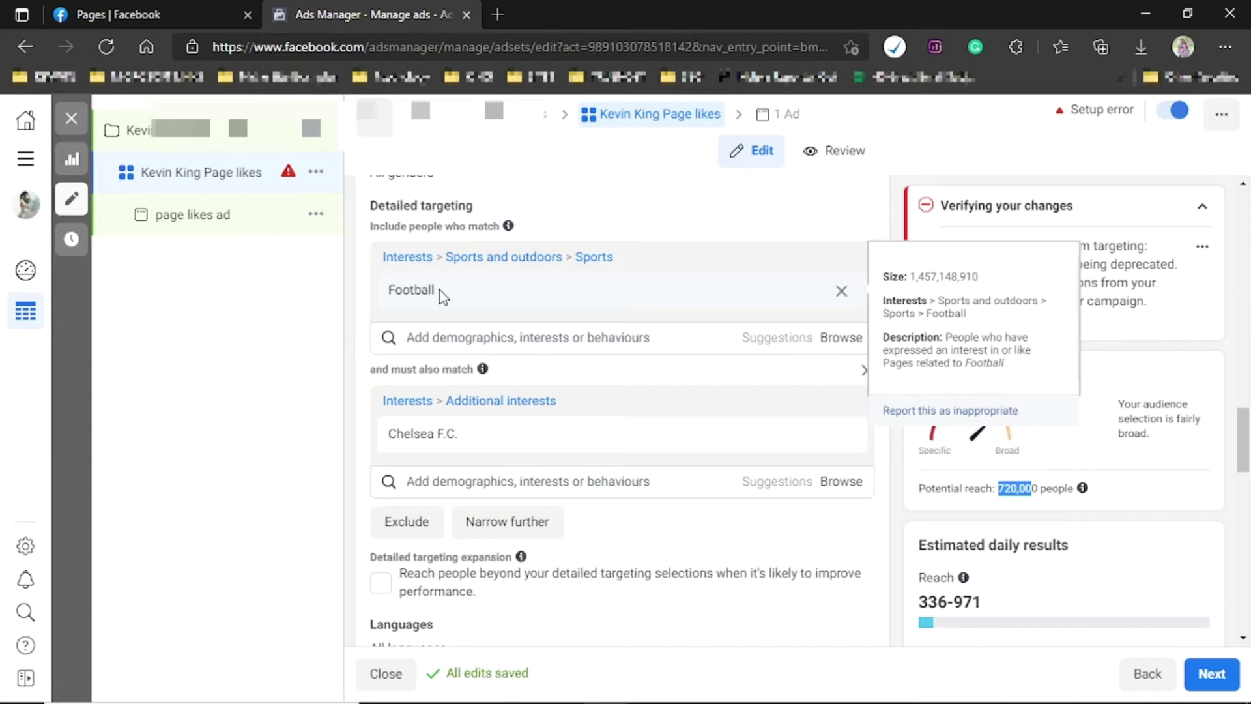
mouse_move(455, 418)
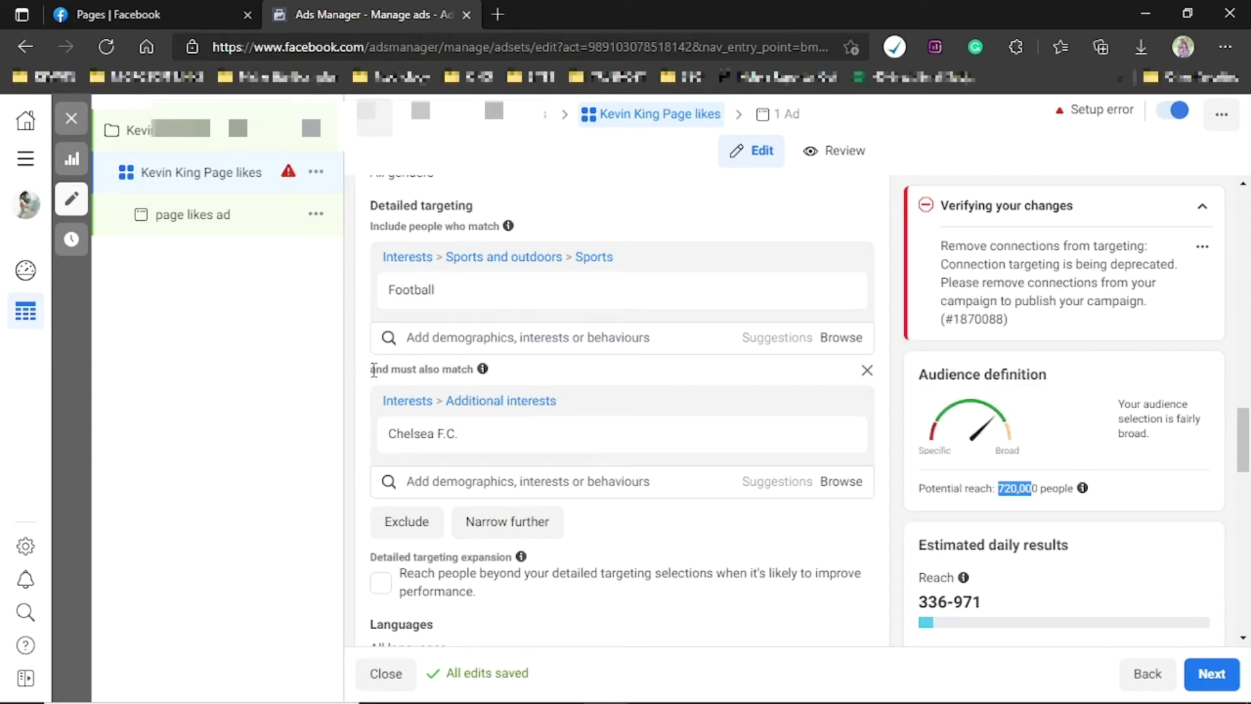
drag(372, 369, 443, 370)
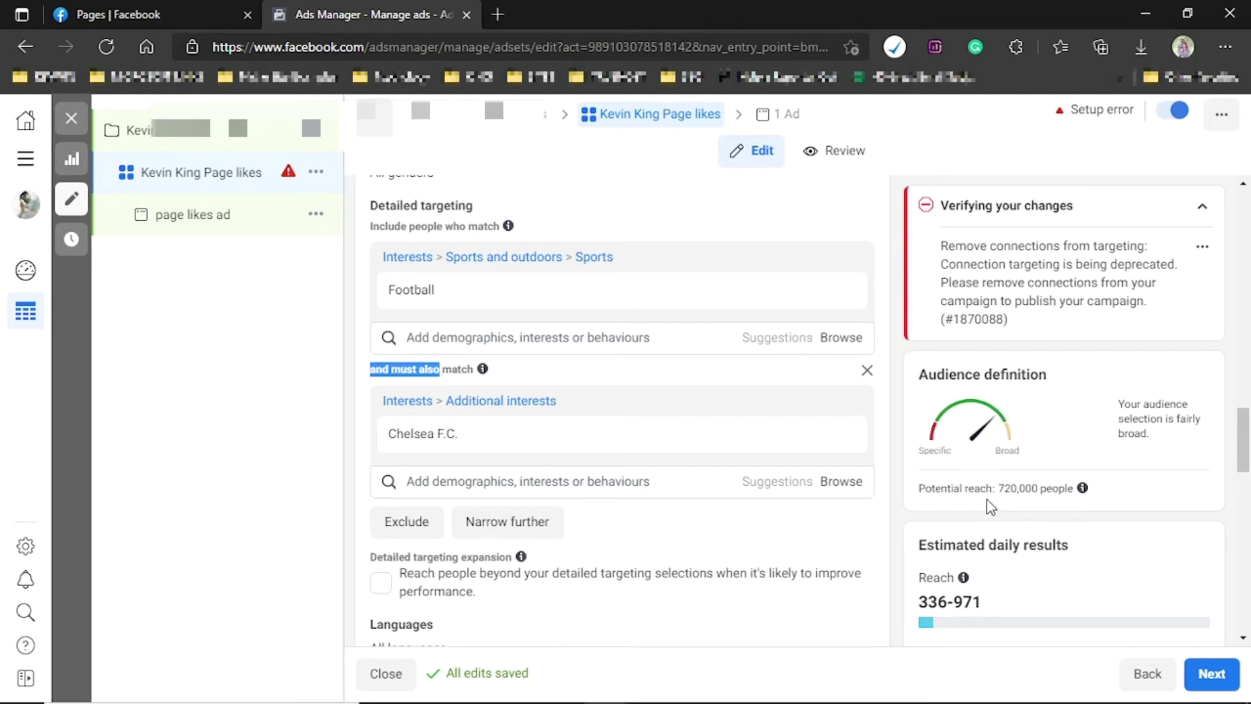
click(326, 364)
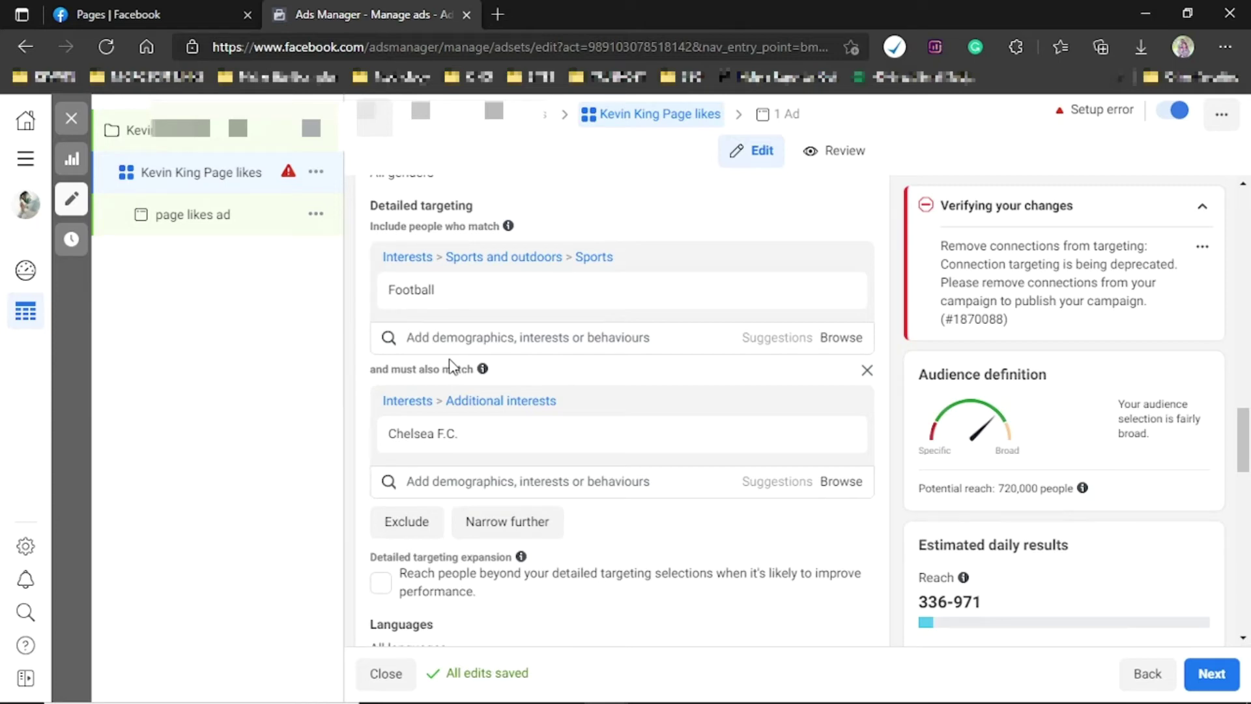
mouse_move(435, 448)
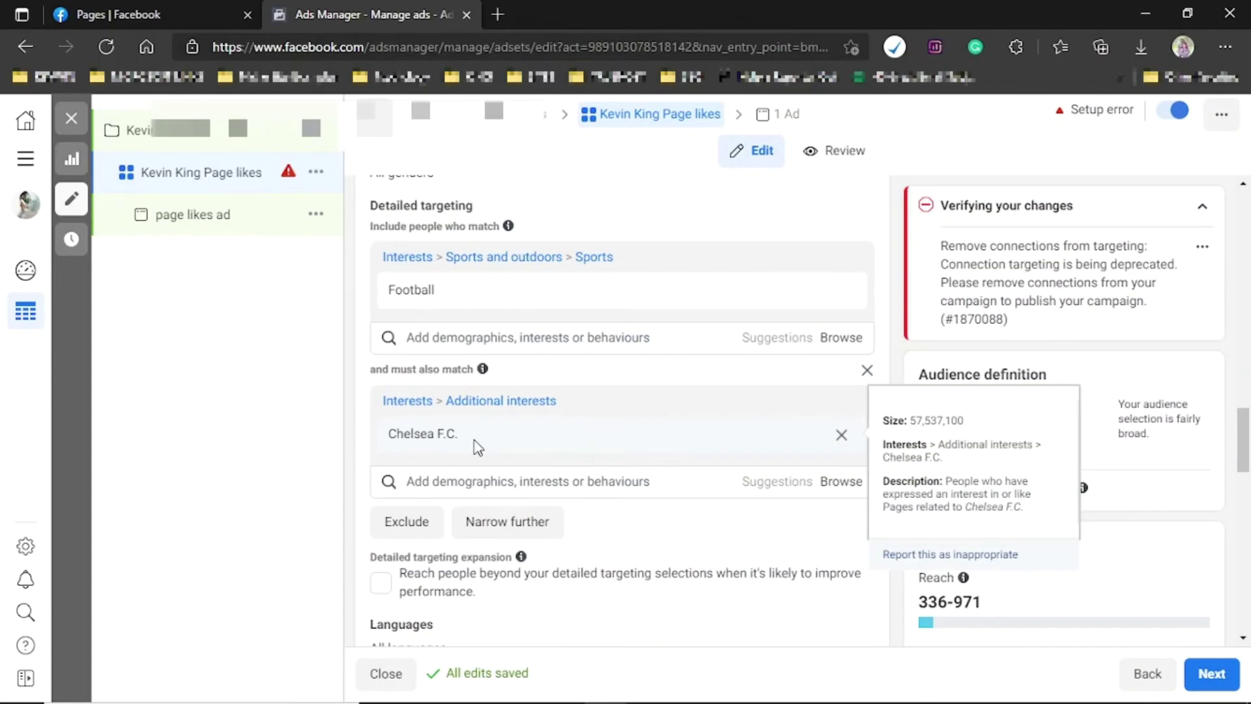
Narrow the audience further so that people must also match the interest Online shopping, and check the potential reach
click(482, 527)
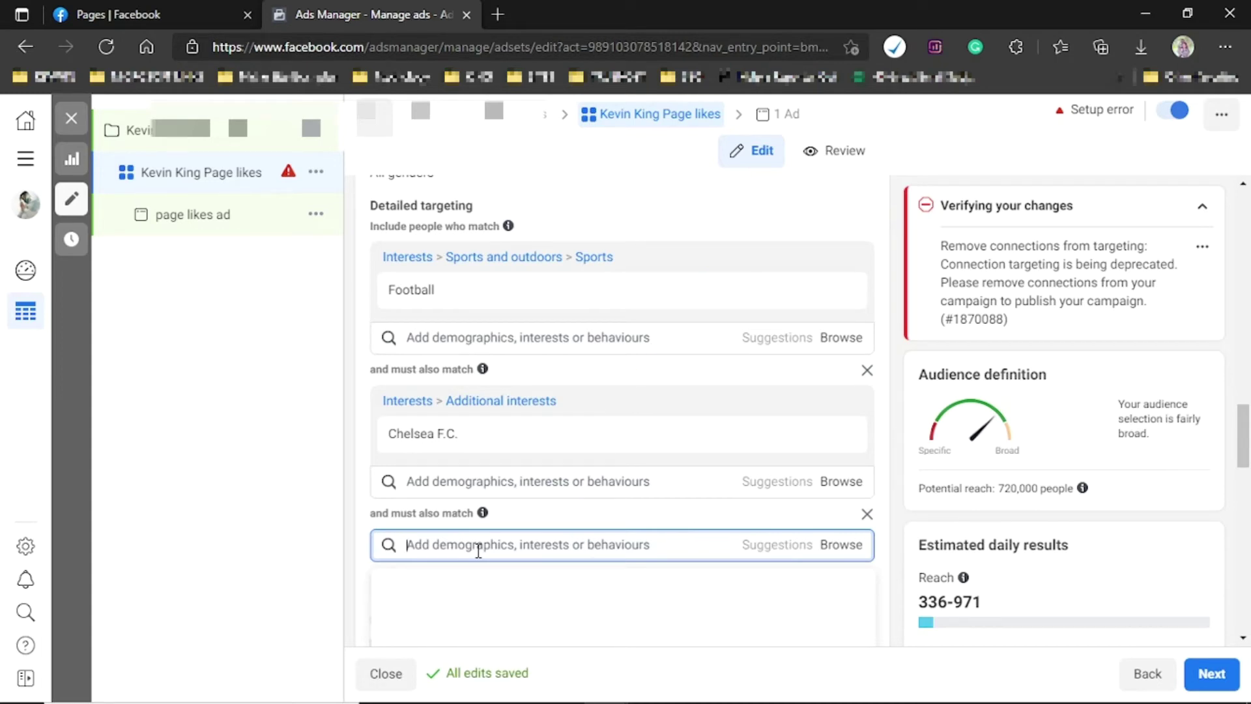
text(sho)
click(475, 587)
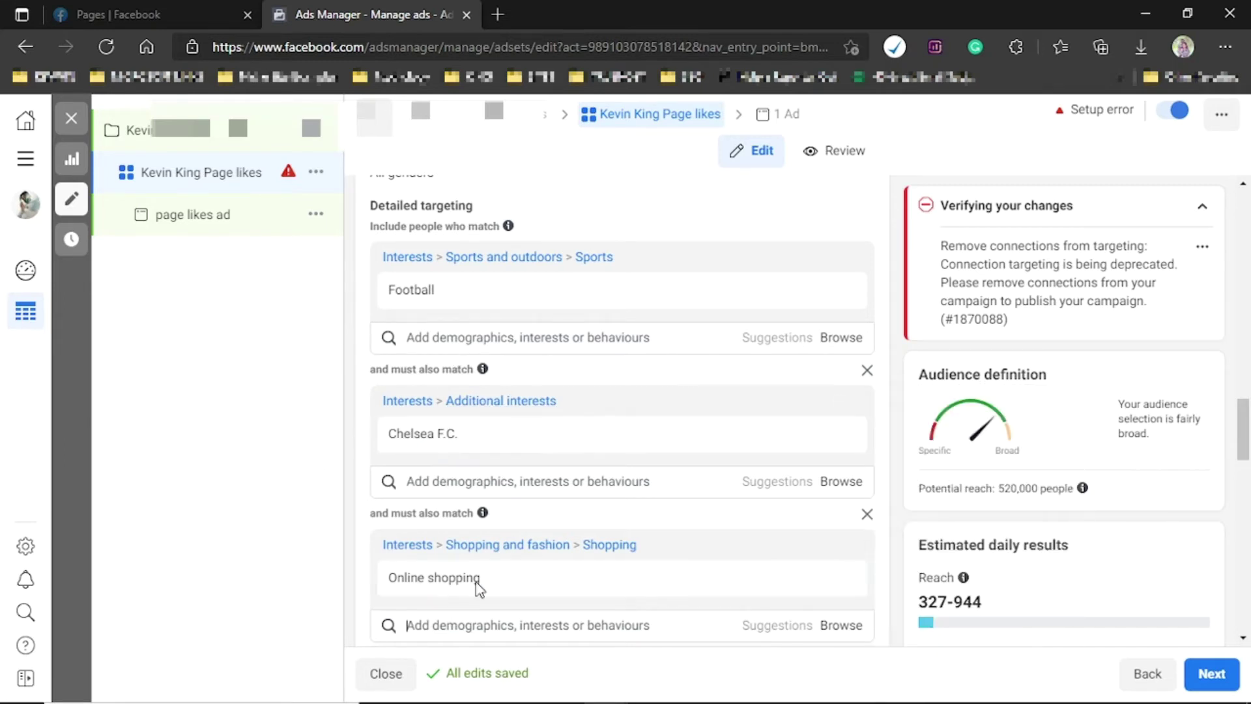
mouse_move(447, 589)
drag(1004, 488, 1034, 488)
mouse_move(452, 313)
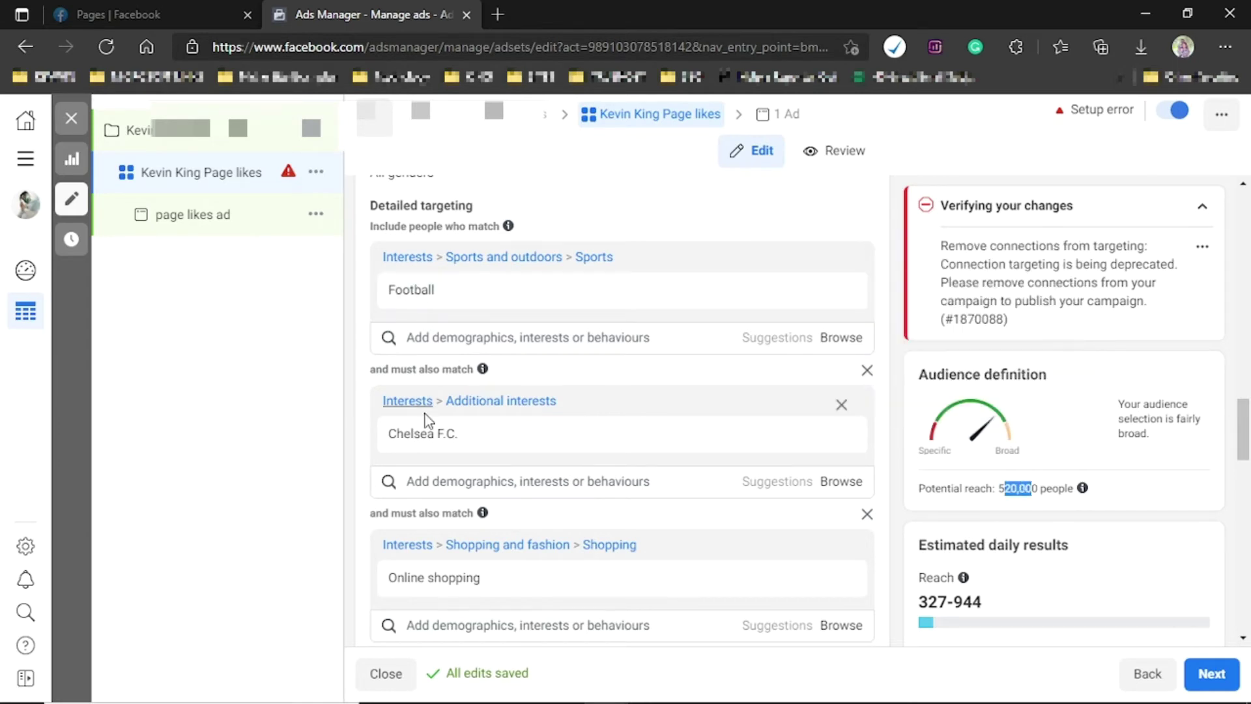
mouse_move(427, 444)
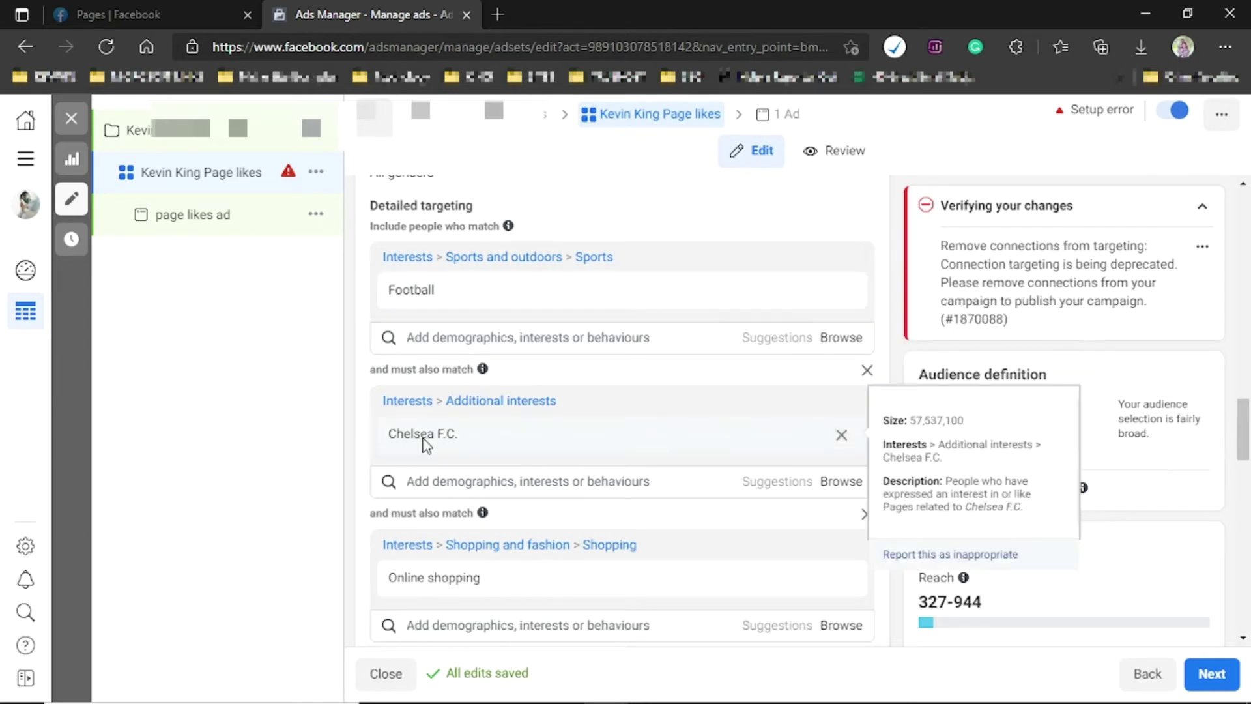
mouse_move(427, 583)
Exclude people who match the interest Android (operating system) from the detailed targeting
drag(1245, 415, 1247, 445)
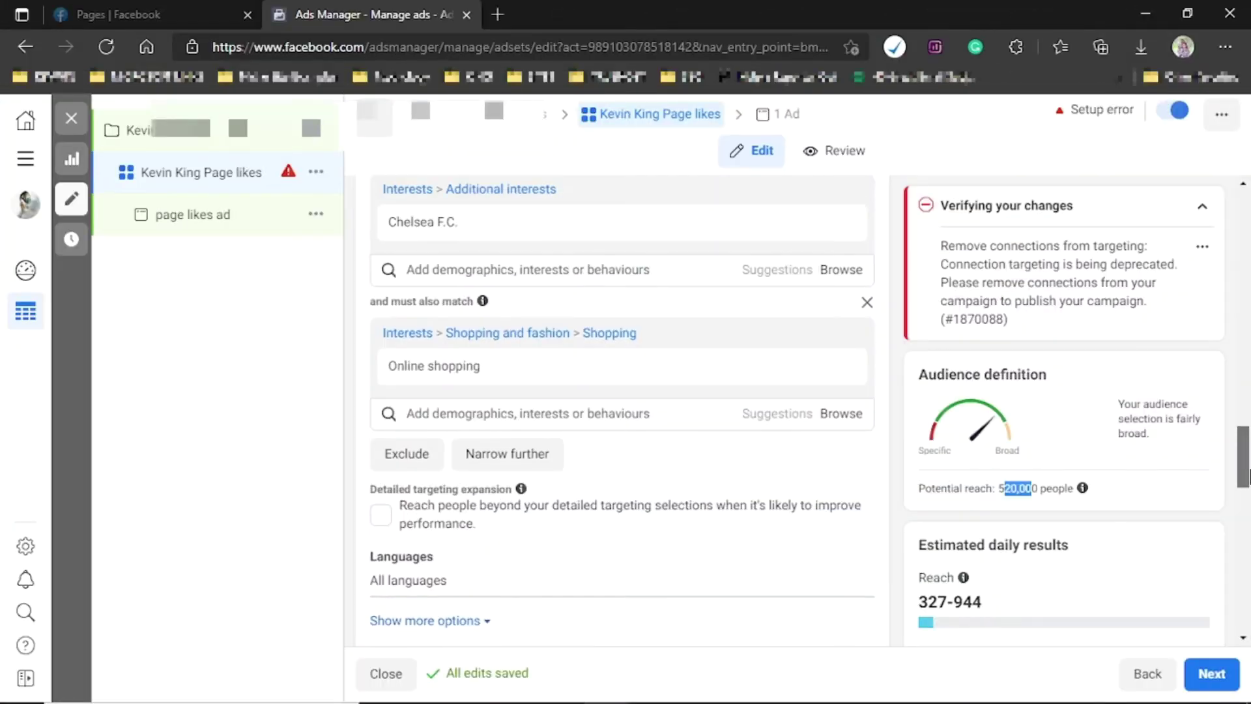
scroll(413, 515, up, 1)
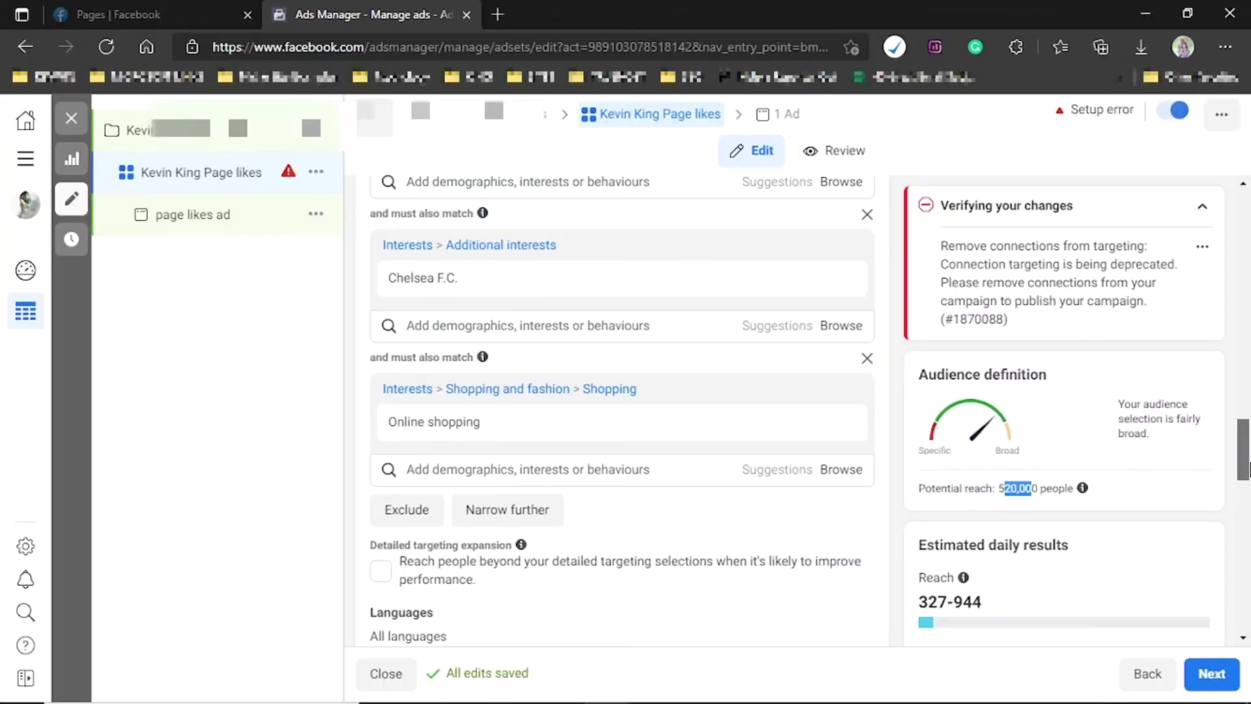
click(414, 512)
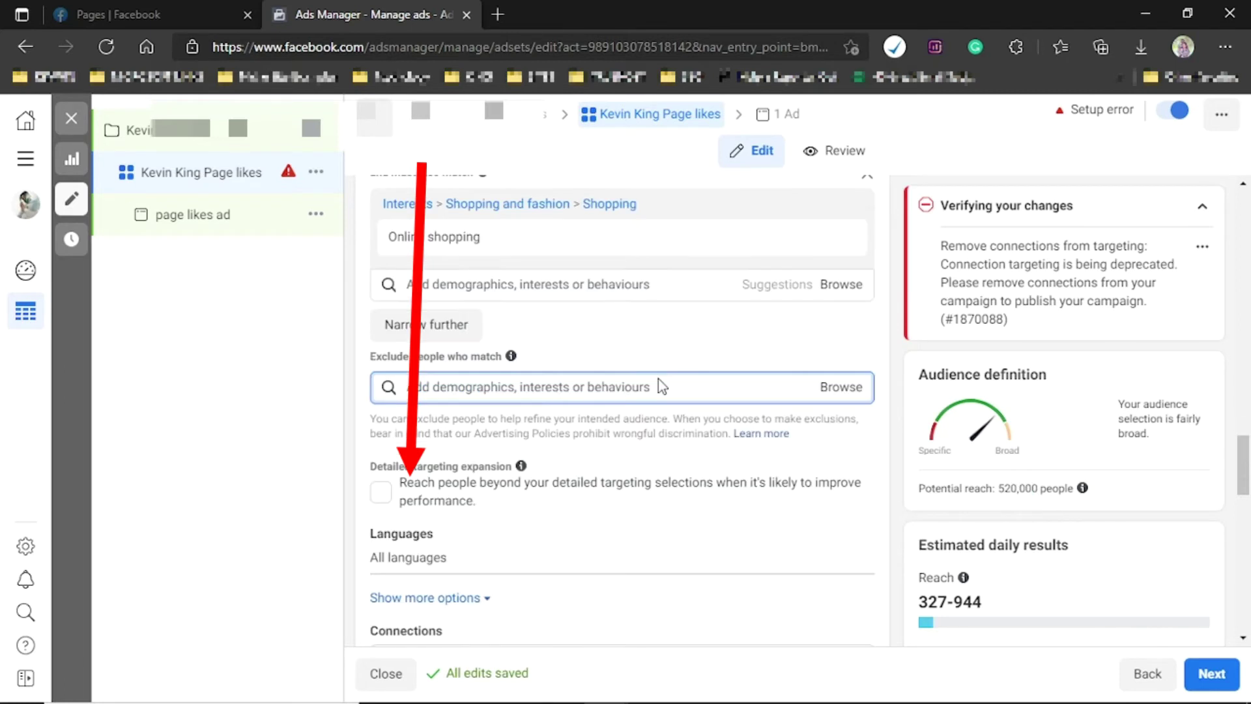
text(Androd)
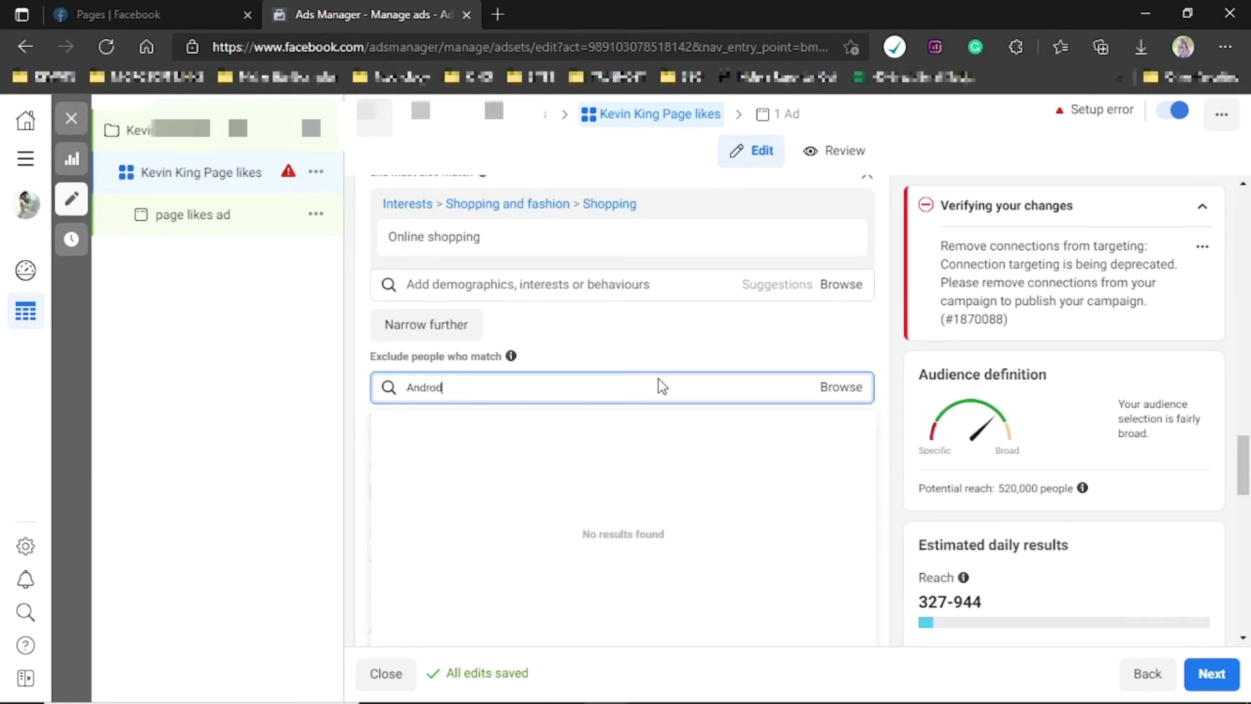
key(BackSpace)
text(id)
click(456, 483)
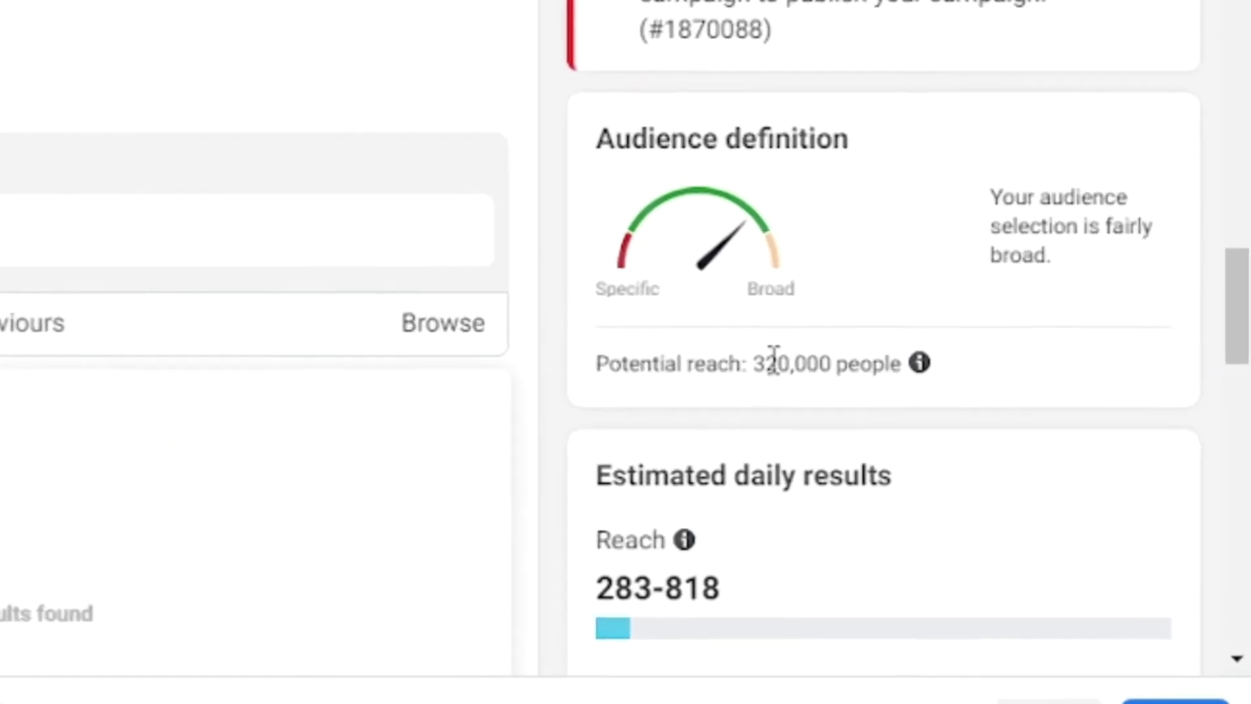
Review the potential reach and the included and excluded interests, along with the detailed targeting expansion and languages options
drag(752, 360, 789, 363)
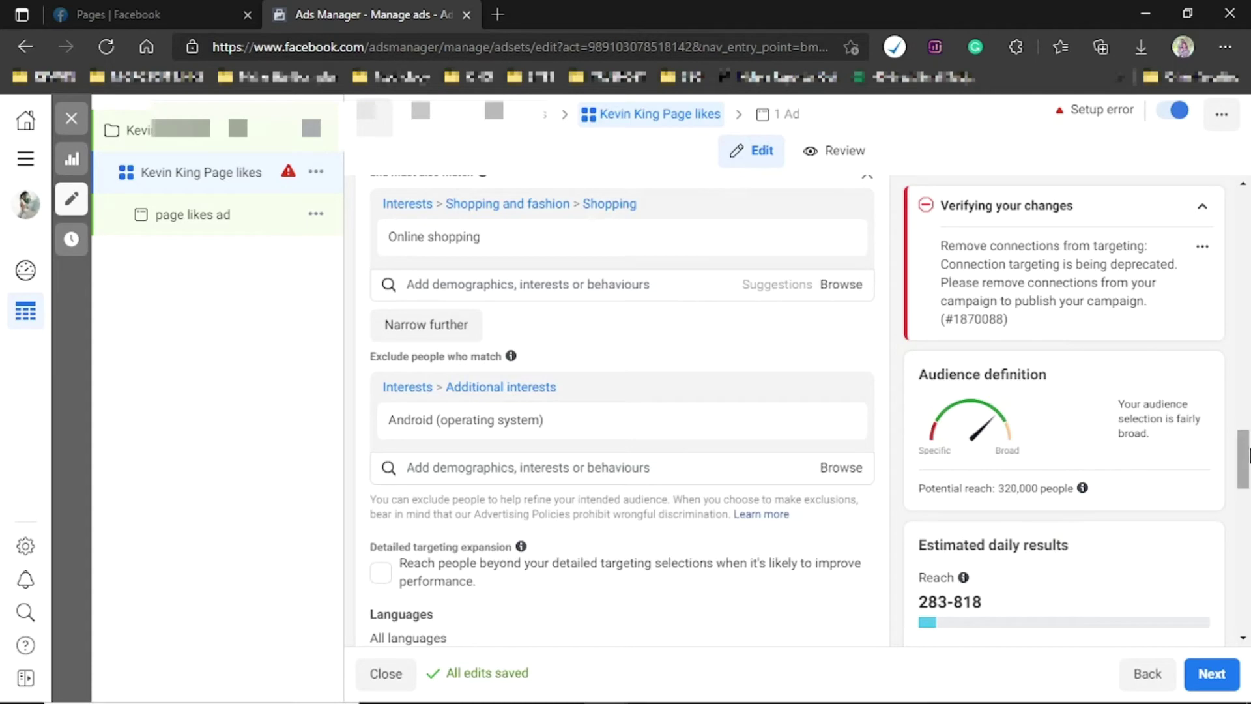
mouse_move(1249, 456)
mouse_down()
mouse_move(1248, 412)
mouse_move(1248, 438)
mouse_up()
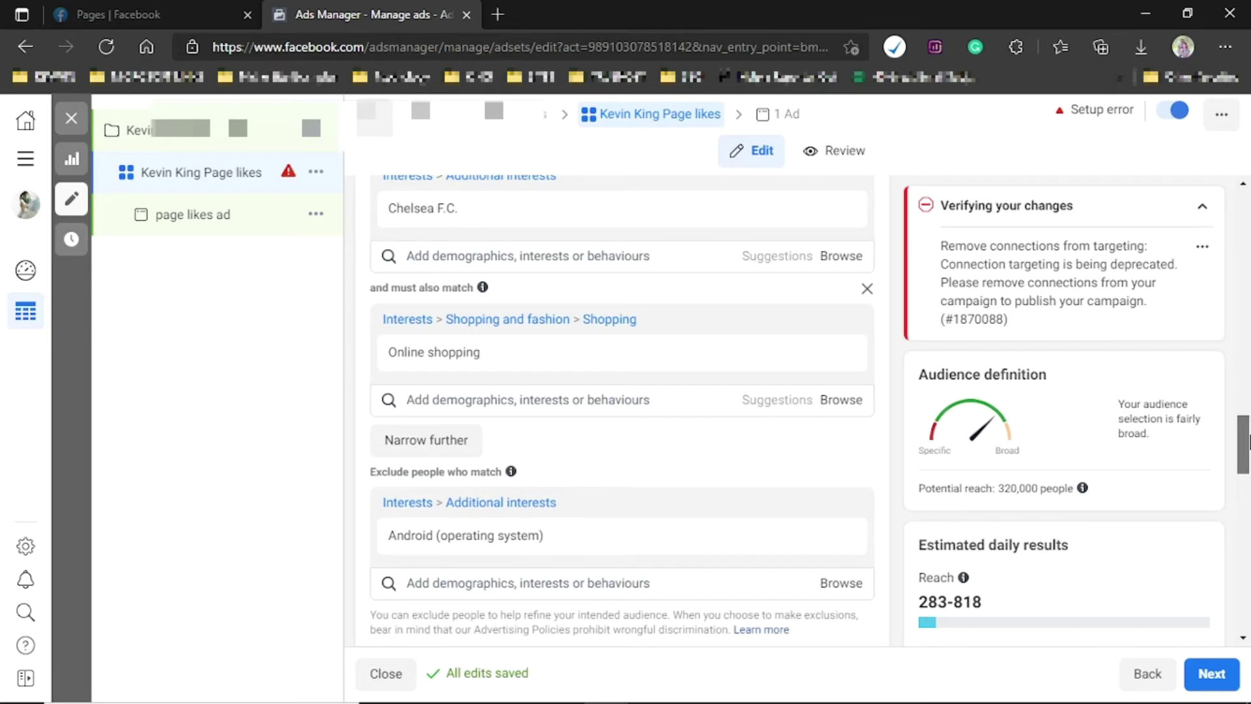
drag(1248, 440, 1248, 479)
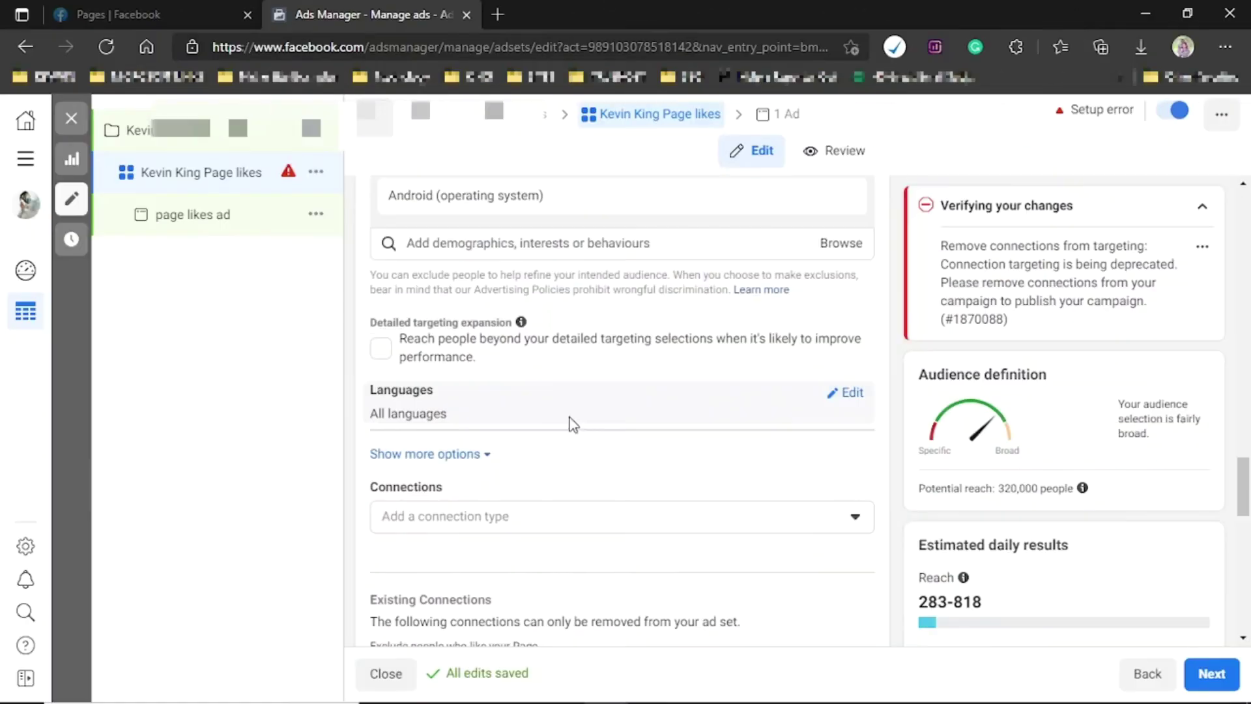
mouse_move(440, 390)
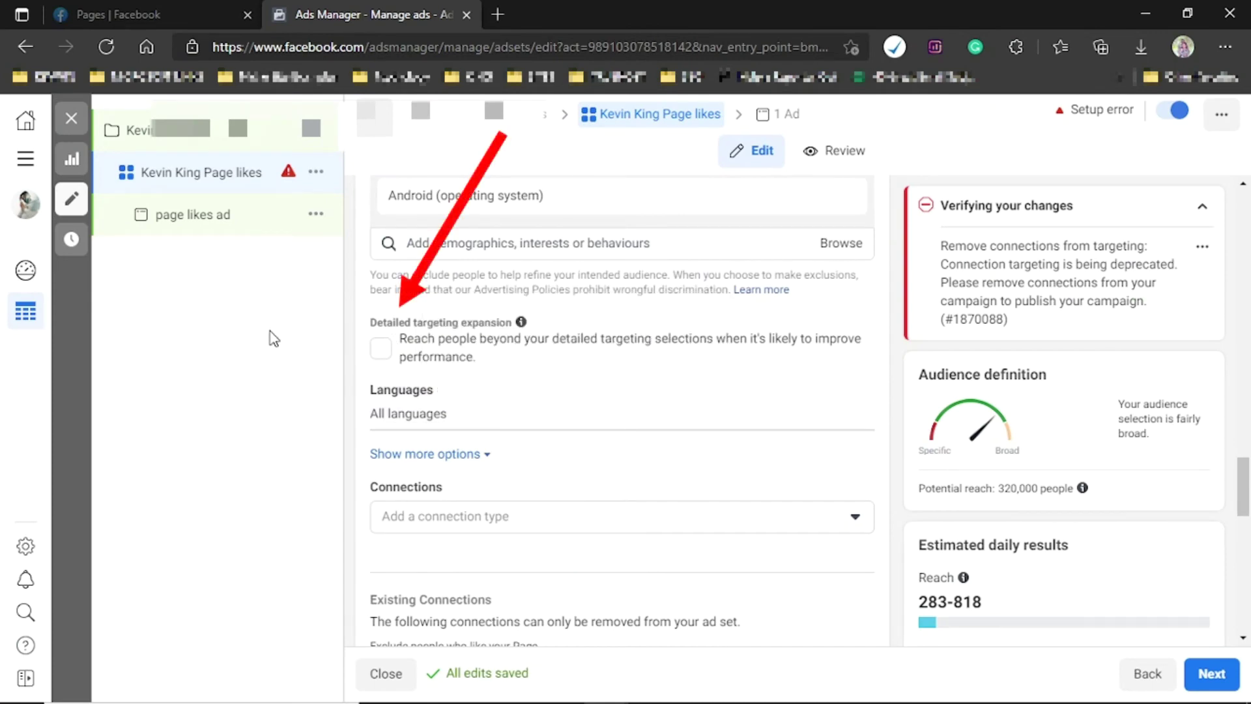
mouse_move(521, 324)
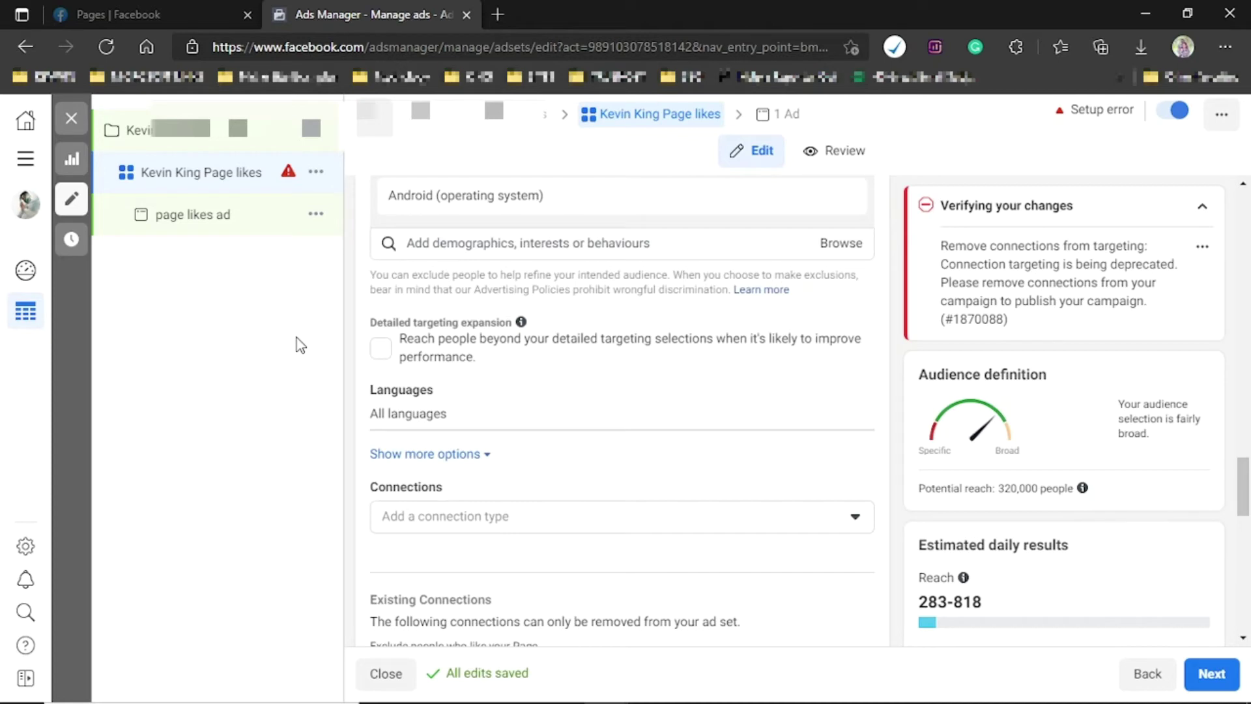
Try to set the ad set's connections to exclude people who currently like or follow the Page
drag(1249, 497, 1248, 524)
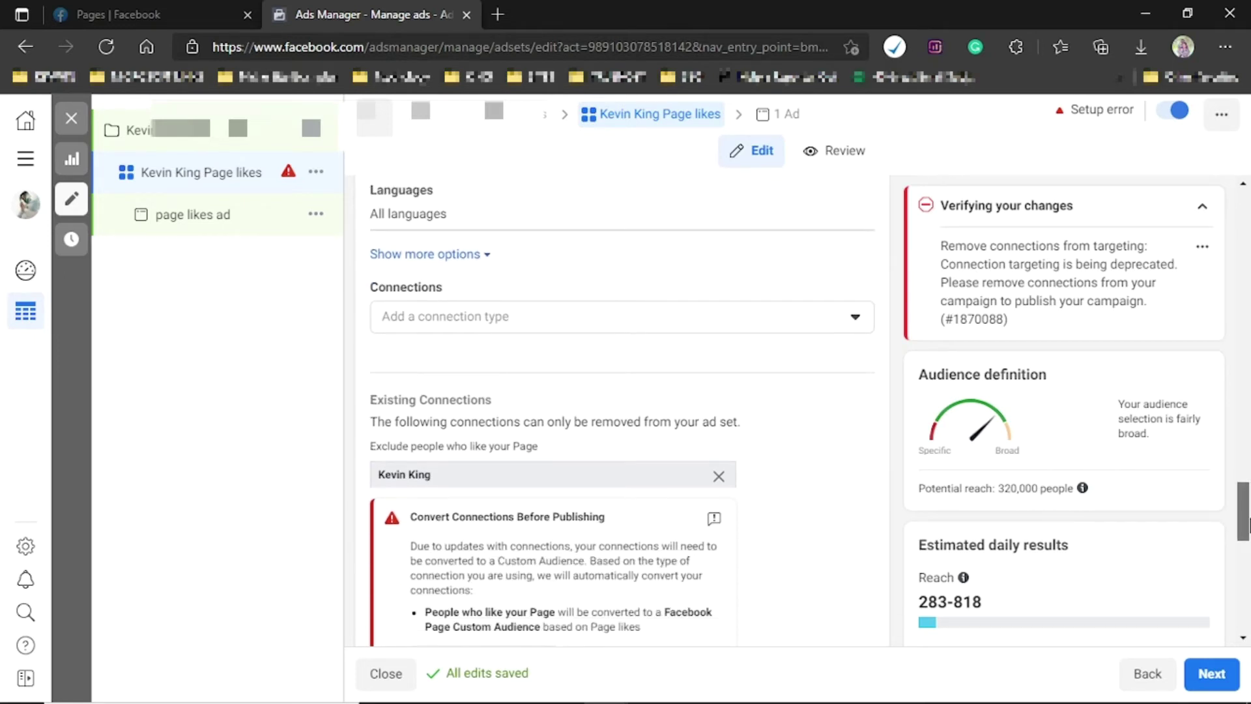
click(639, 321)
click(642, 319)
click(642, 320)
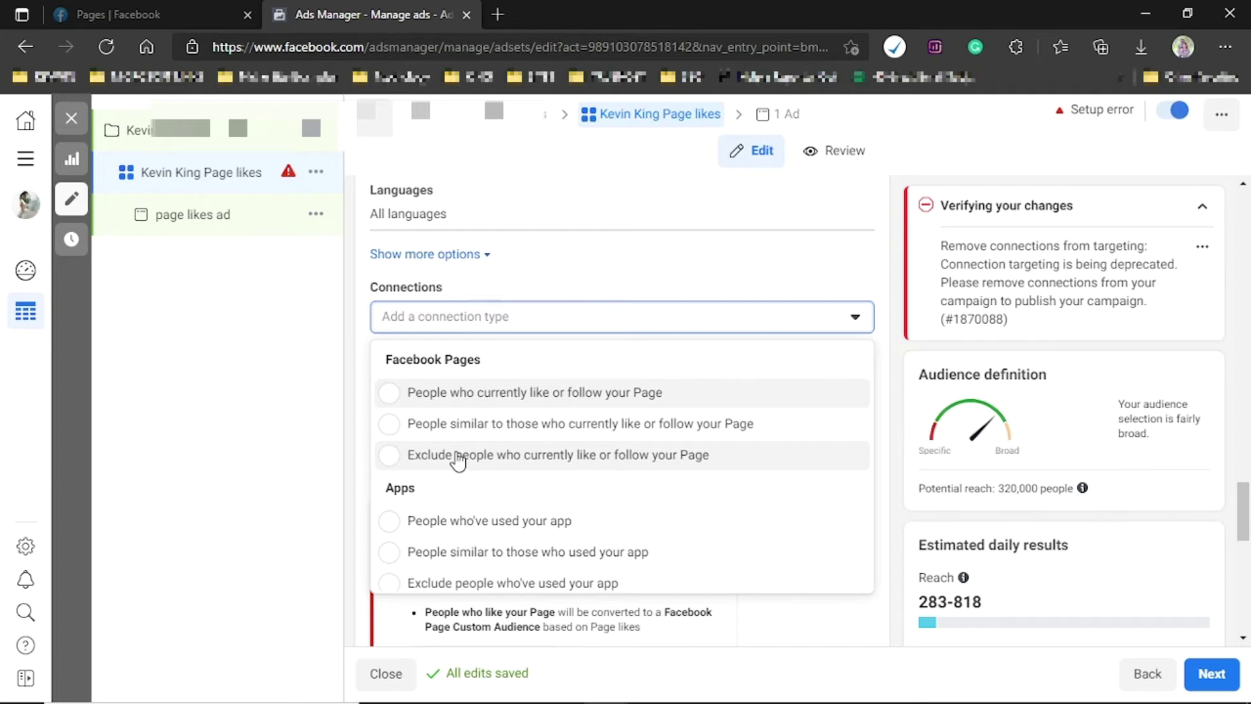
click(458, 461)
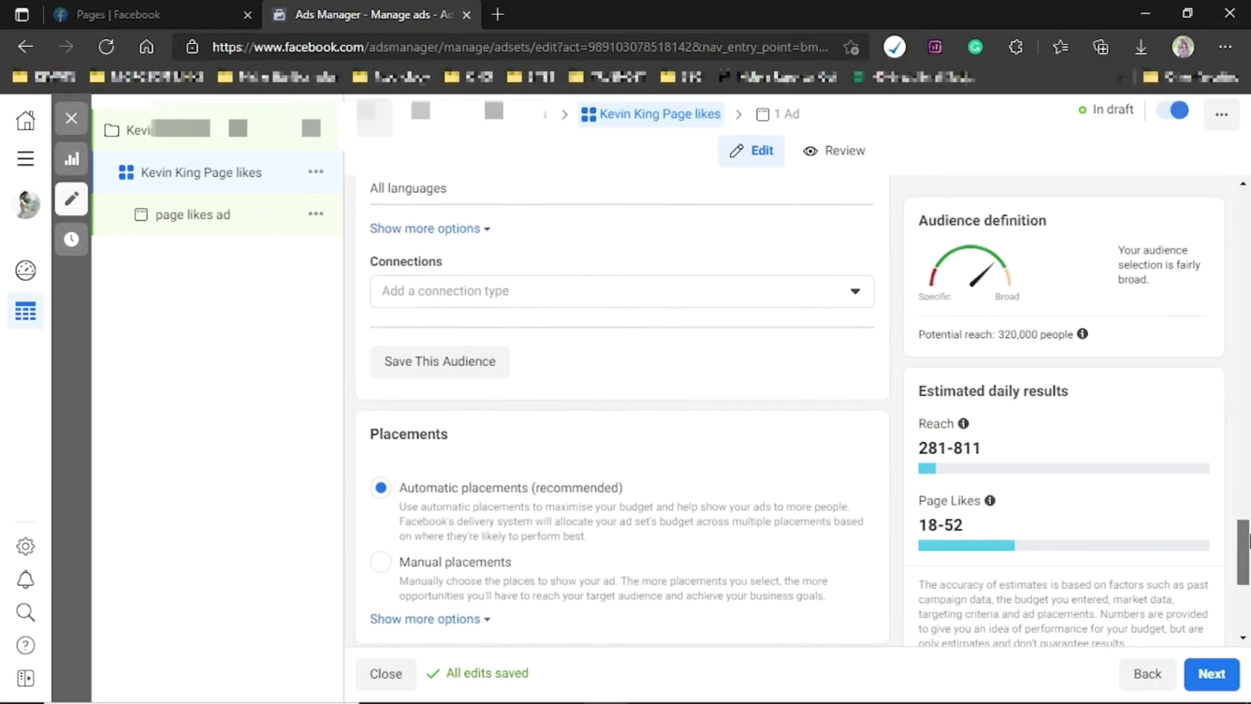
Review the ad set's placement options, the optimisation for ad delivery and the optional cost control
drag(1249, 541, 1248, 567)
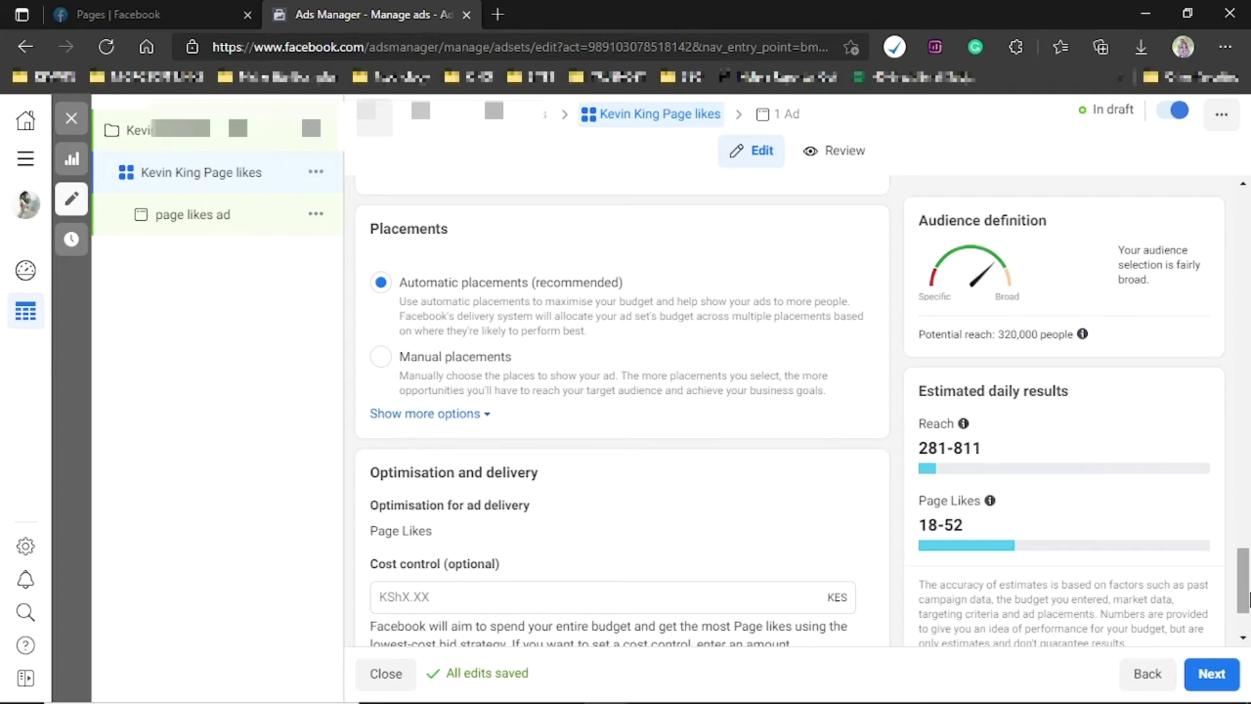
scroll(1245, 603, down, 1)
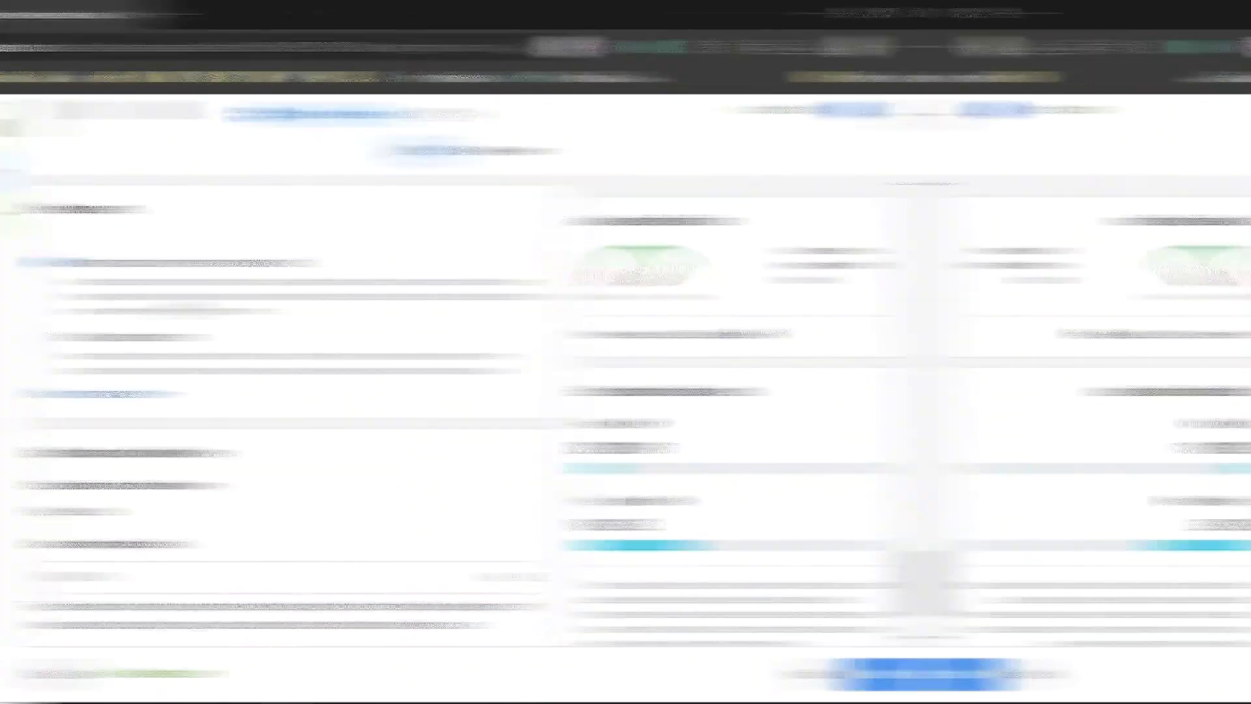
scroll(1245, 532, down, 2)
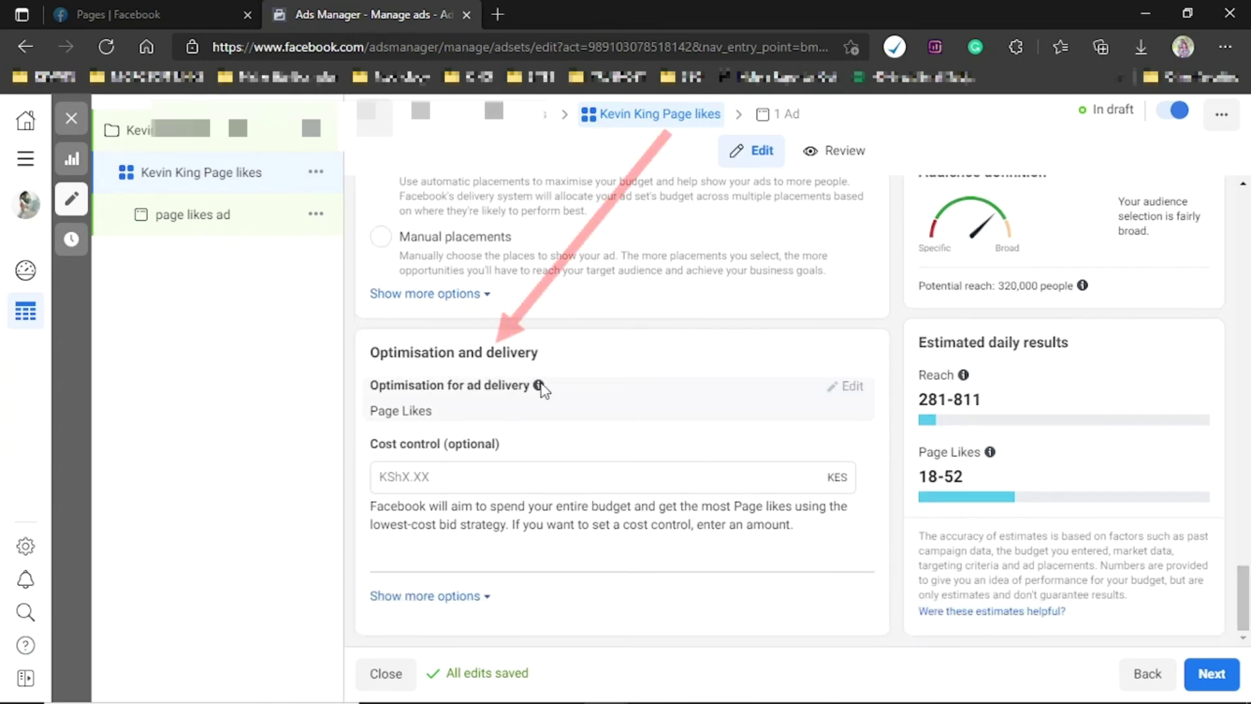
mouse_move(537, 390)
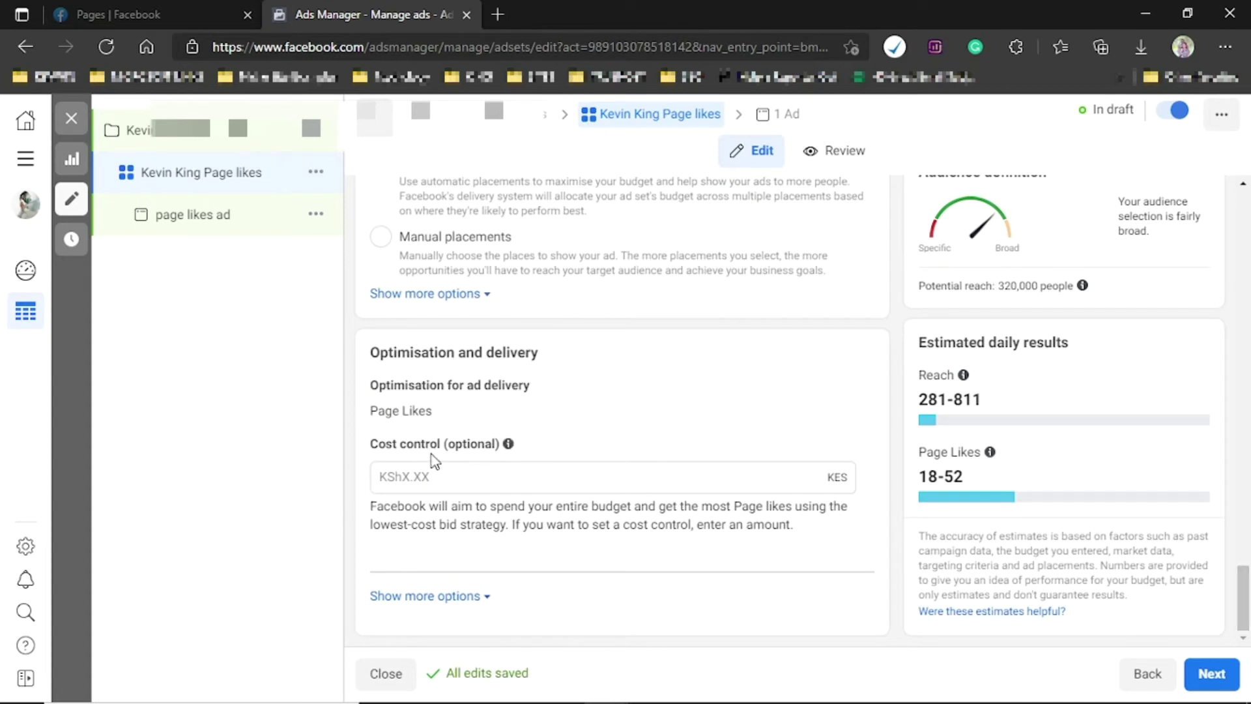
mouse_move(509, 449)
click(395, 476)
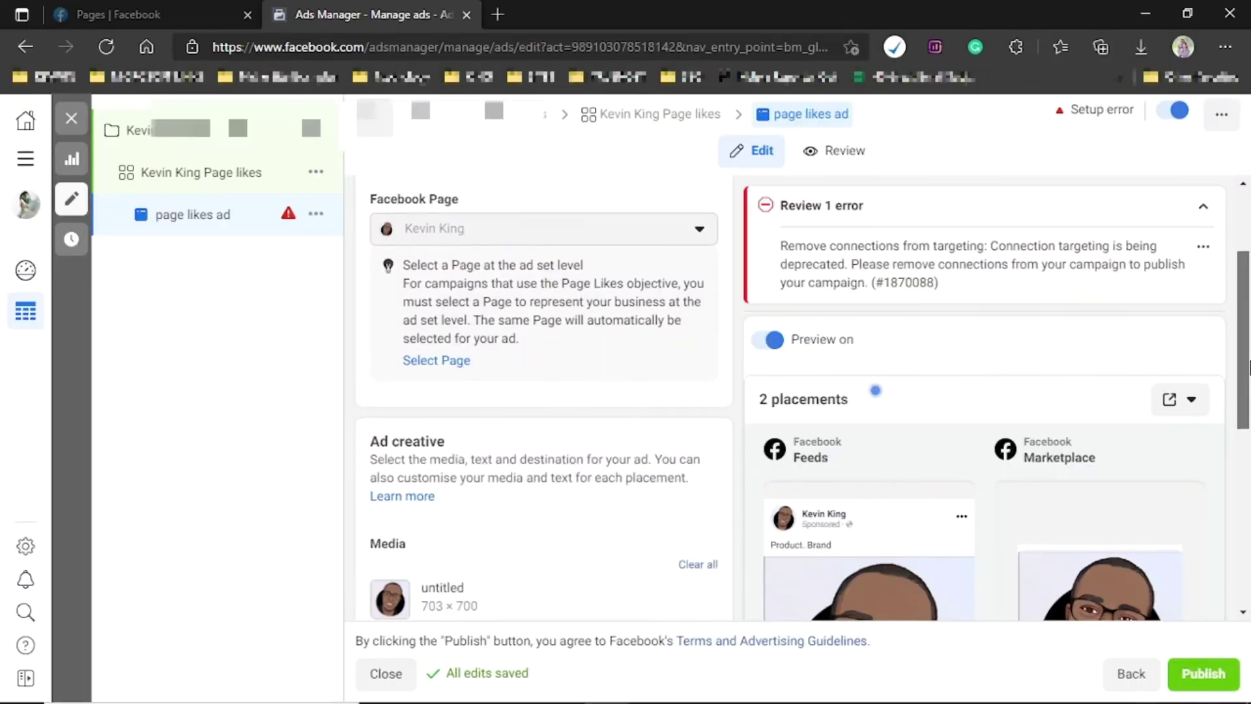
Replace the ad's media with the image How Has Technology Changed In The Last 5 Years uploaded from Downloads, and check the placement previews
scroll(545, 391, down, 3)
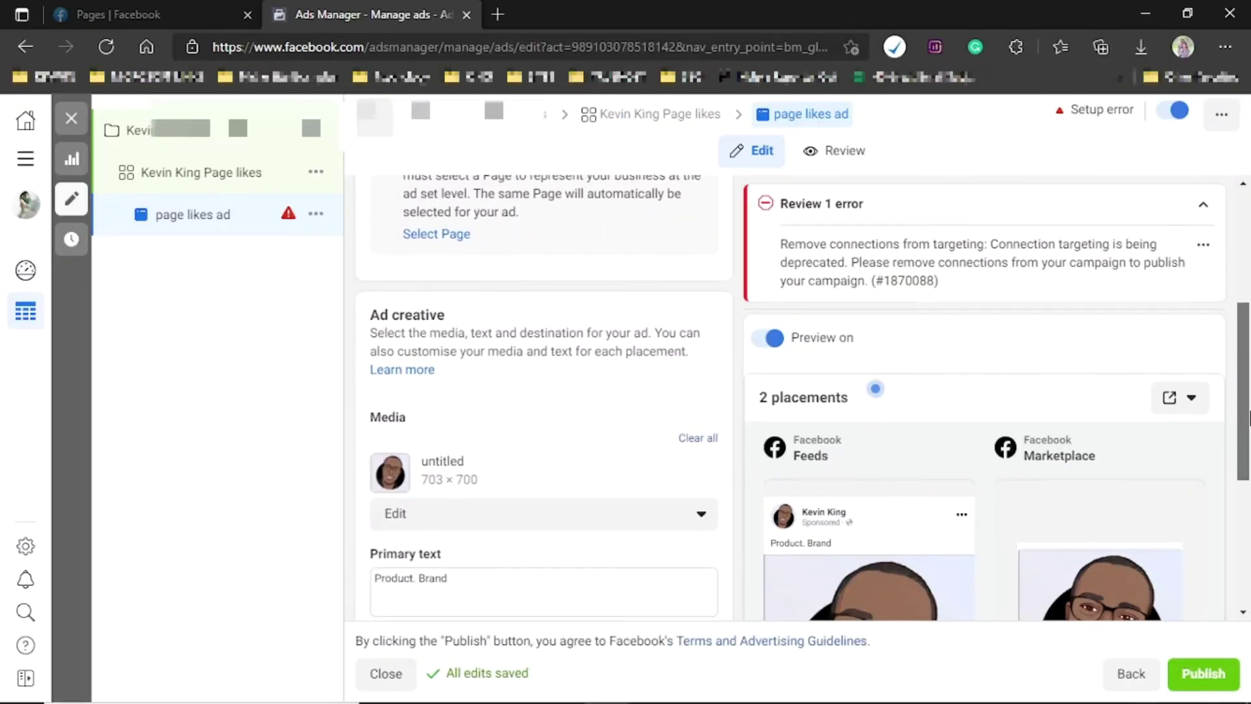
drag(1249, 417, 1249, 446)
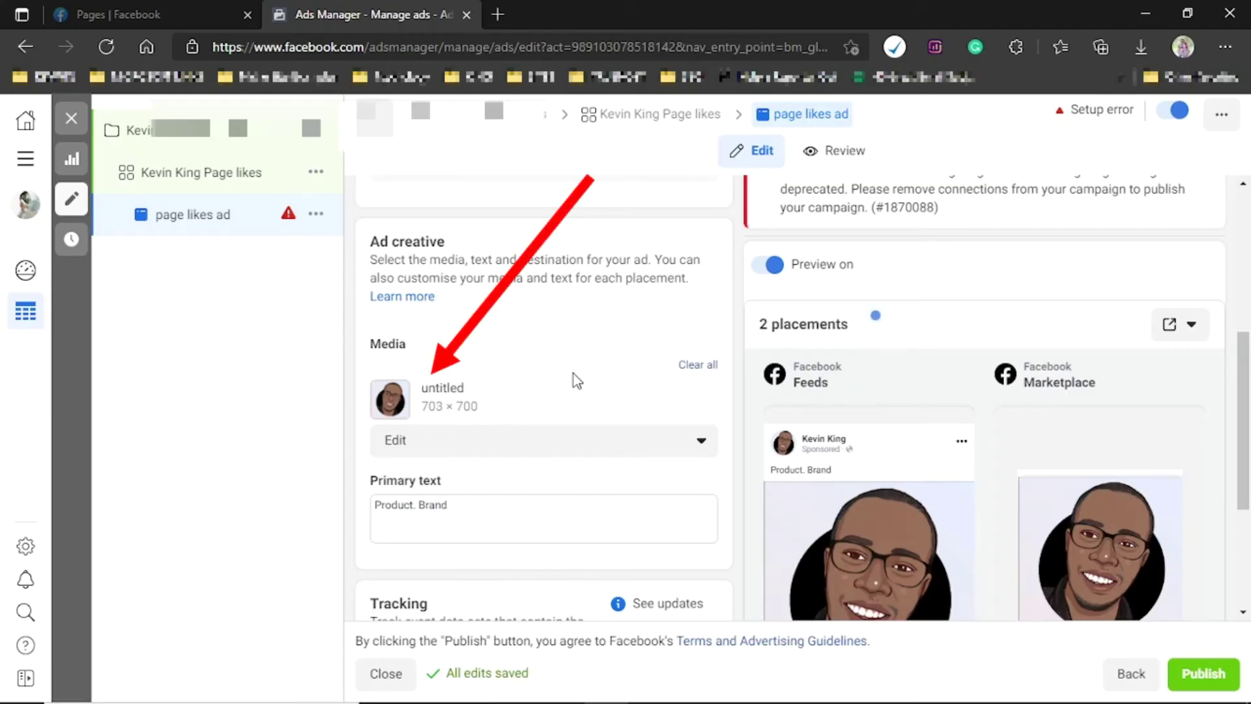
click(608, 438)
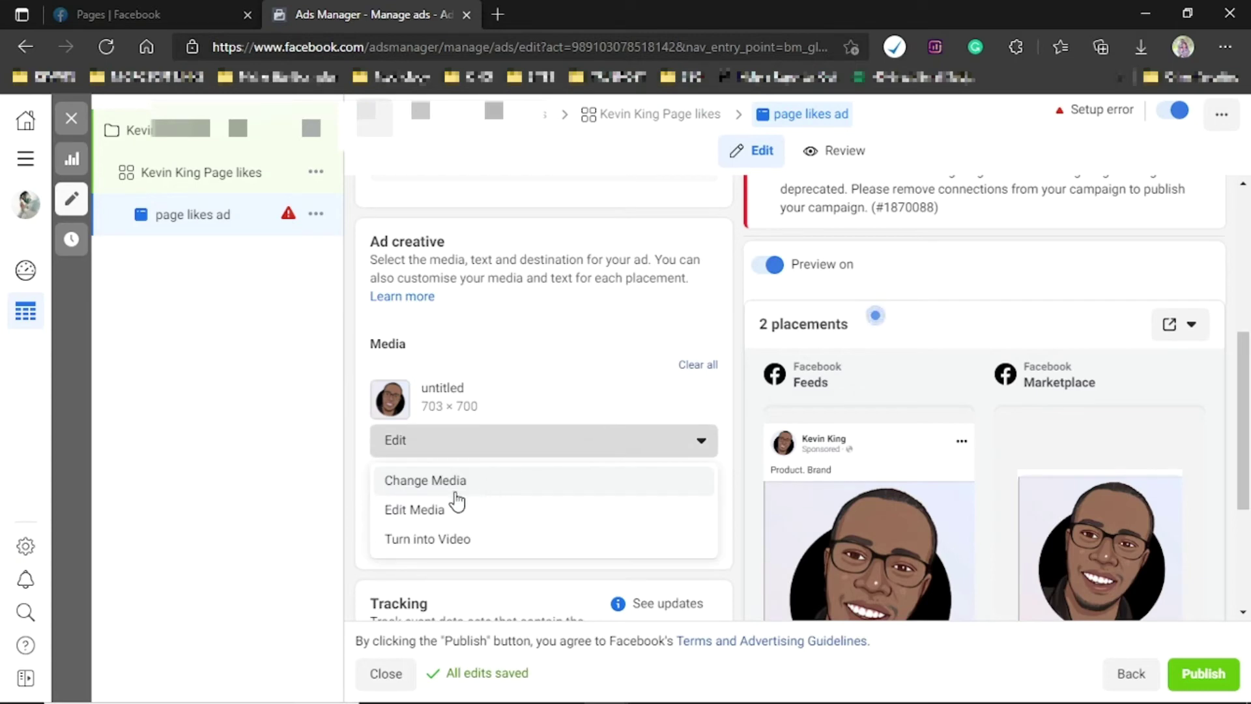
drag(1248, 398, 1248, 461)
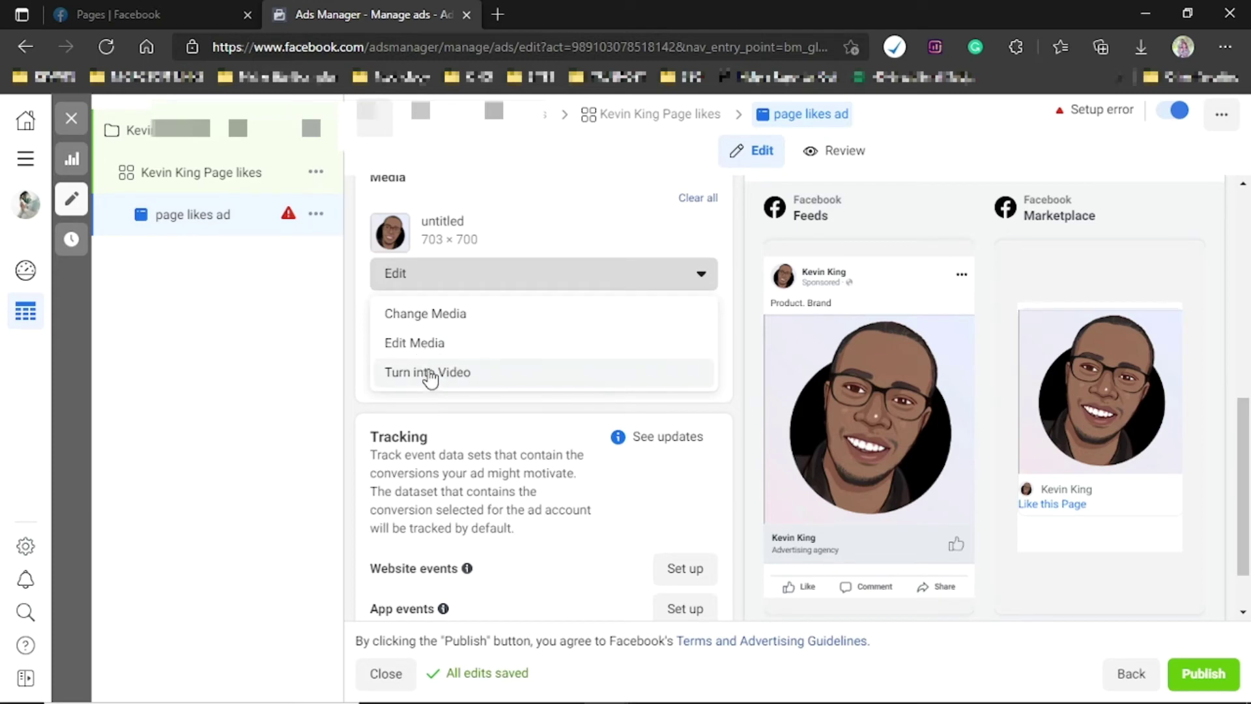
click(435, 319)
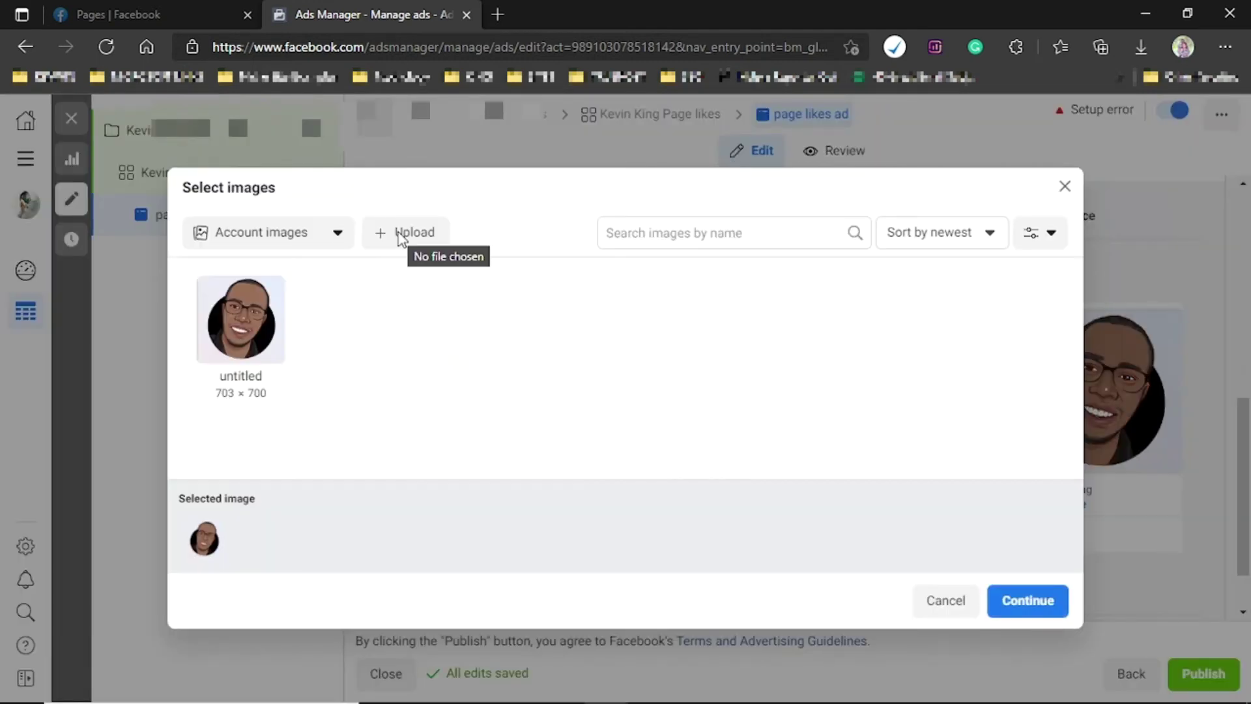
click(401, 233)
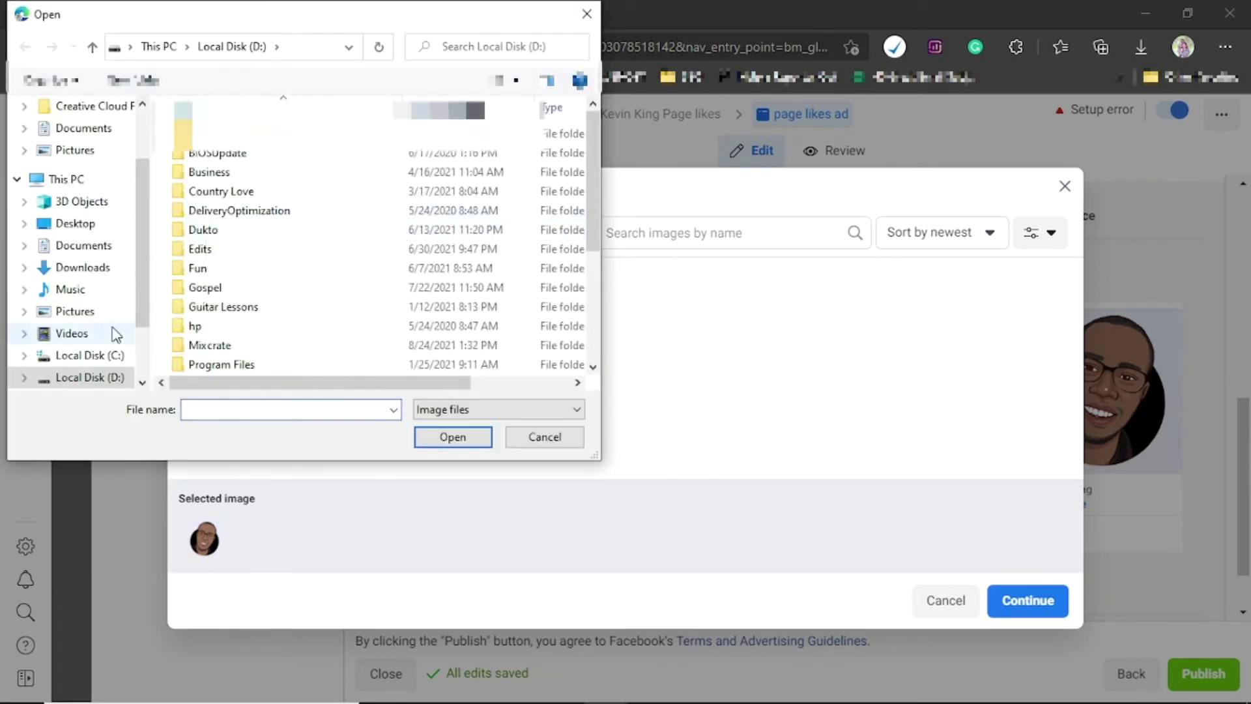
click(96, 267)
click(294, 258)
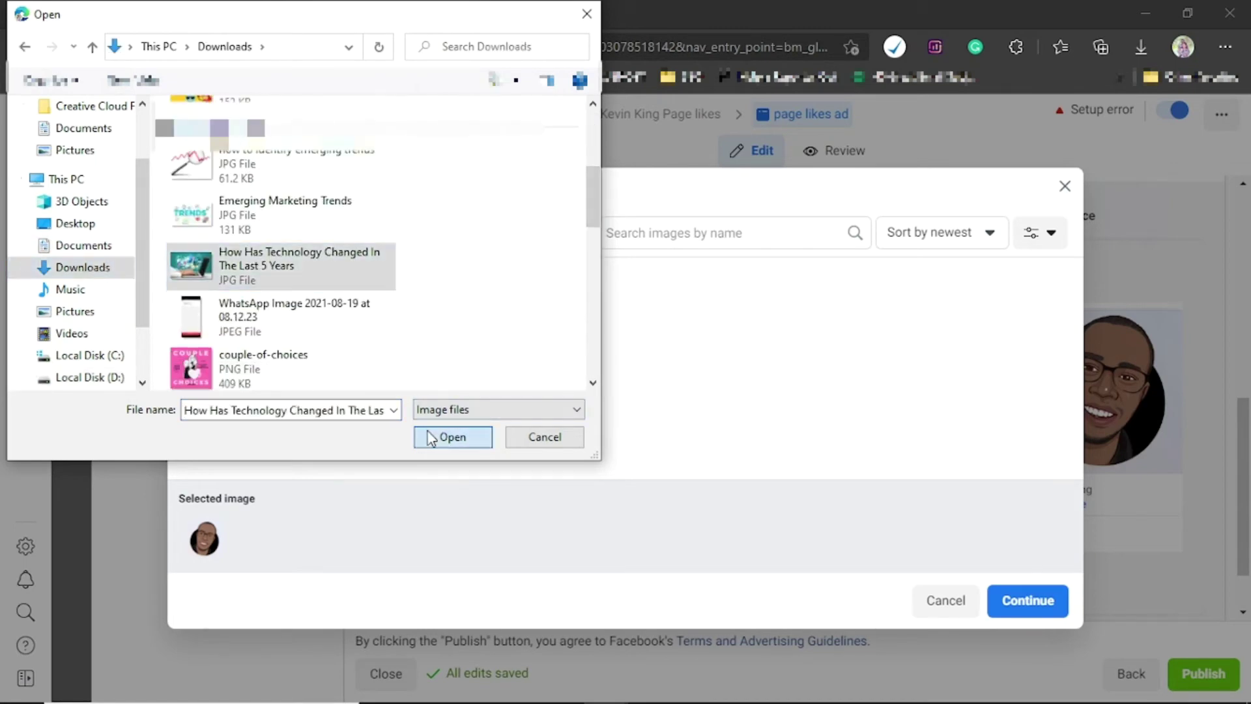
click(453, 437)
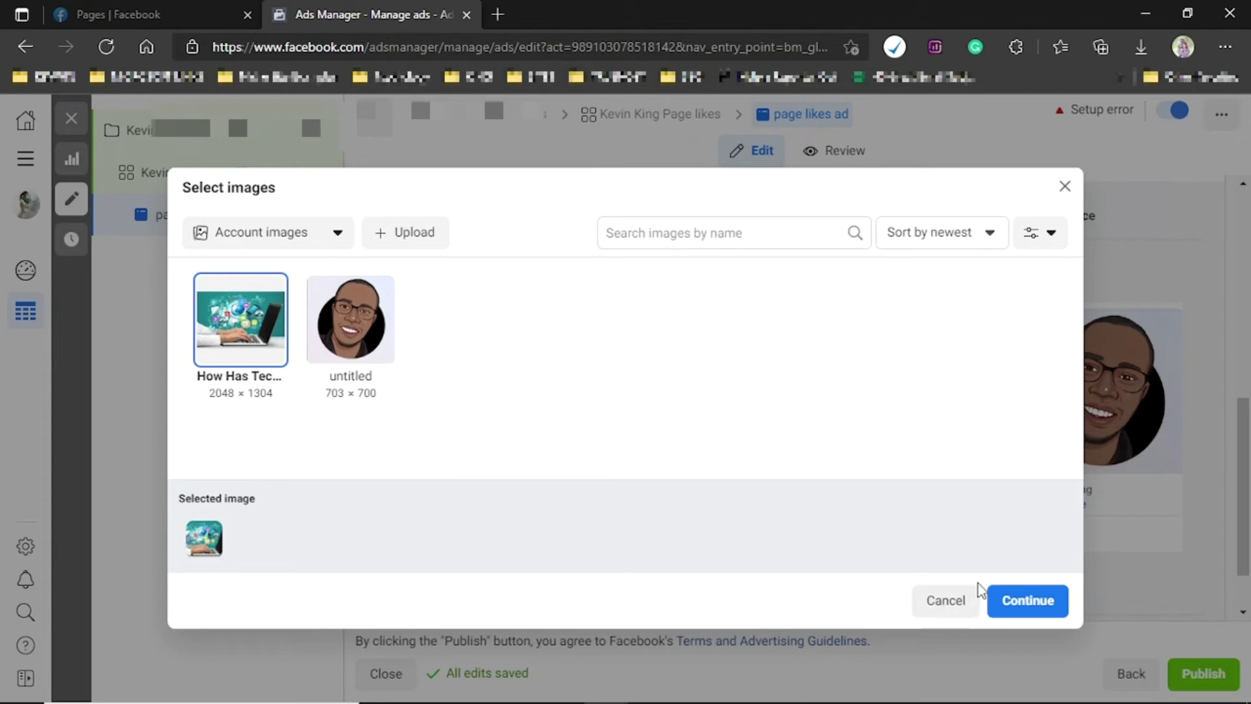
click(1017, 606)
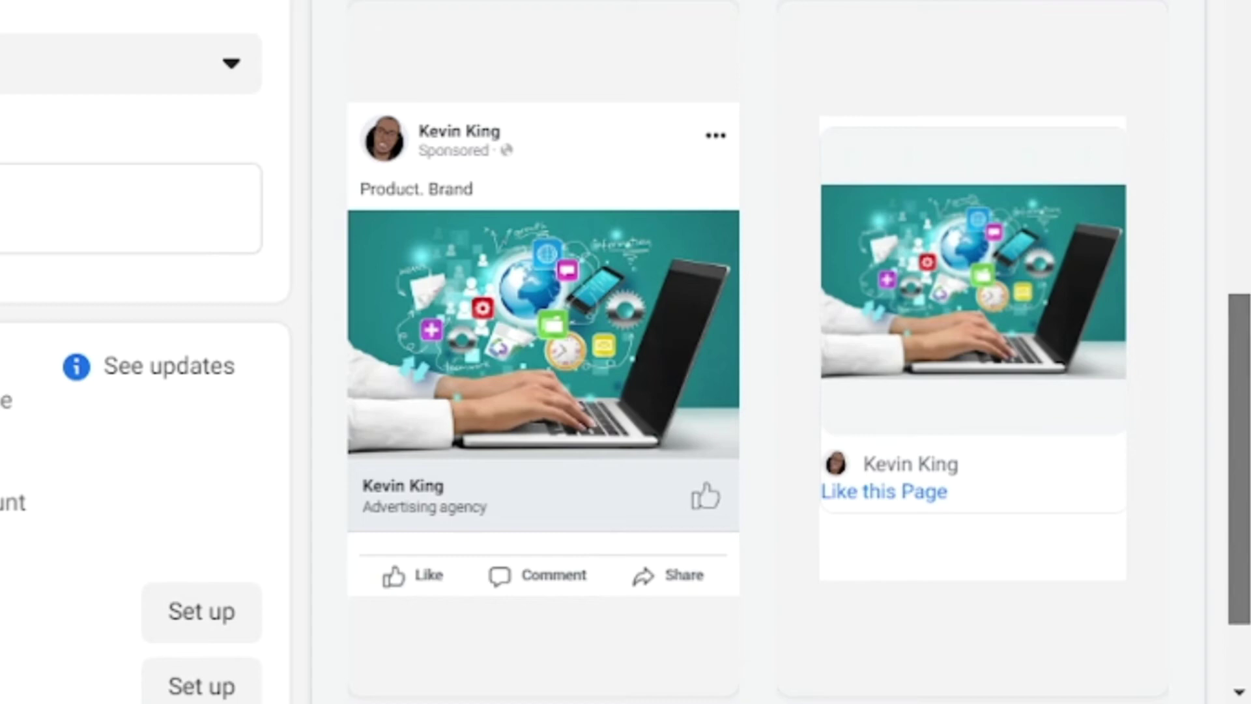
scroll(944, 279, down, 2)
scroll(626, 352, up, 4)
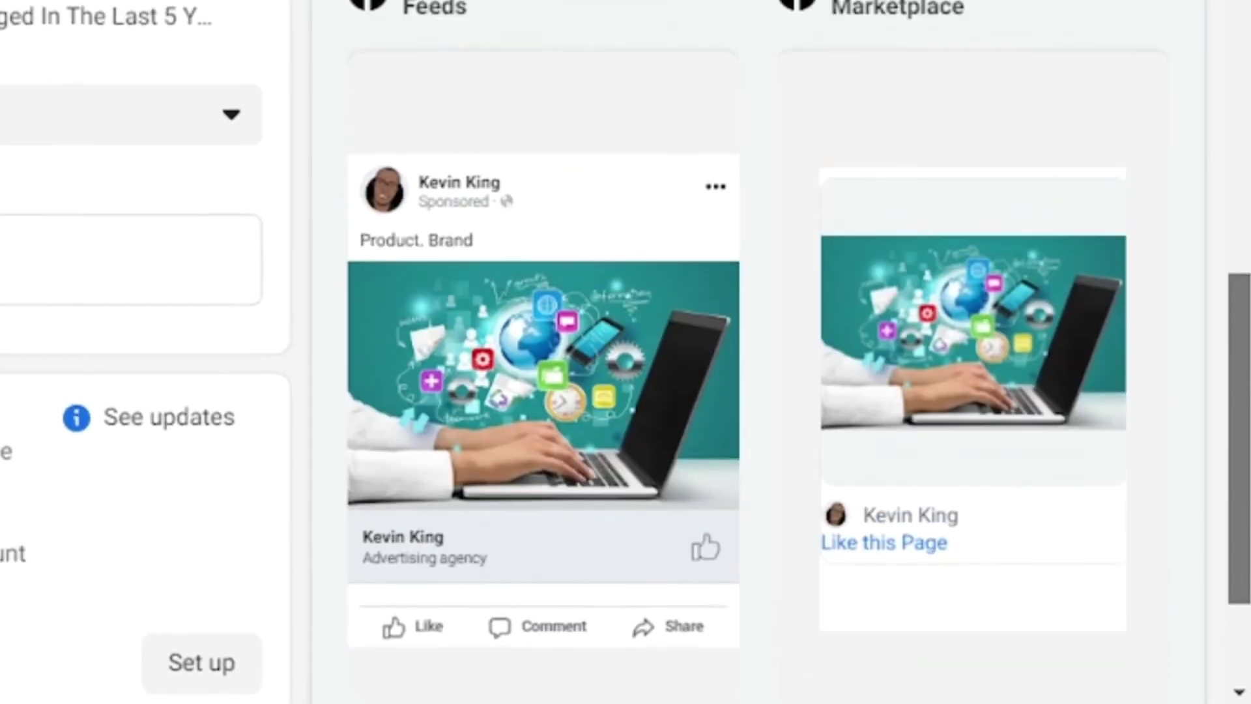
scroll(1221, 358, down, 1)
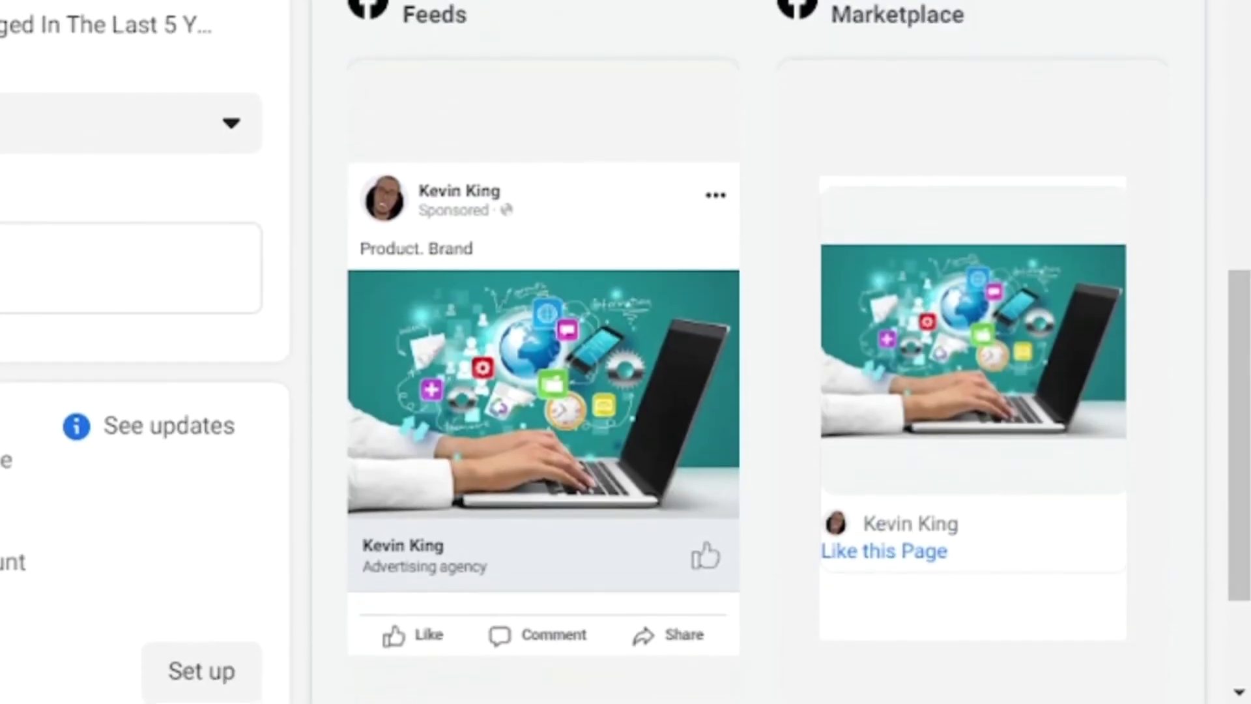
scroll(1220, 357, down, 1)
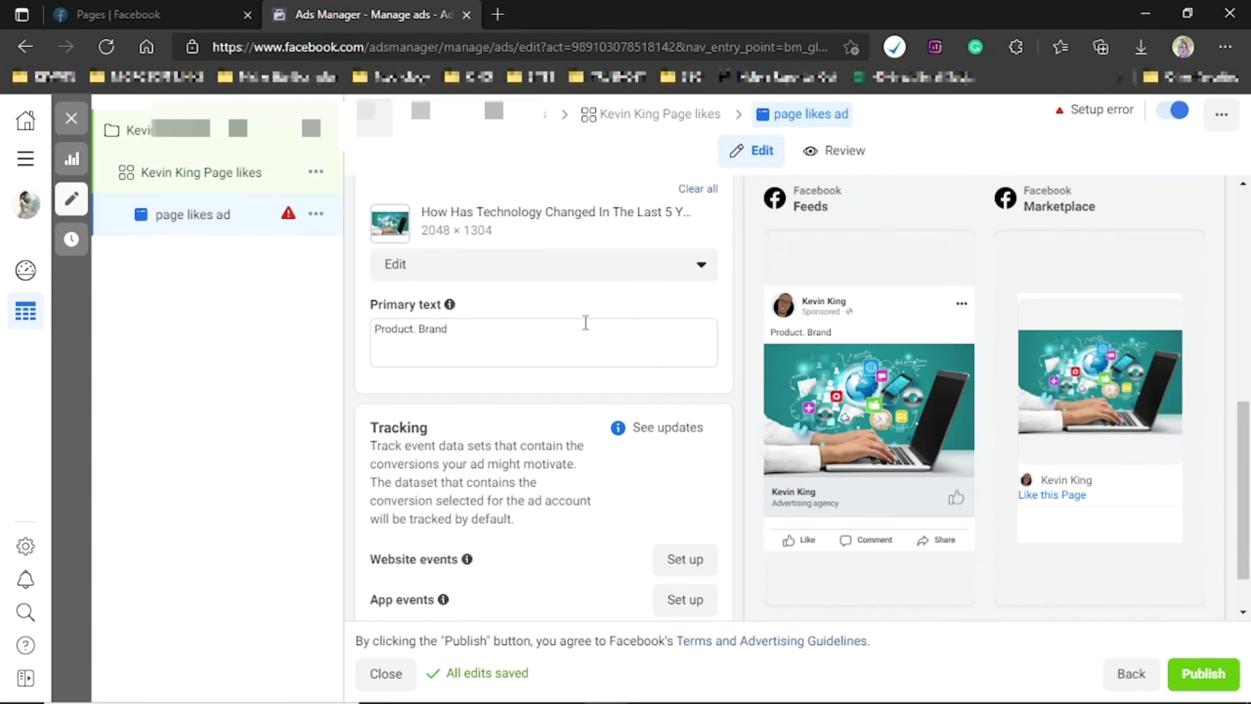
Replace the ad's primary text with an AIDA outline explaining Attention, Interest, Desire and Action in separate paragraphs
click(586, 323)
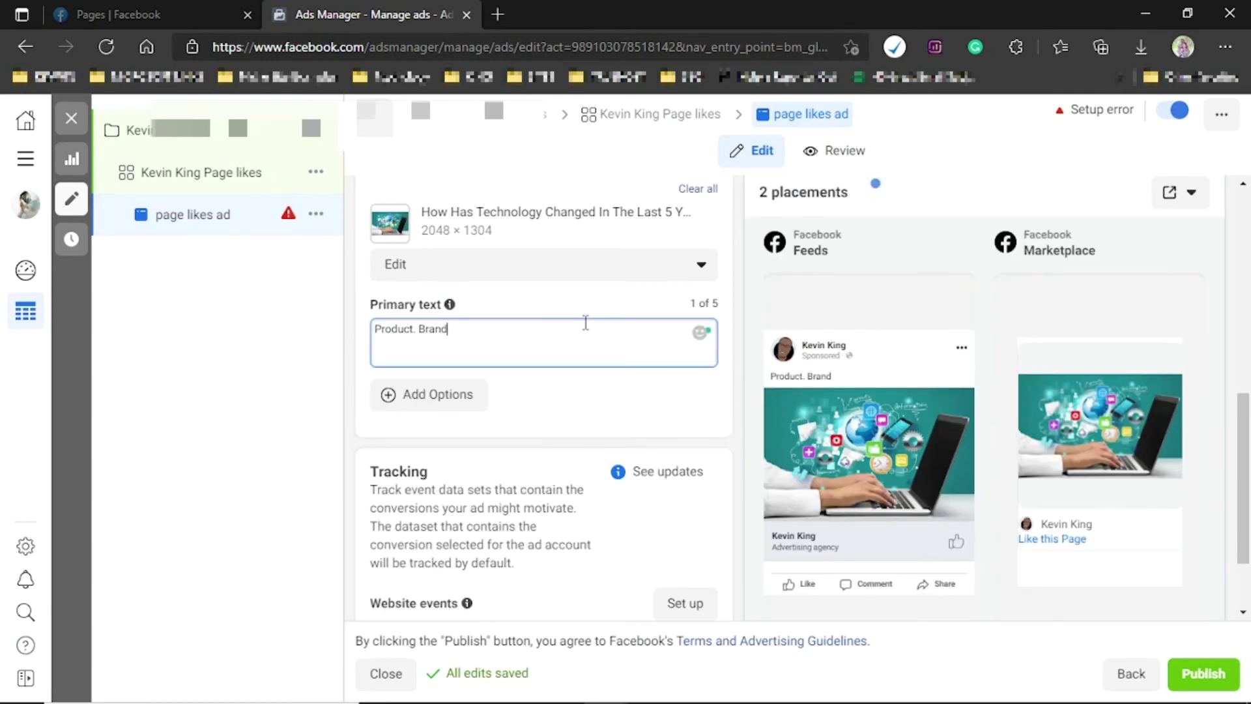
key(BackSpace)
key(BackSpace)
key(BackSpace)
key(BackSpace)
key(BackSpace)
key(BackSpace)
key(BackSpace)
key(BackSpace)
key(BackSpace)
key(BackSpace)
key(BackSpace)
key(BackSpace)
key(BackSpace)
key(BackSpace)
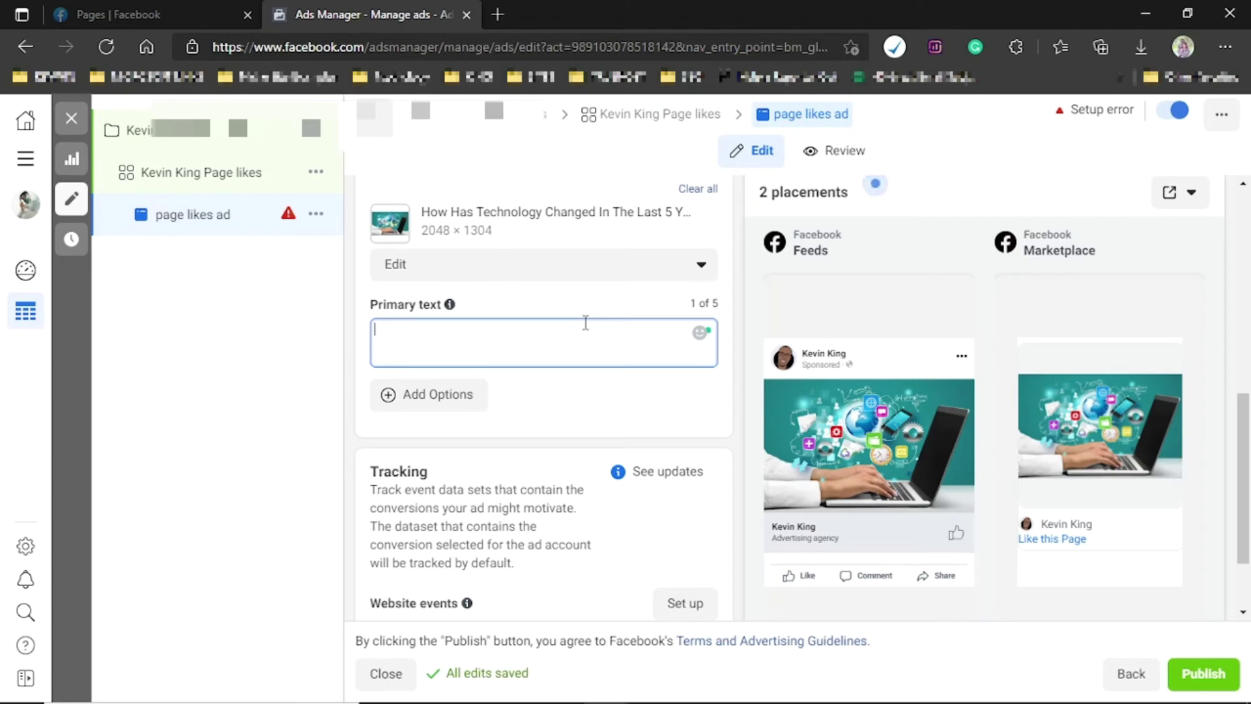
text(AIDA -)
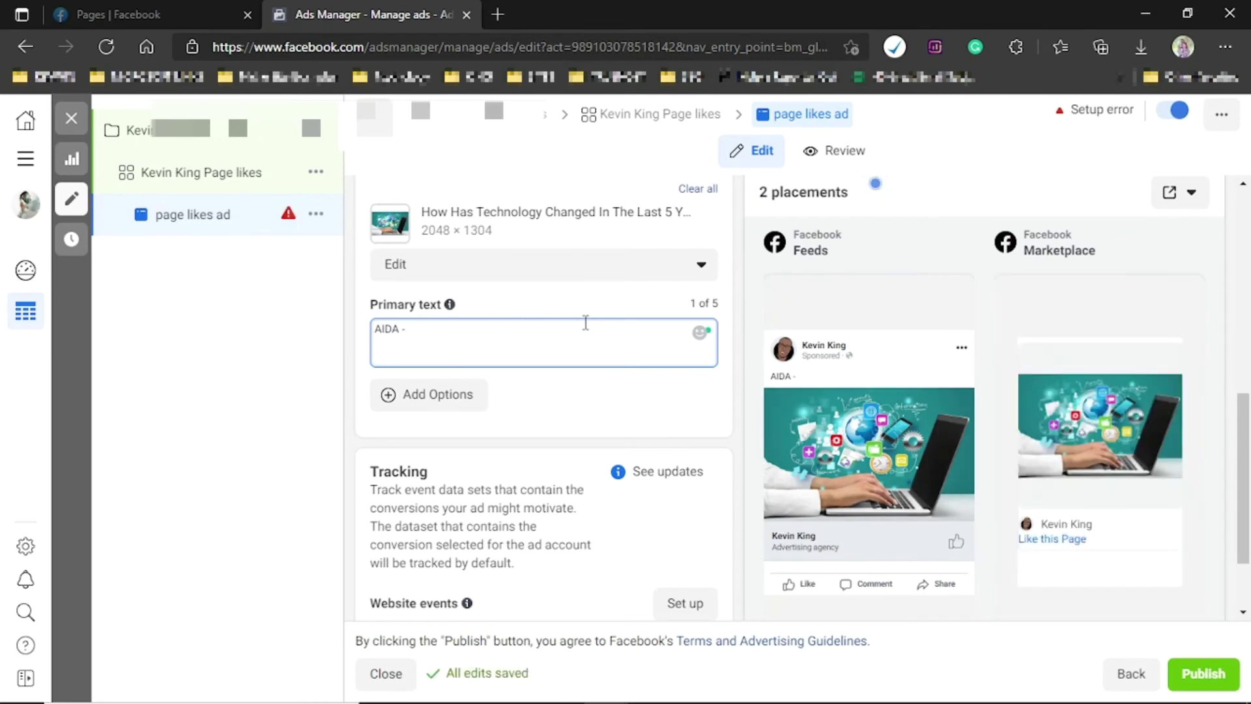
text(a). Attention -  Make sure that your headline is compelling or attention-grabbing to make what you're offering clear.  b). Interest-  This will depend on the target audience and their interests so it's important to know who they are before creating an ad for them specifically which brings us back full circle to Facebook ads targeting!  c). Desire - You should offer rewards such as discounts with limited time offers in order to show people how much they might lose if they don't take action now because of it being a limited time offer. For example: "Only three days left until our sale ends!"  d) Action- Be sure that there is a call to action in your advertisement. The copy should tell people what they need to do and you may want it bolded or highlighted if possible so that people can easily see how important the directions are)
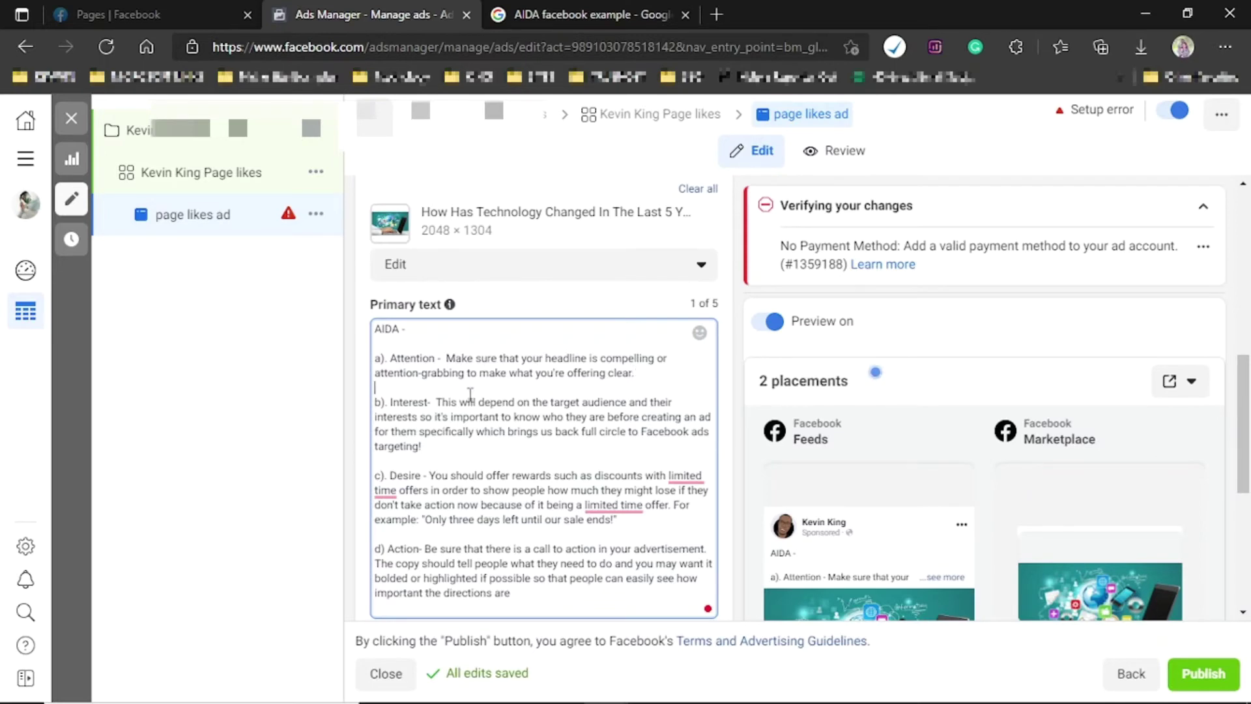
Replace the whole primary text with the paragraphs "Hey, are you an chelsea fan?" and "We have an offer for you."
key(ctrl+a)
key(BackSpace)
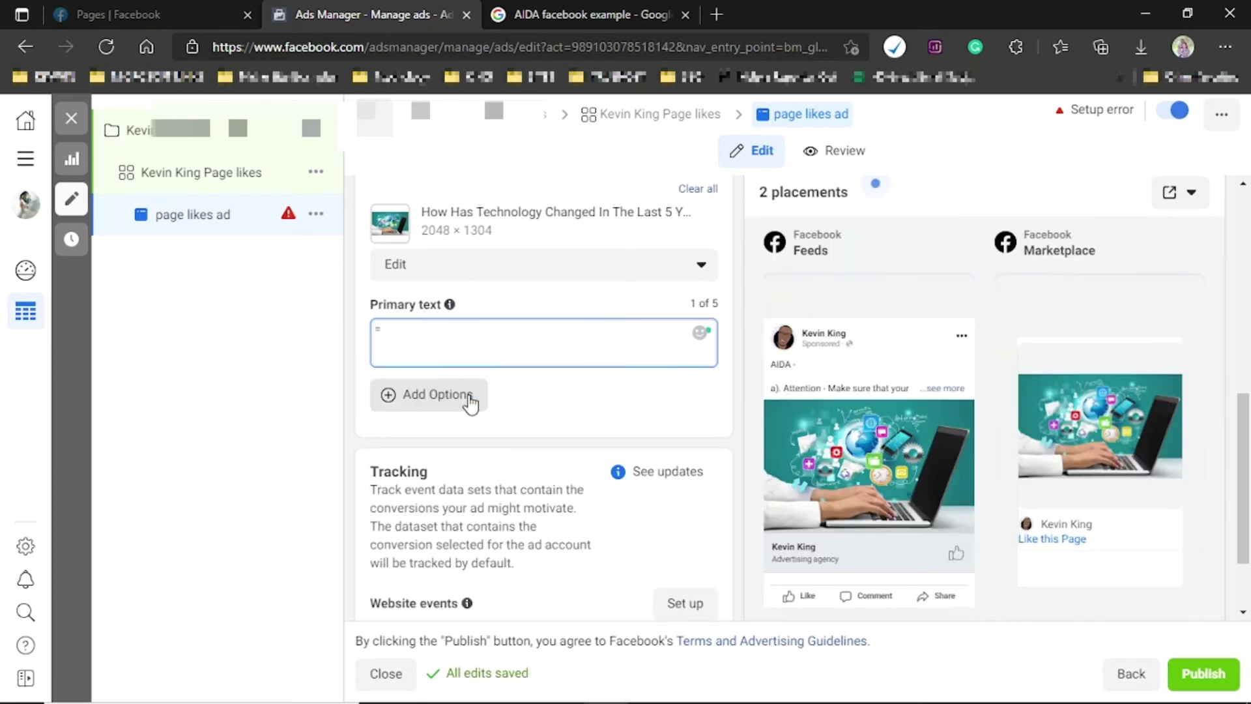
text(Hey, are you an)
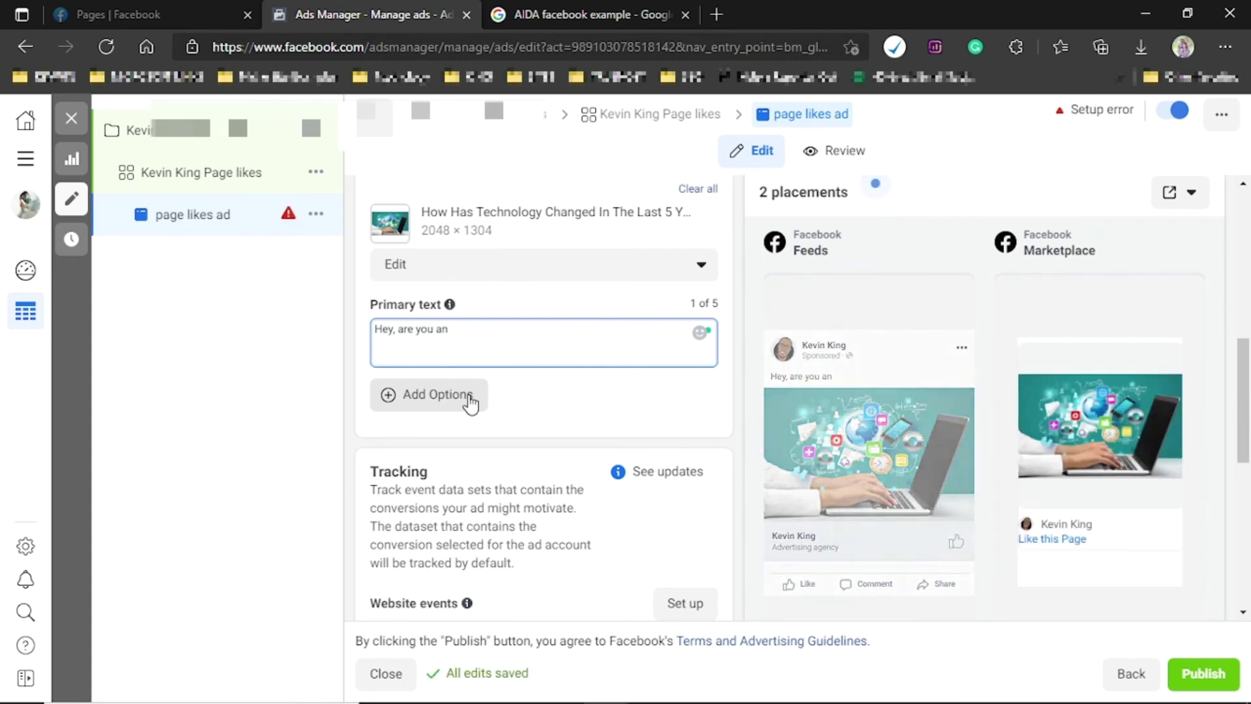
text( chelsea fan?)
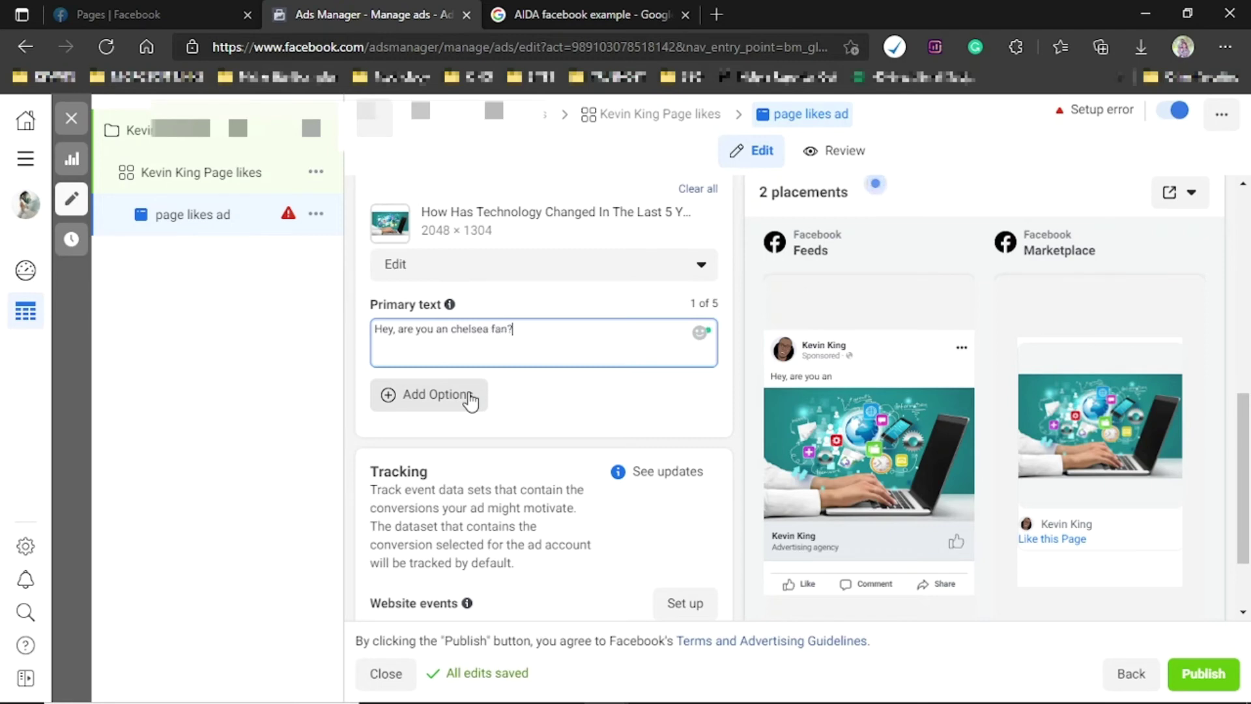
key(Return)
key(Return)
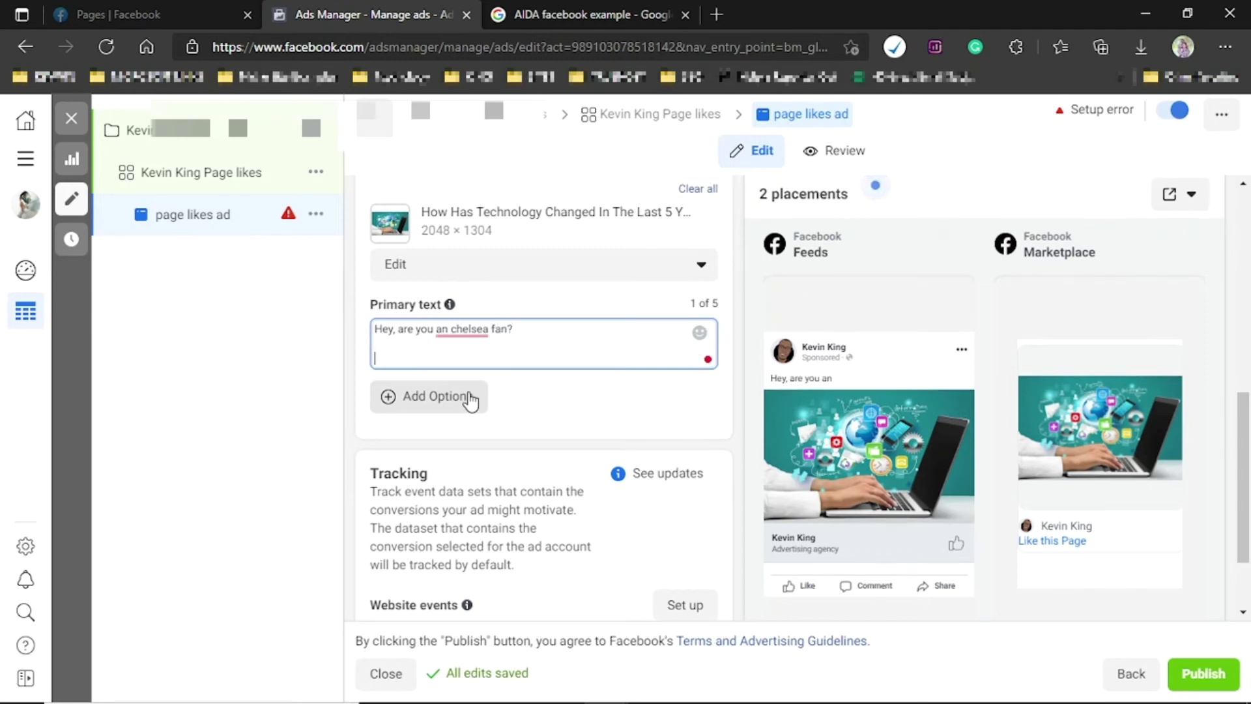
text(We have an o)
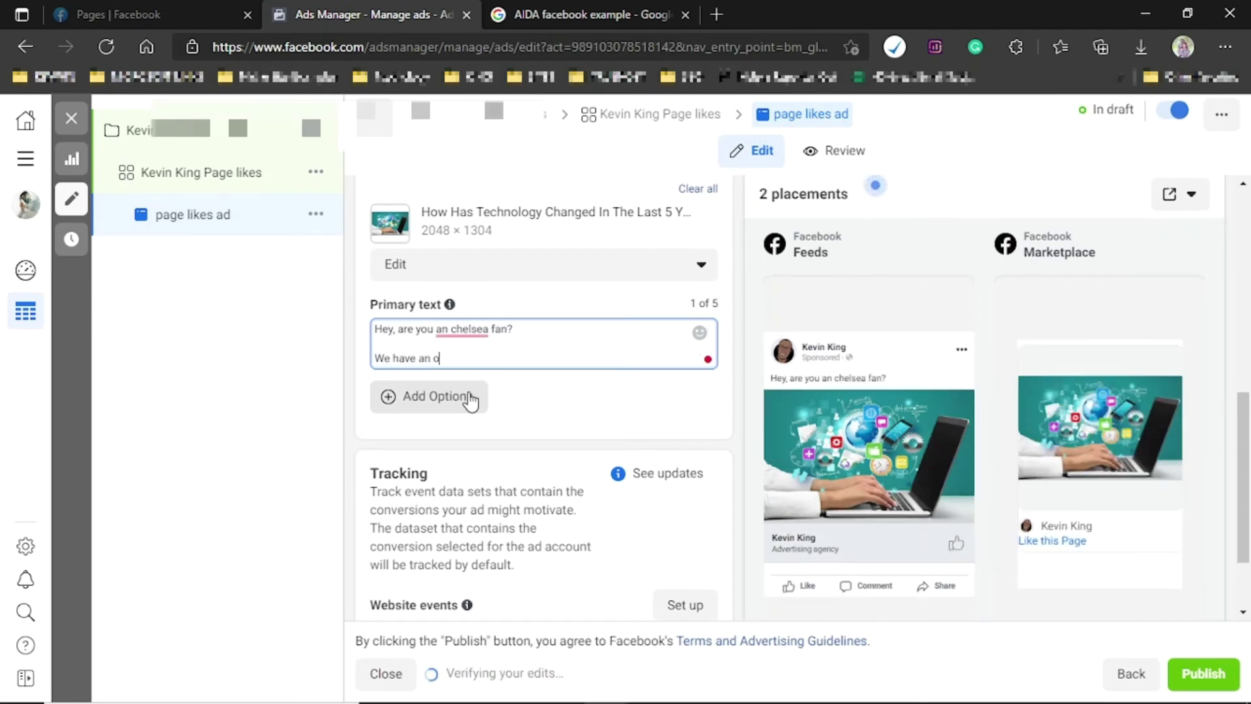
text(ffer for you.)
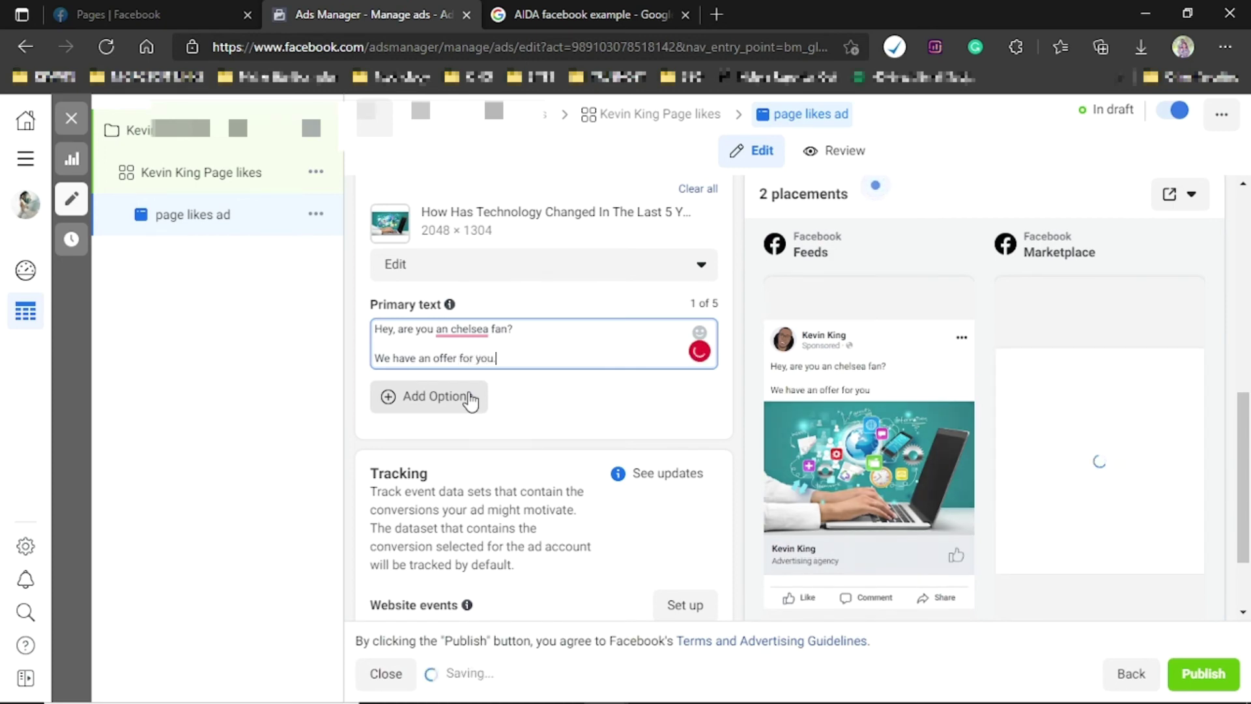
Add a third paragraph reading "Get a jersey now" to the ad's primary text
key(Return)
key(Return)
text(Gte a je)
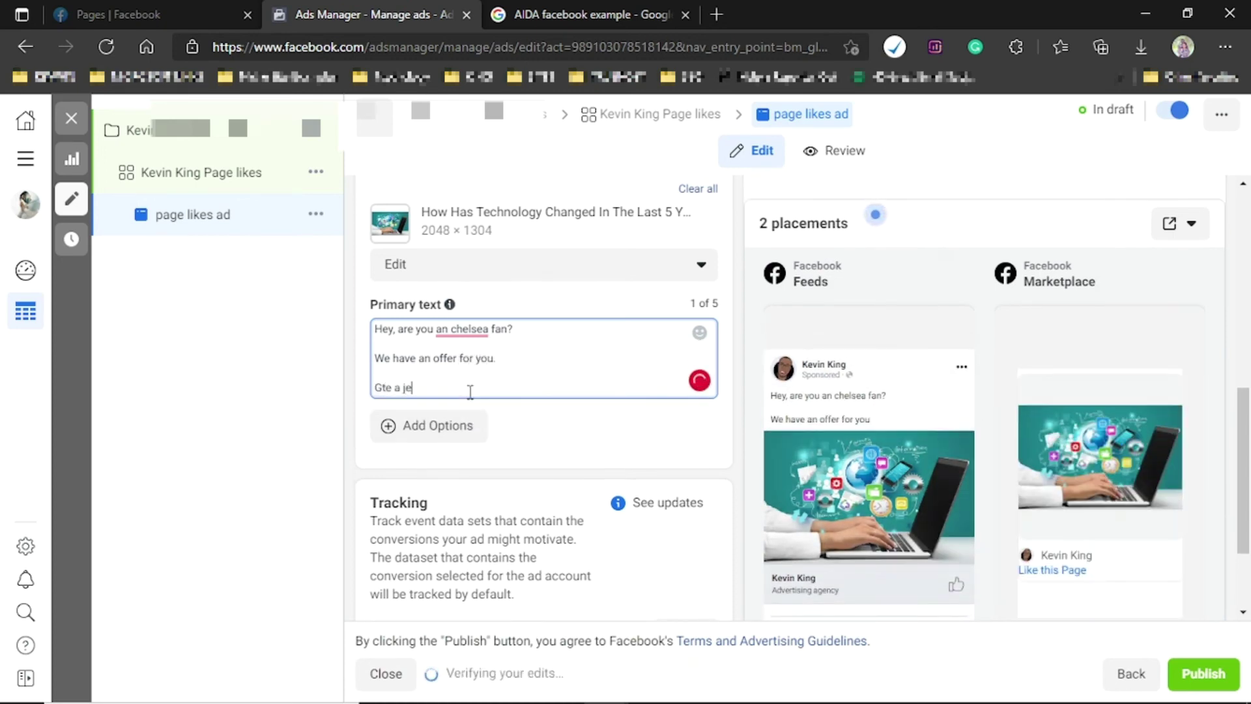
key(BackSpace)
key(BackSpace)
key(BackSpace)
key(BackSpace)
text(et )
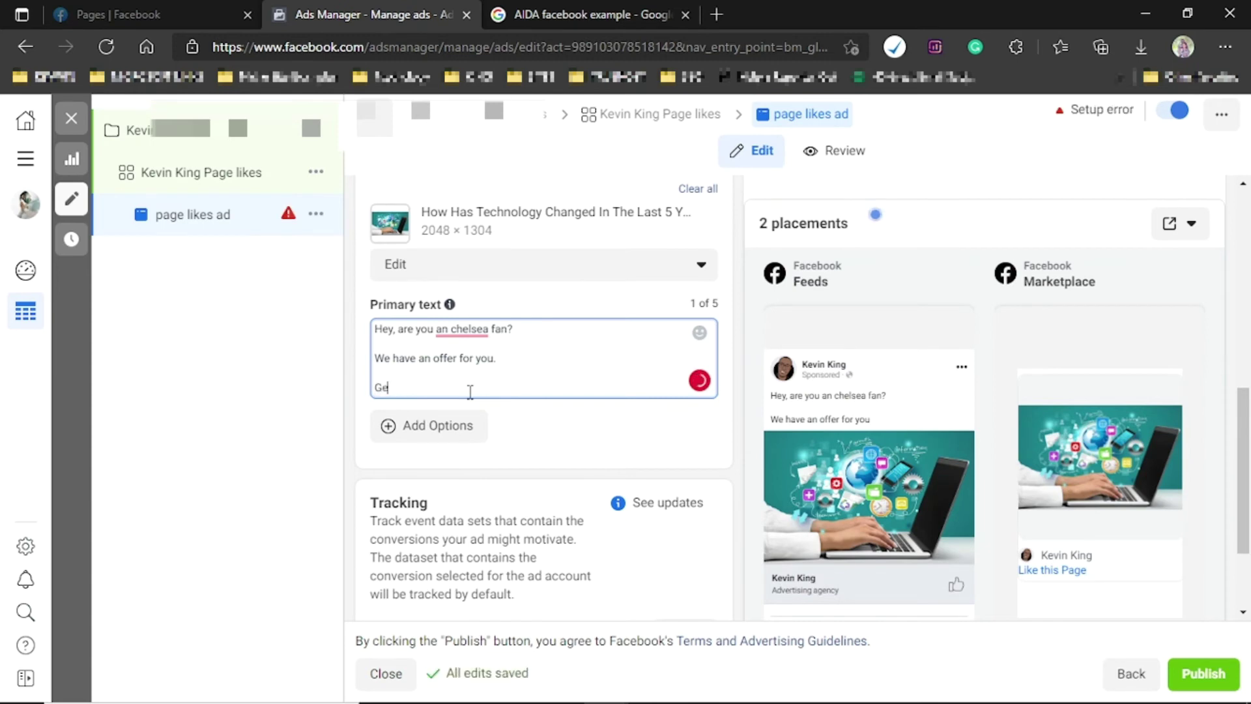
text(a jhe)
text(jers)
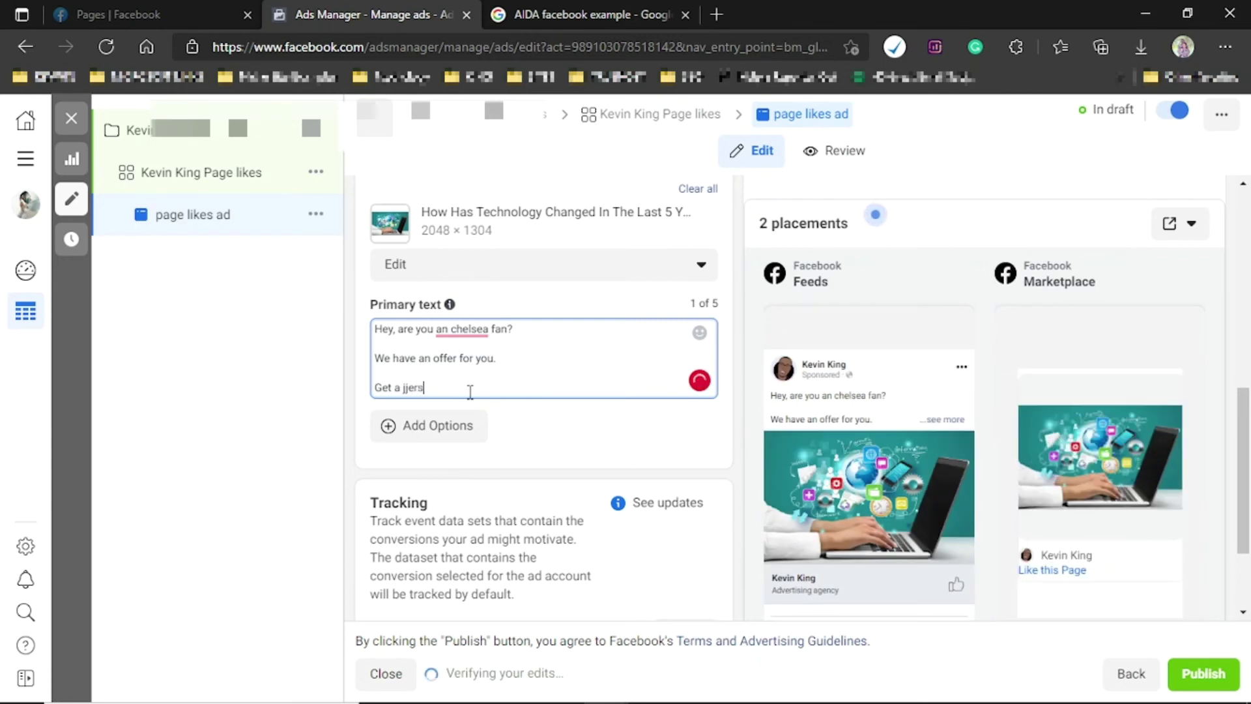
key(BackSpace)
key(BackSpace)
key(BackSpace)
key(BackSpace)
text(ersey)
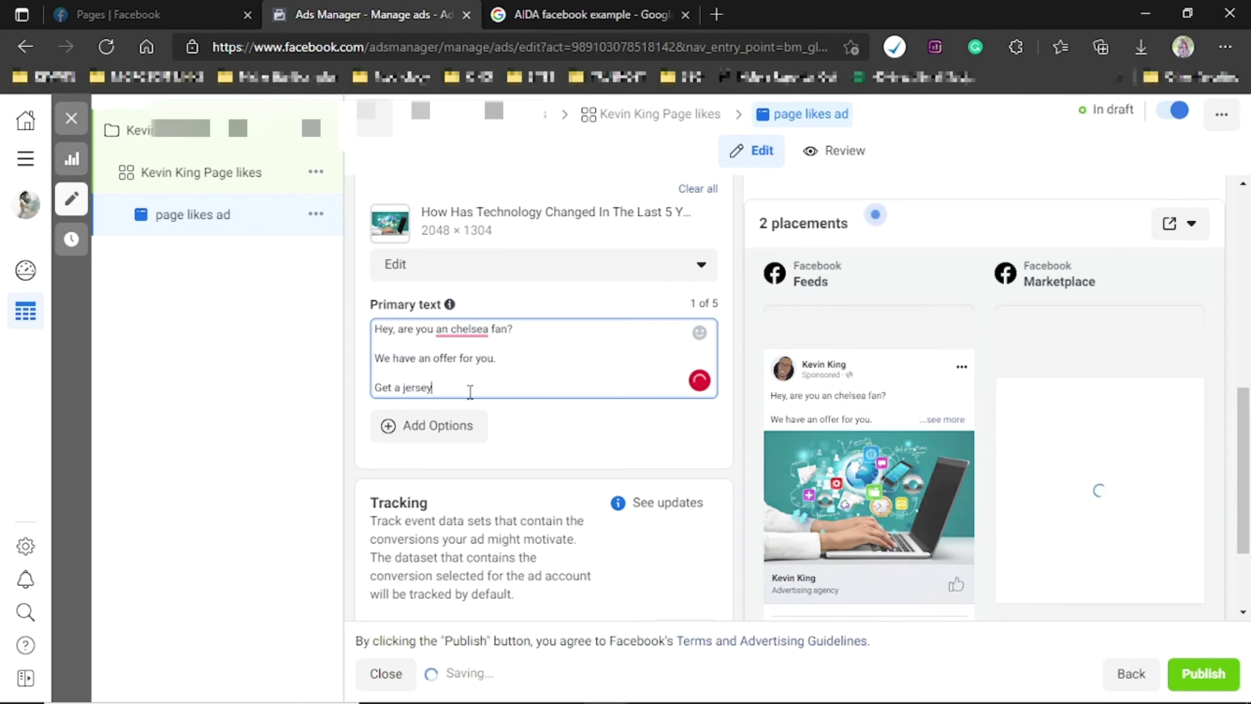
text( now)
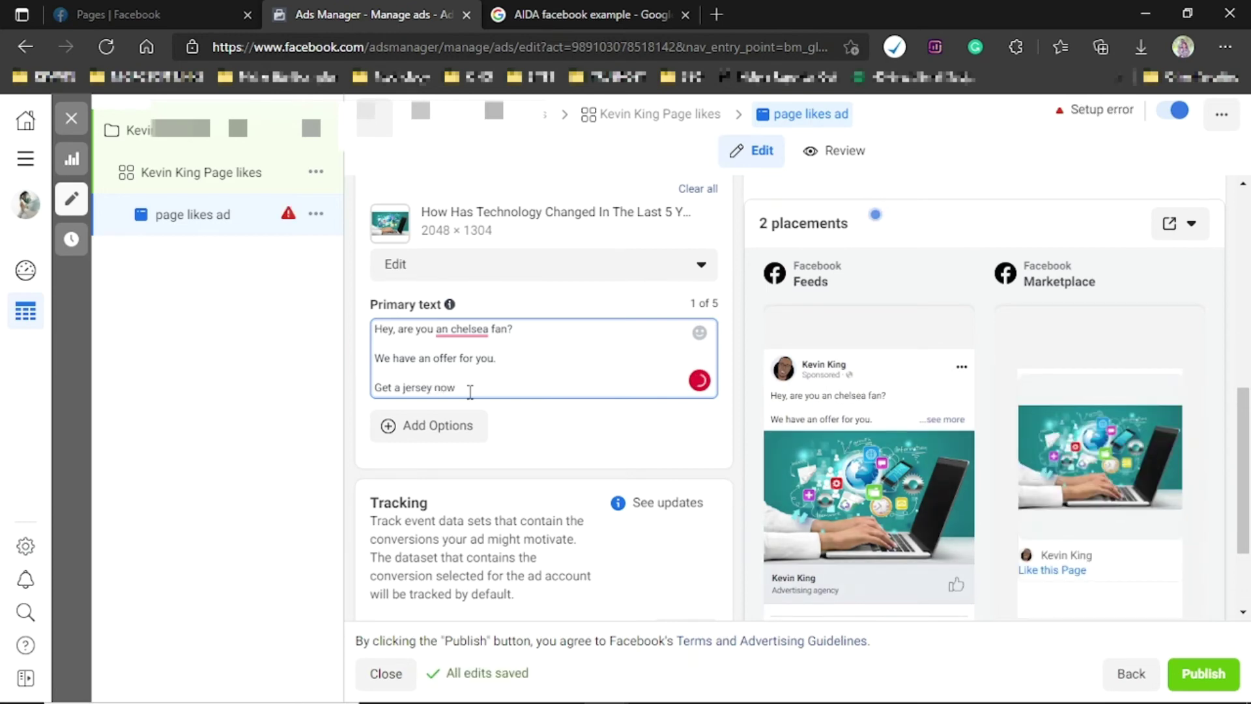
Extend the primary text's third paragraph to read "Get a jersey now, free for first 7 people who click the link below"
text( for free for f)
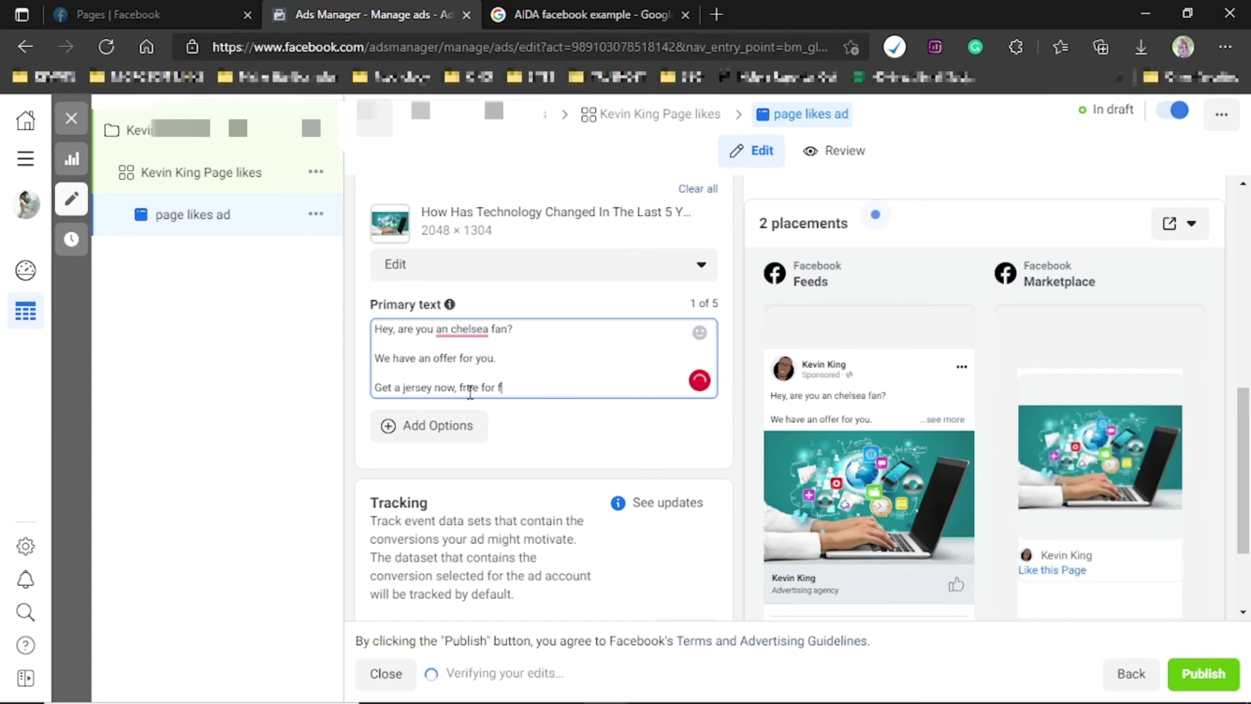
text(irst 7 peo)
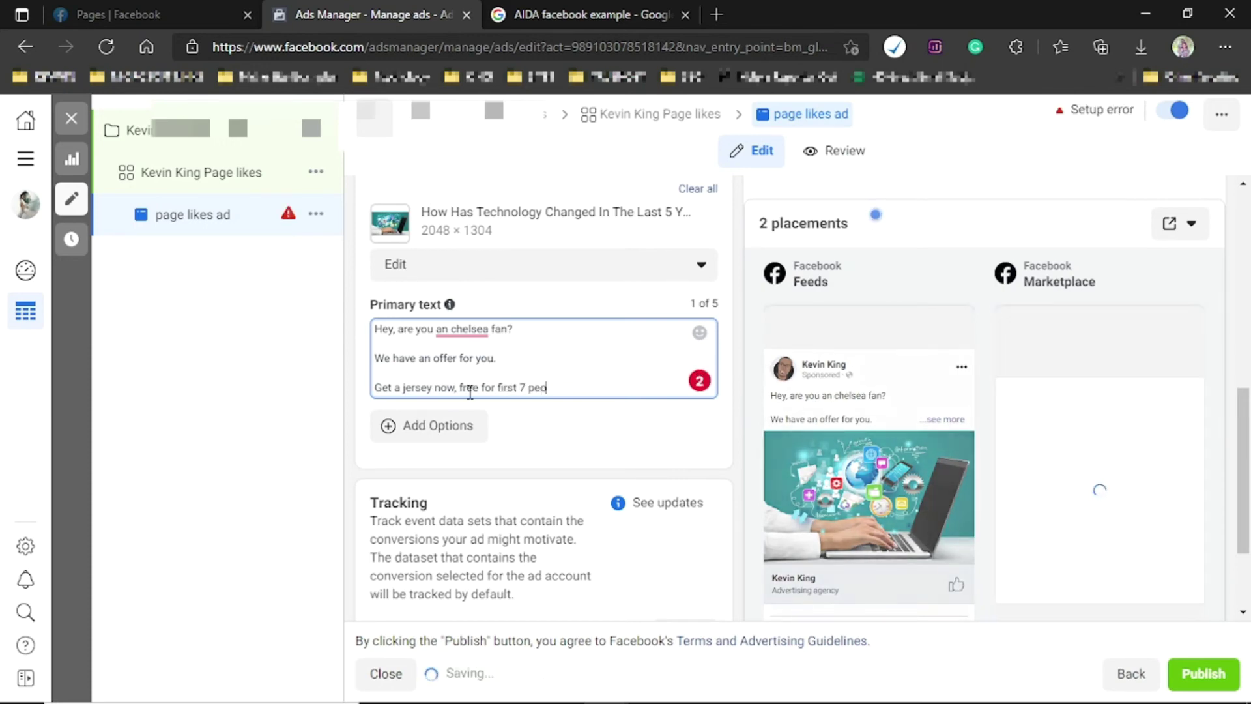
text(ple who tclick)
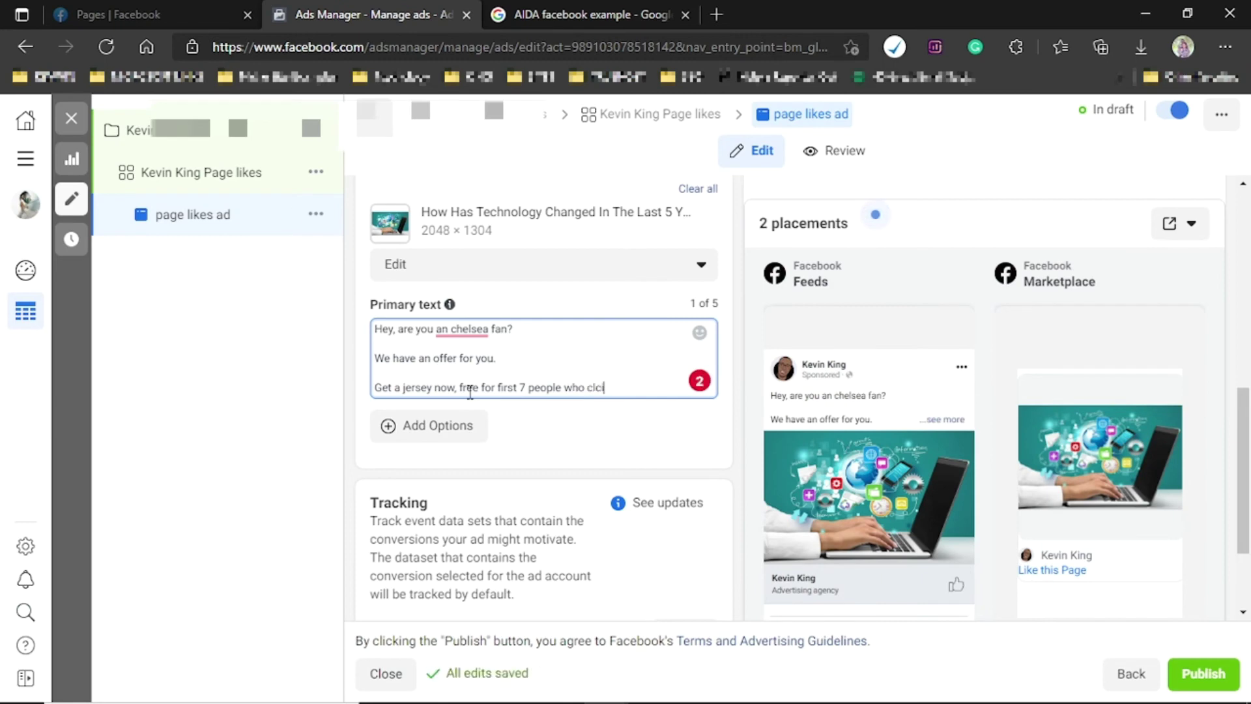
key(BackSpace)
key(BackSpace)
key(BackSpace)
key(BackSpace)
key(BackSpace)
key(BackSpace)
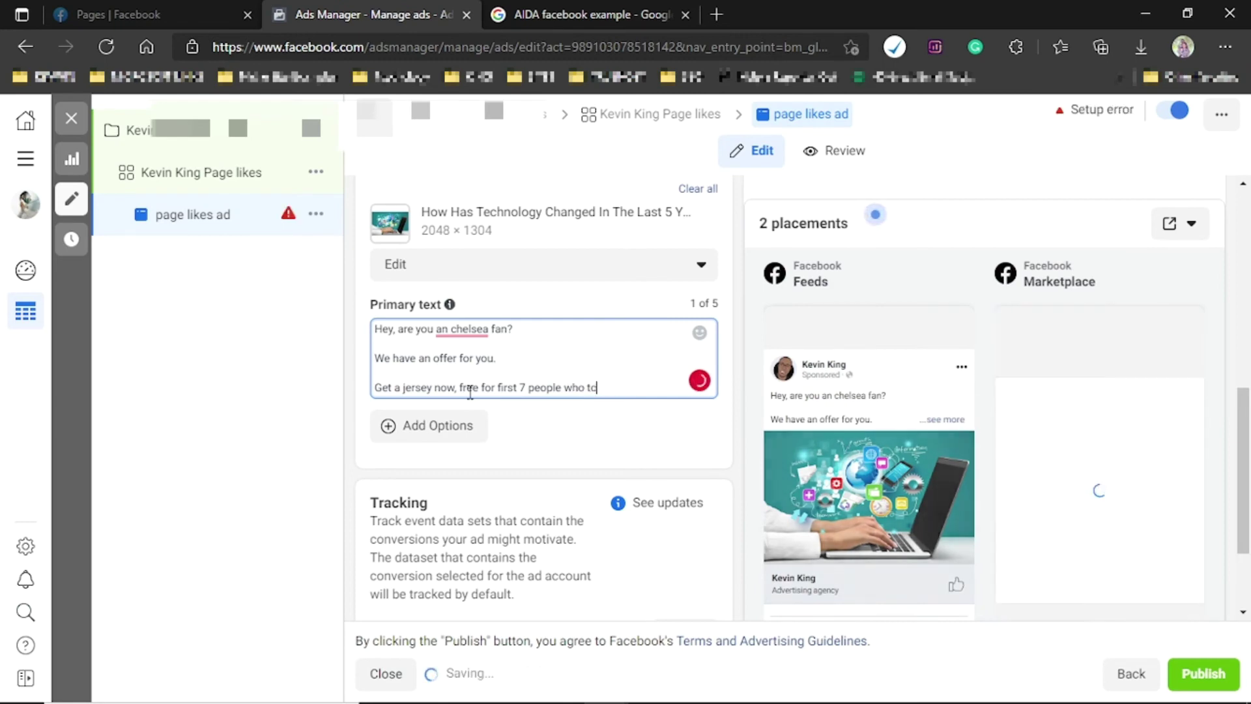
text(click t)
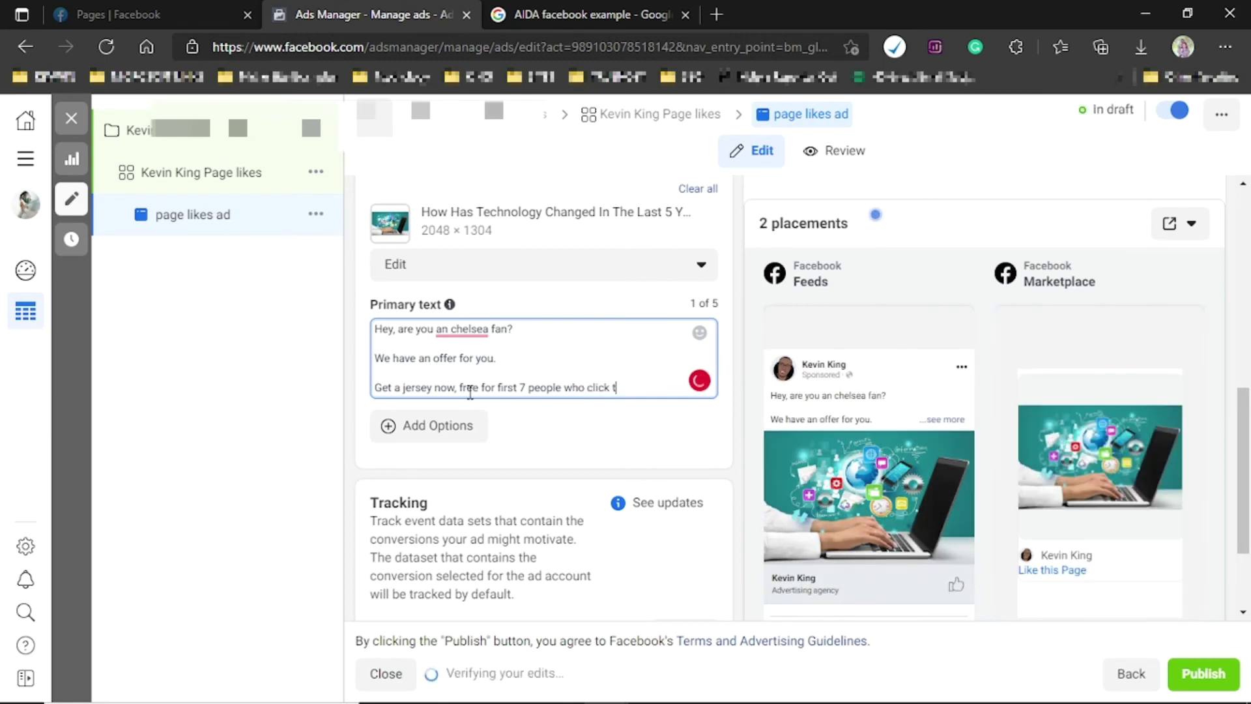
text(he link below)
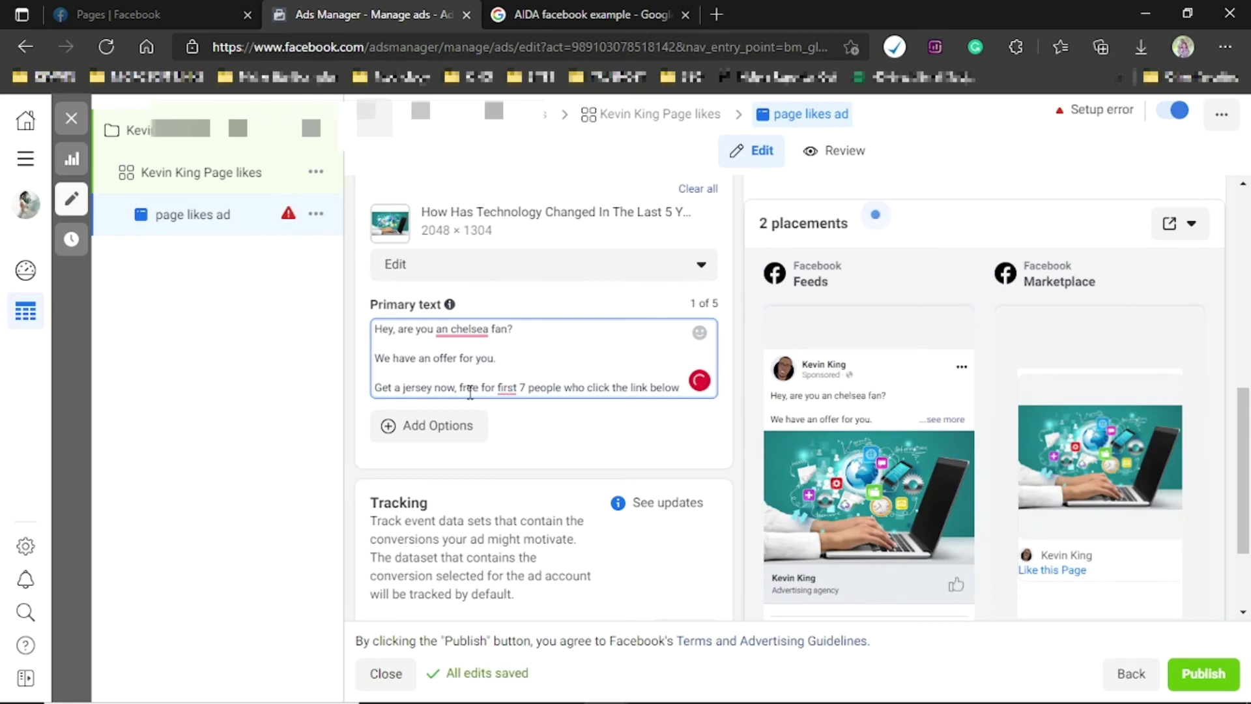
Accept the Grammarly corrections in the primary text: capitalise "Chelsea", change "an" to "a", and use "the first"
drag(1240, 432, 1249, 451)
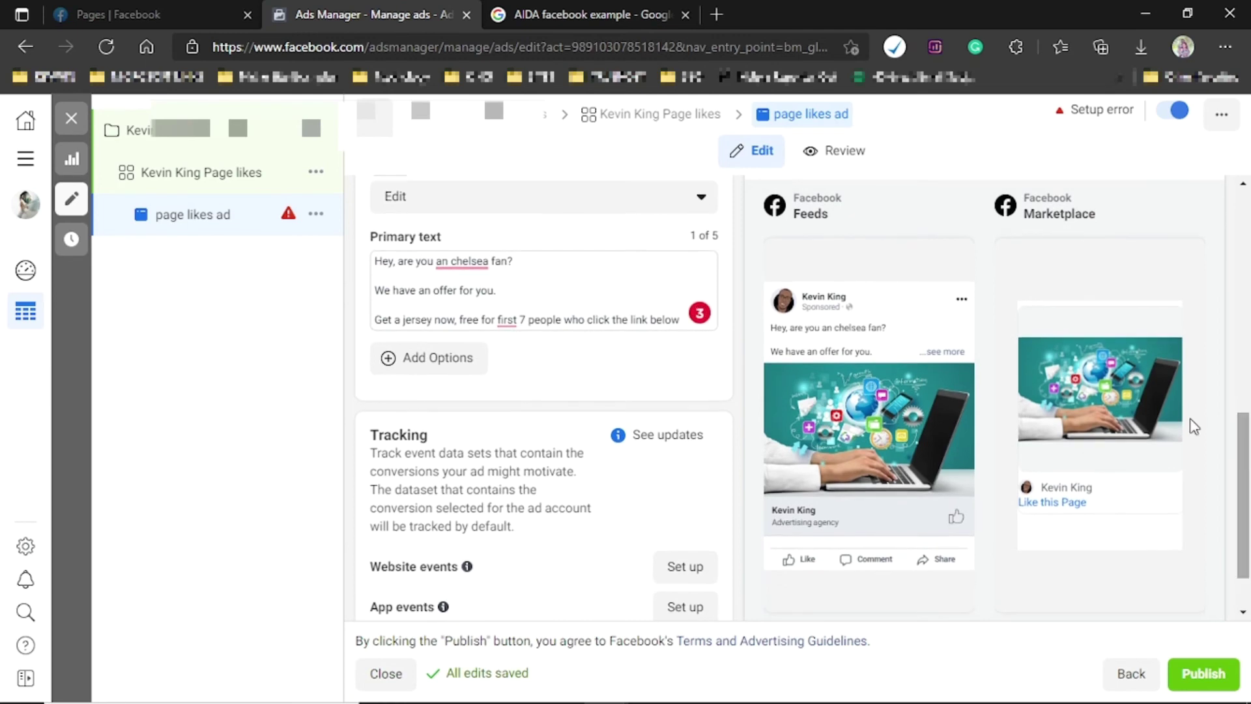
mouse_move(469, 261)
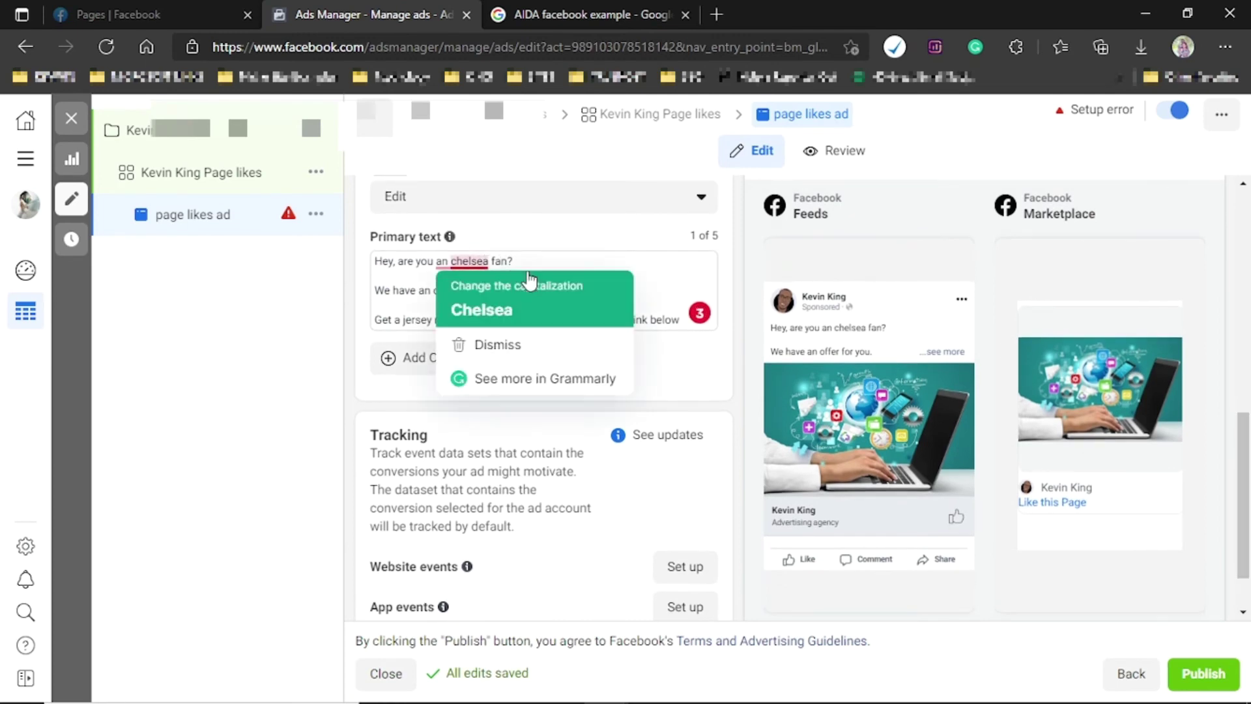
click(482, 309)
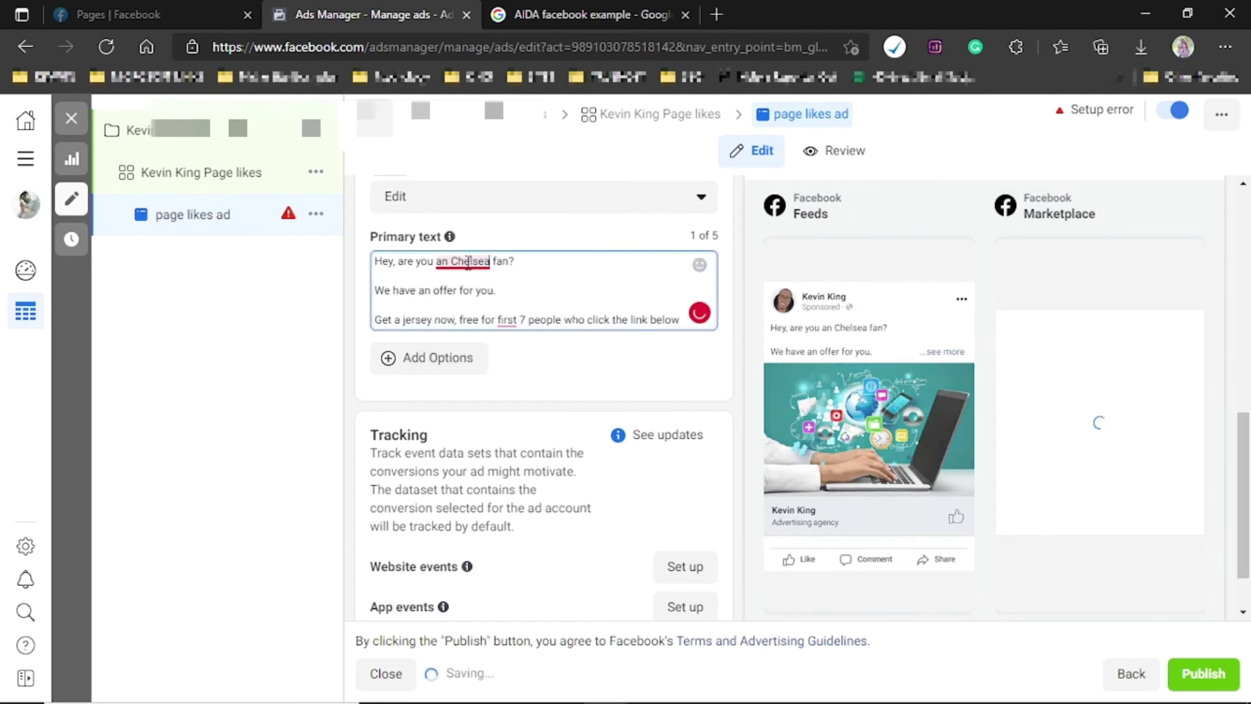
mouse_move(466, 261)
click(479, 303)
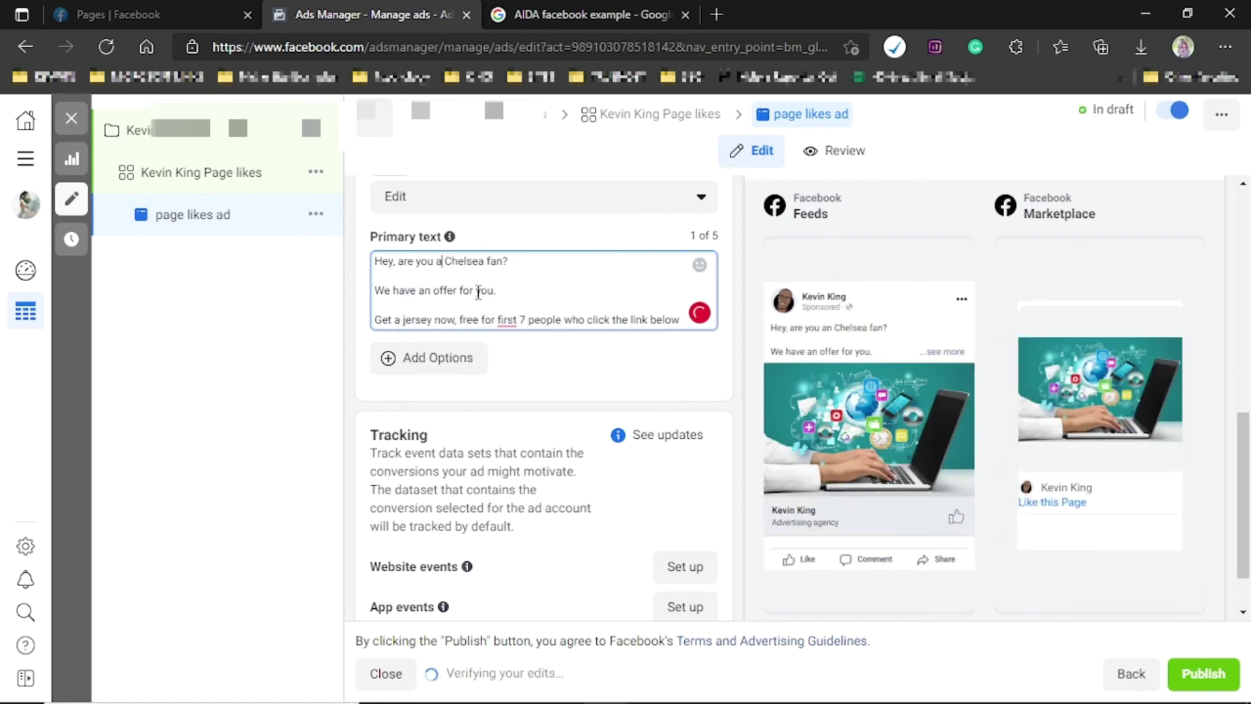
mouse_move(512, 321)
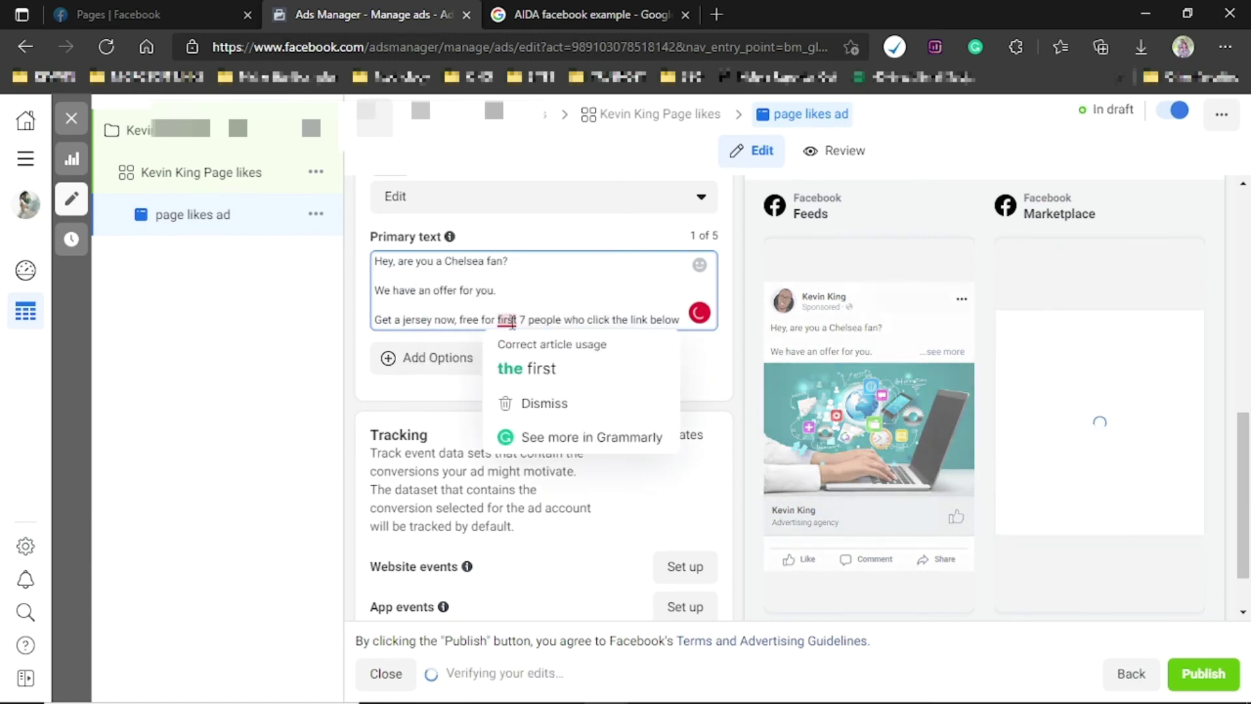
click(521, 368)
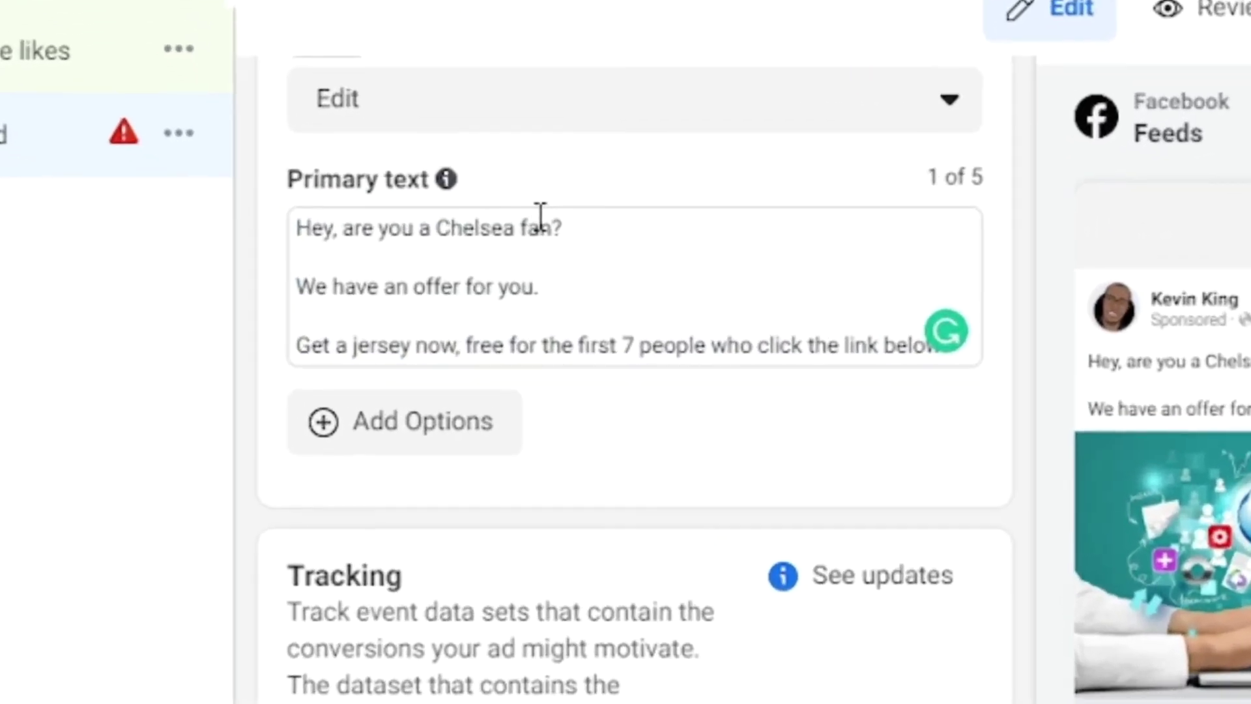
Review the primary text paragraph by paragraph, from the opening question through the offer to the call to click the link
drag(584, 243, 320, 229)
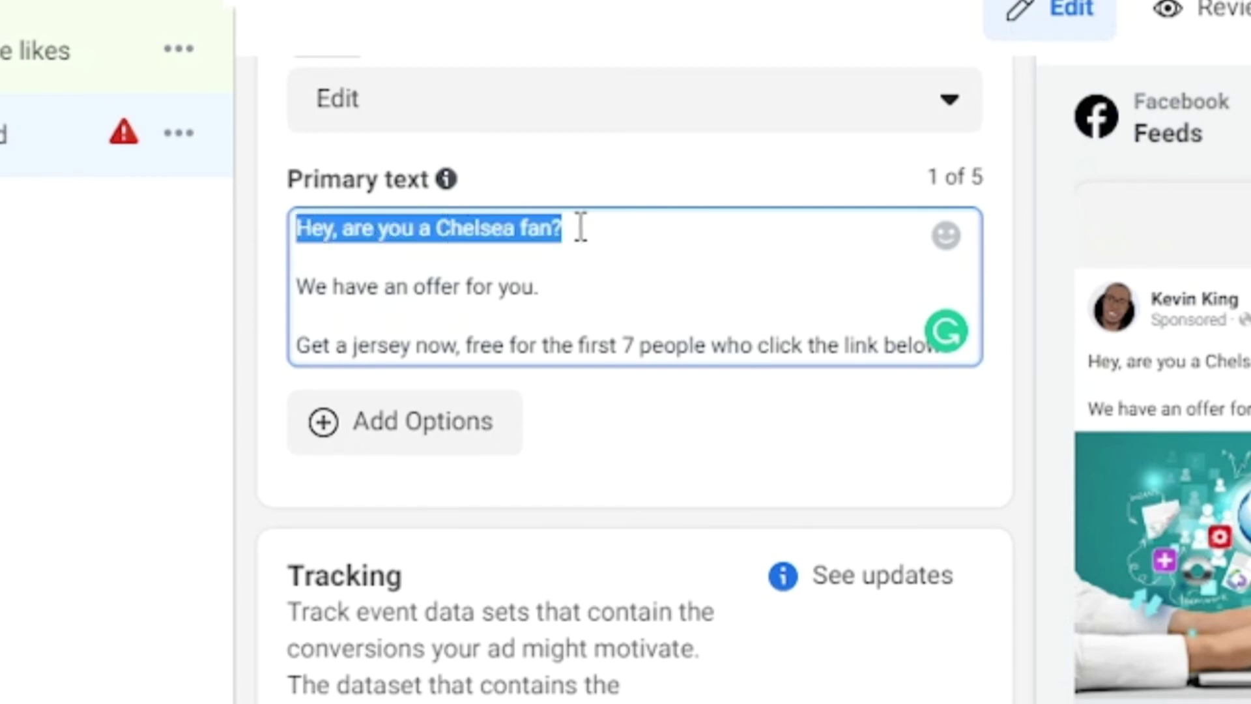
double_click(464, 232)
triple_click(464, 232)
click(499, 289)
drag(357, 301, 498, 287)
double_click(506, 287)
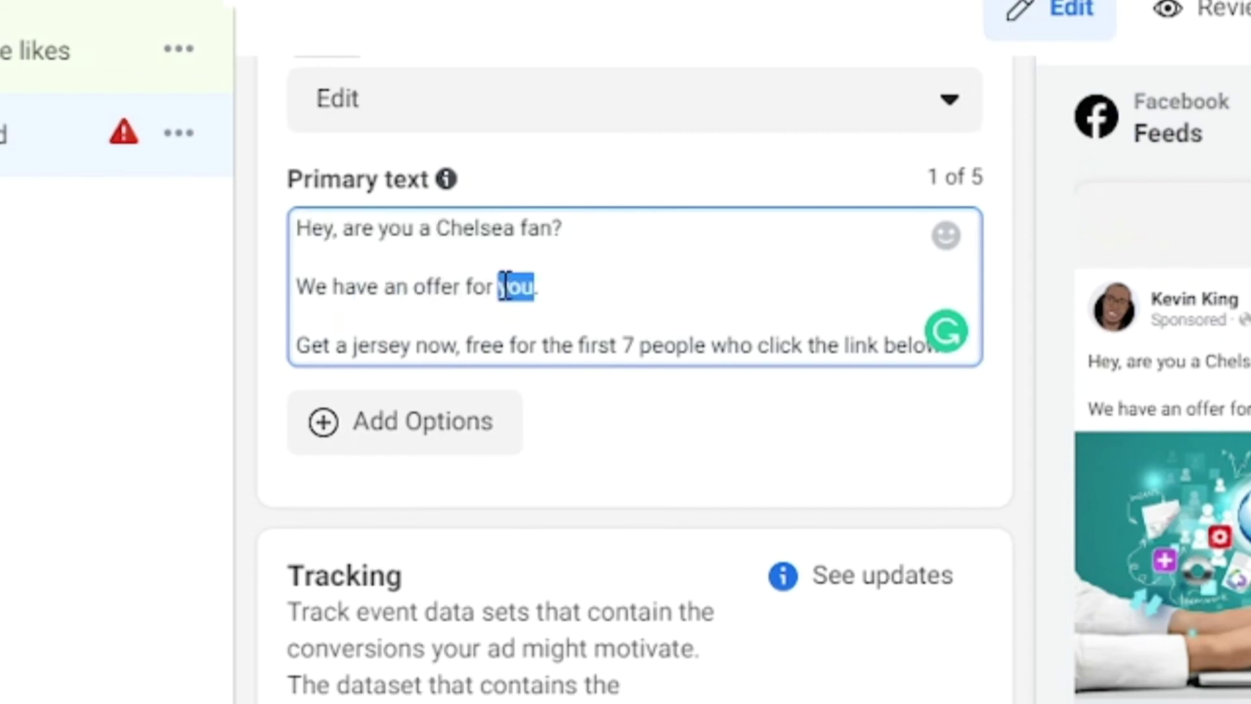
drag(349, 345, 714, 341)
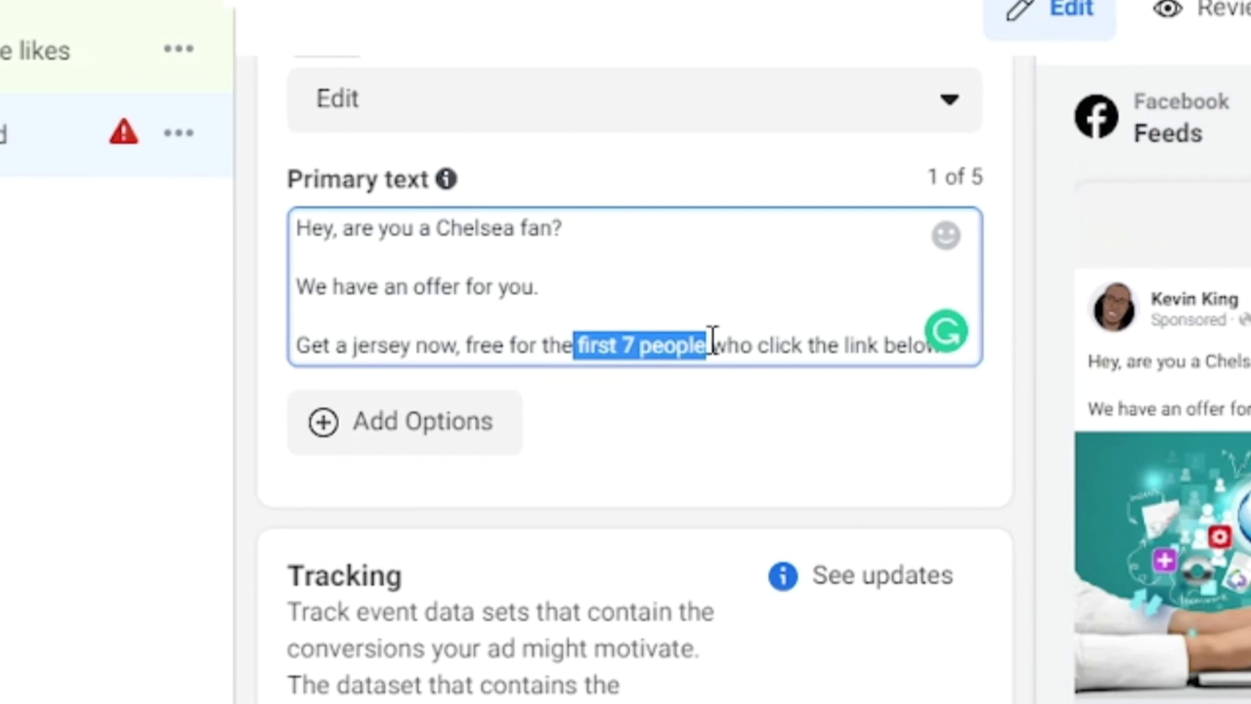
drag(760, 343, 913, 342)
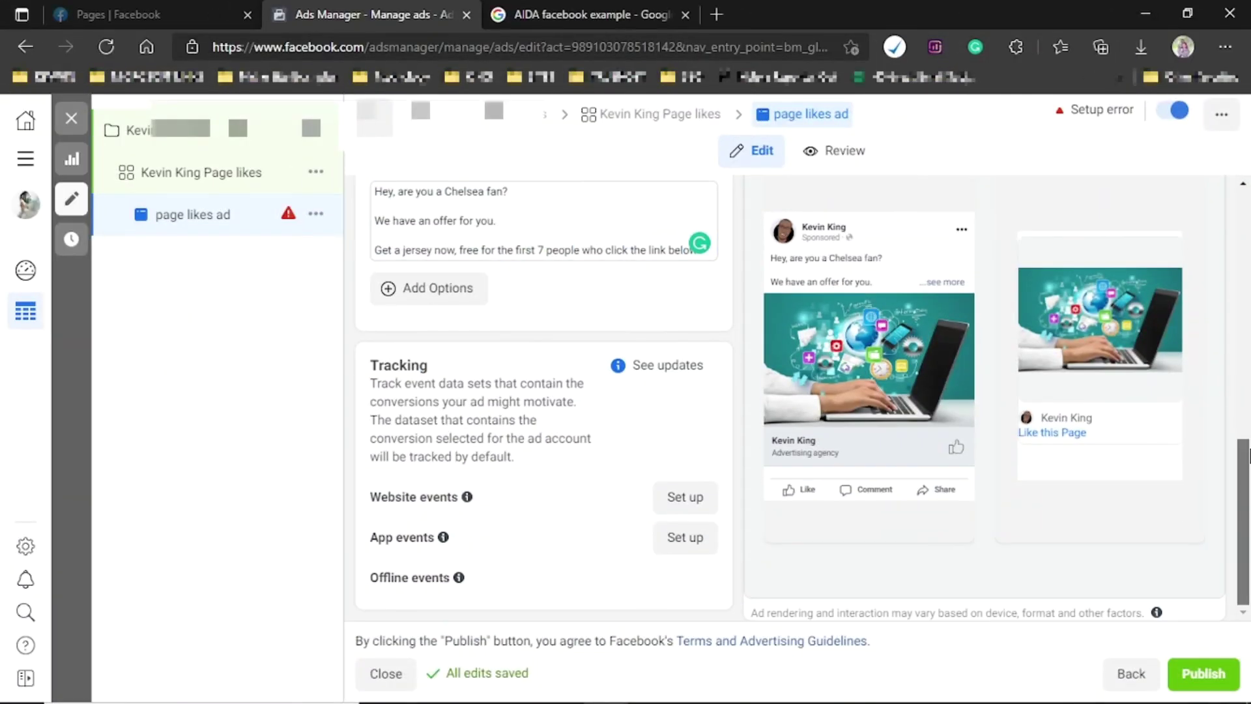
Look over the ad's tracking section, the options for sharing its previews and the hint beside the placements
drag(1250, 456, 1249, 410)
scroll(684, 517, down, 2)
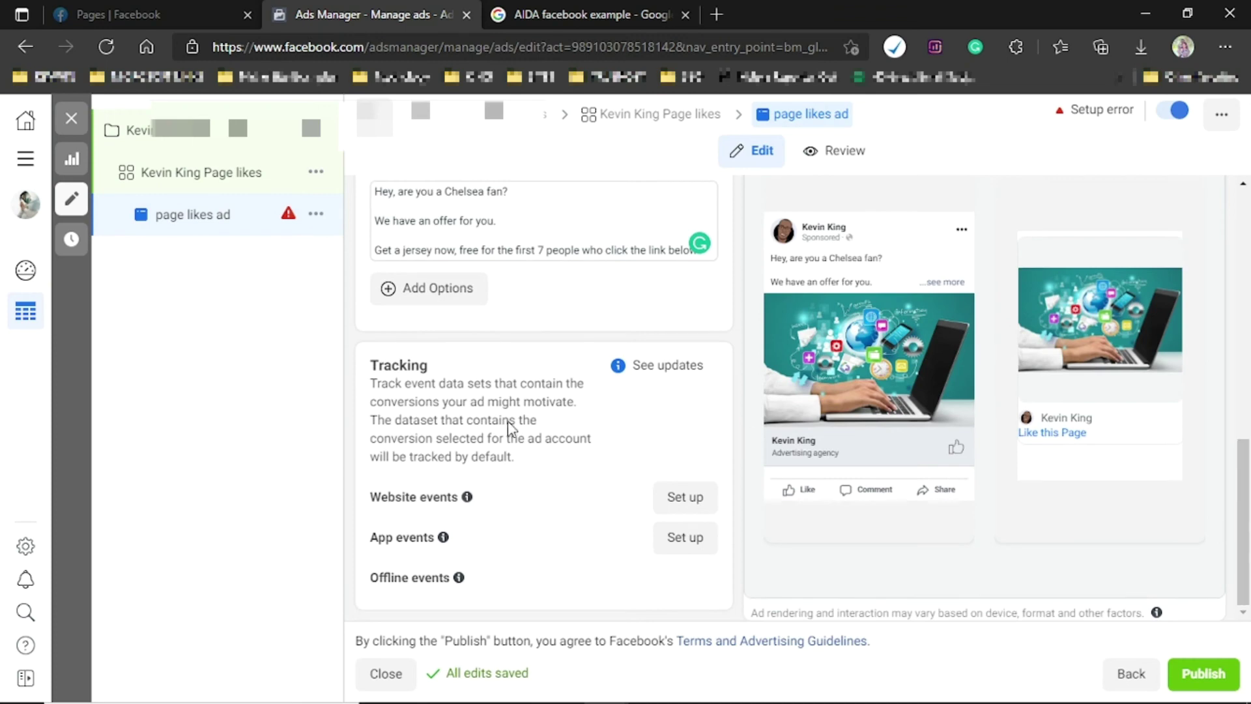
mouse_move(1248, 535)
mouse_down()
mouse_move(1249, 352)
mouse_move(1248, 547)
mouse_up()
drag(1248, 490, 1250, 402)
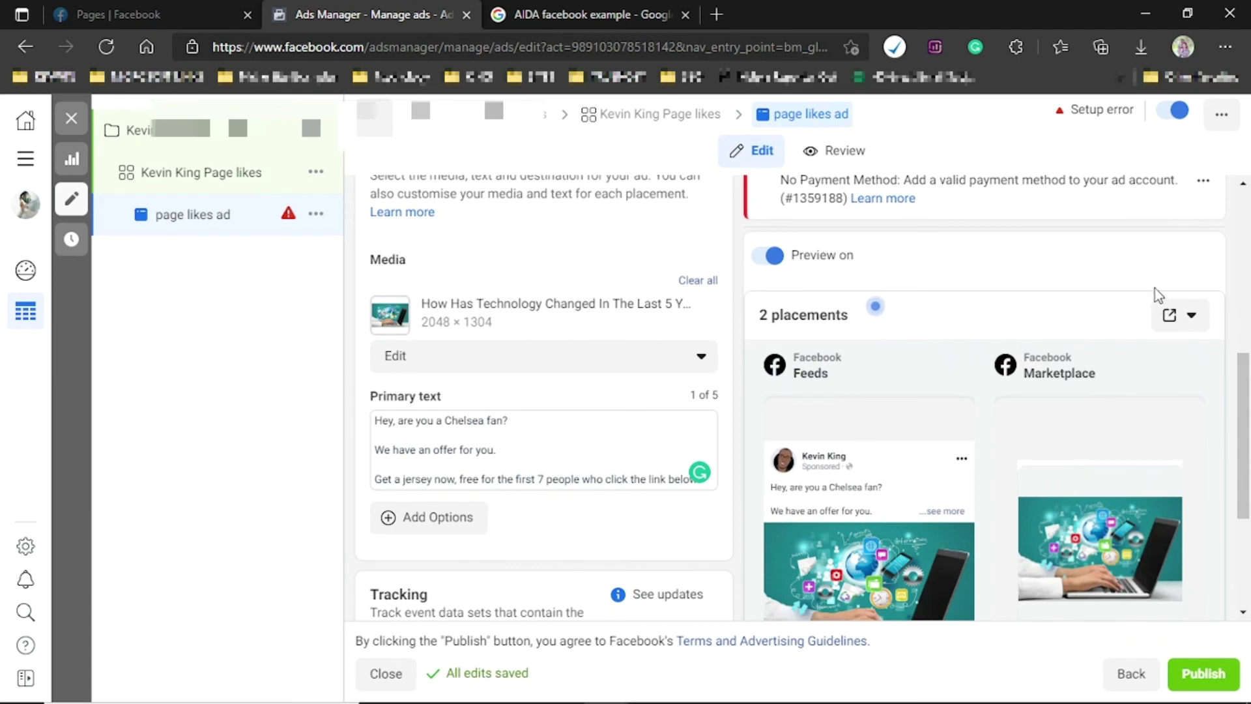
click(1176, 319)
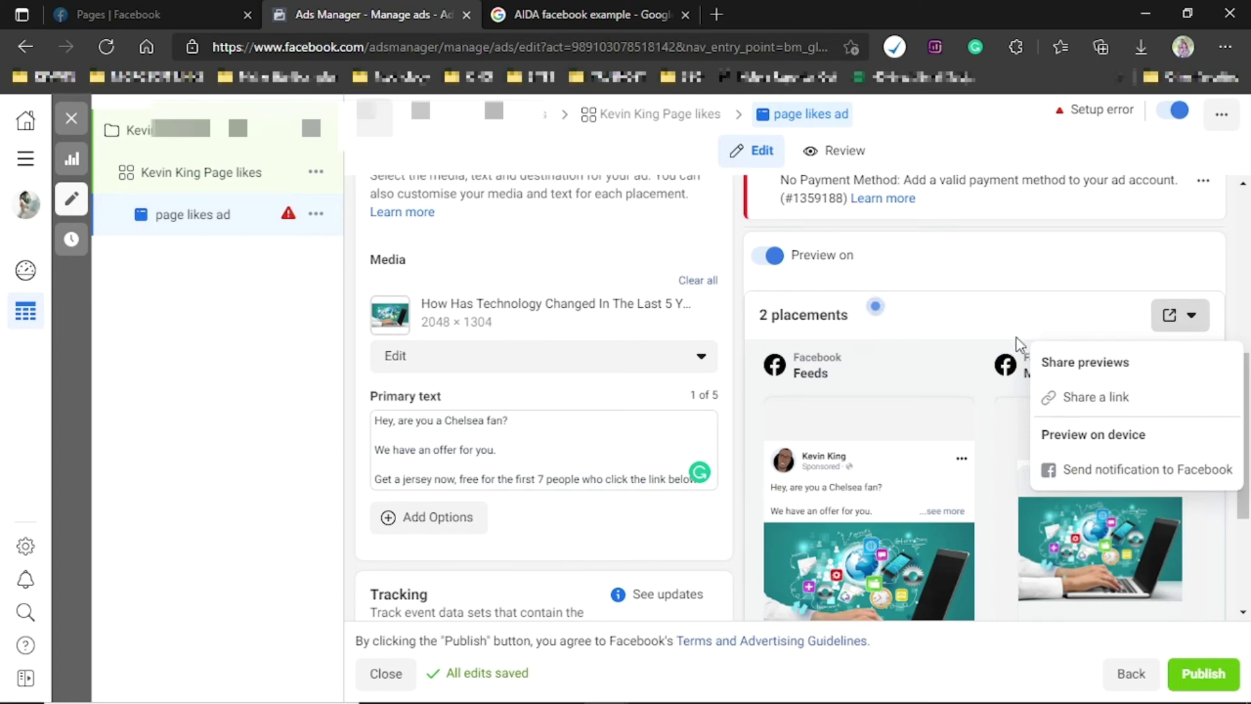
click(875, 306)
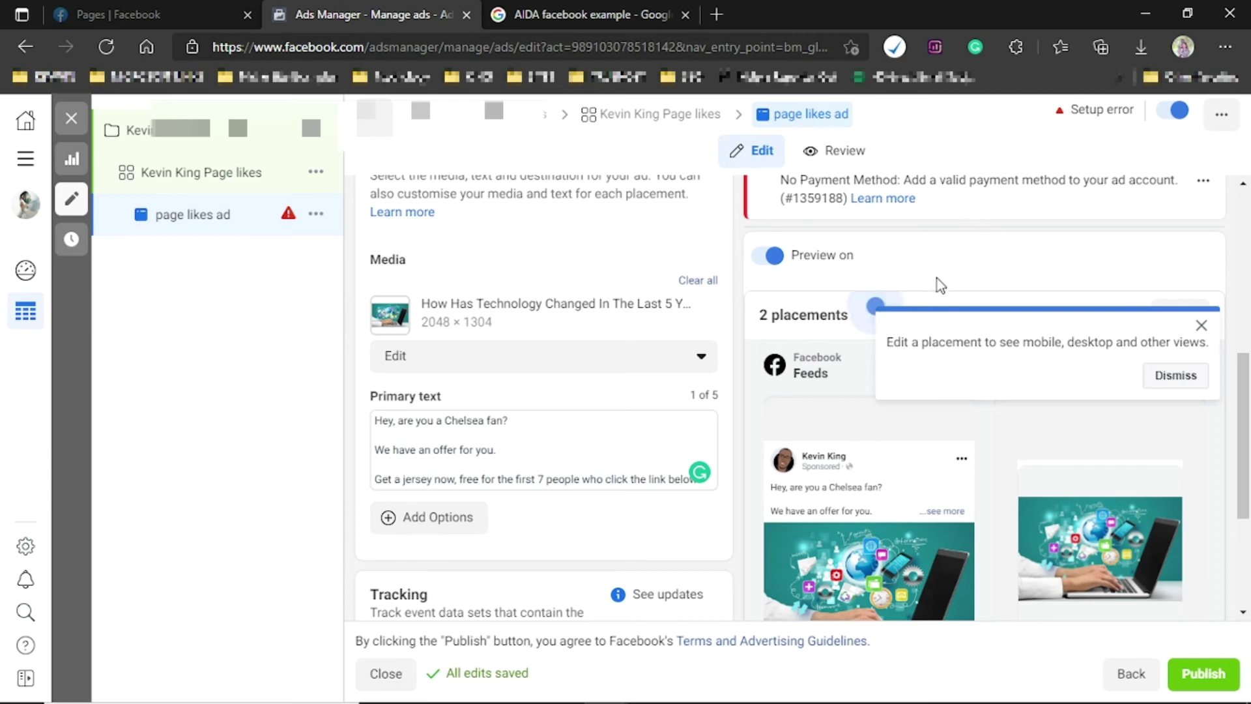
Expand the Facebook Feeds preview, reveal the full primary text in Mobile News Feed, and close the preview
scroll(935, 287, down, 3)
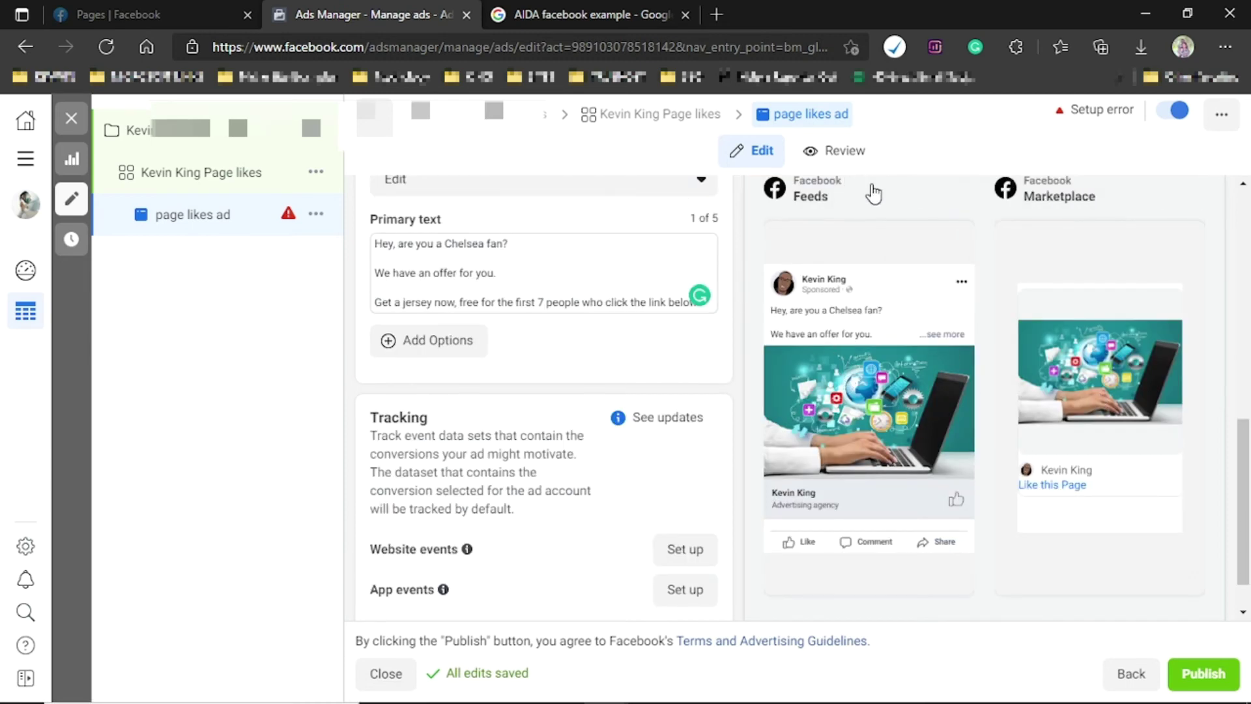
click(873, 190)
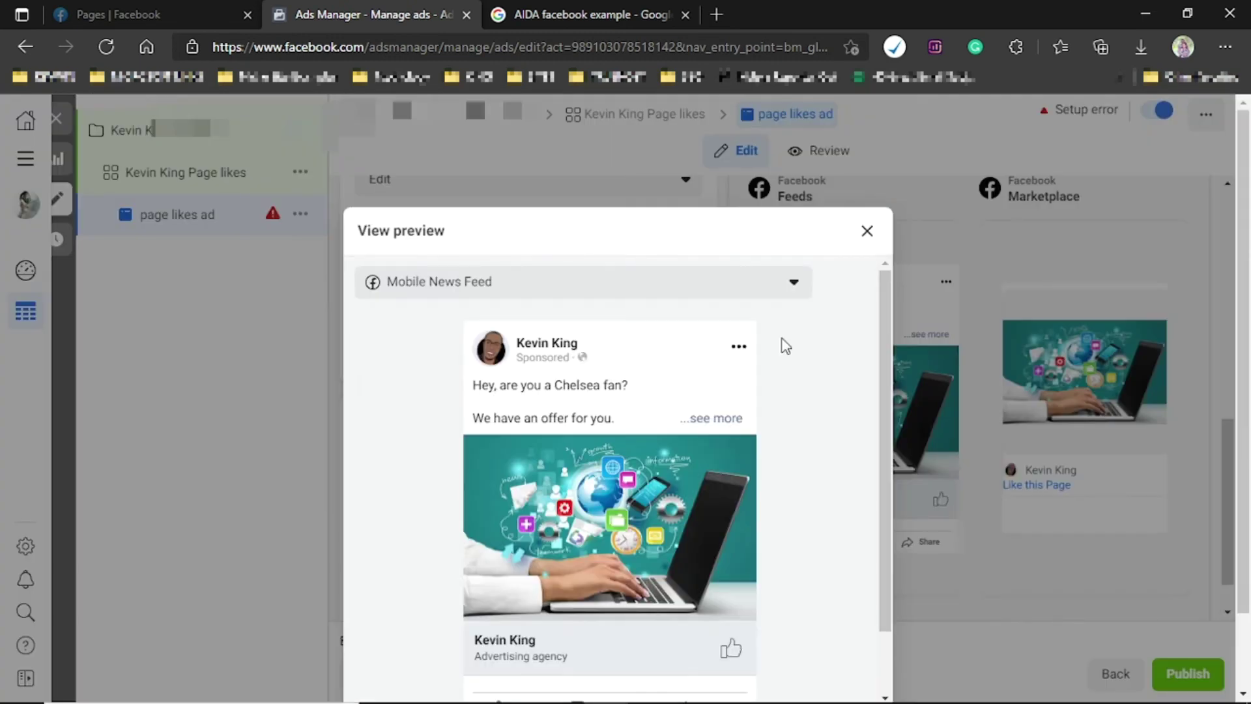
mouse_move(882, 392)
mouse_down()
mouse_move(885, 487)
mouse_move(887, 411)
mouse_up()
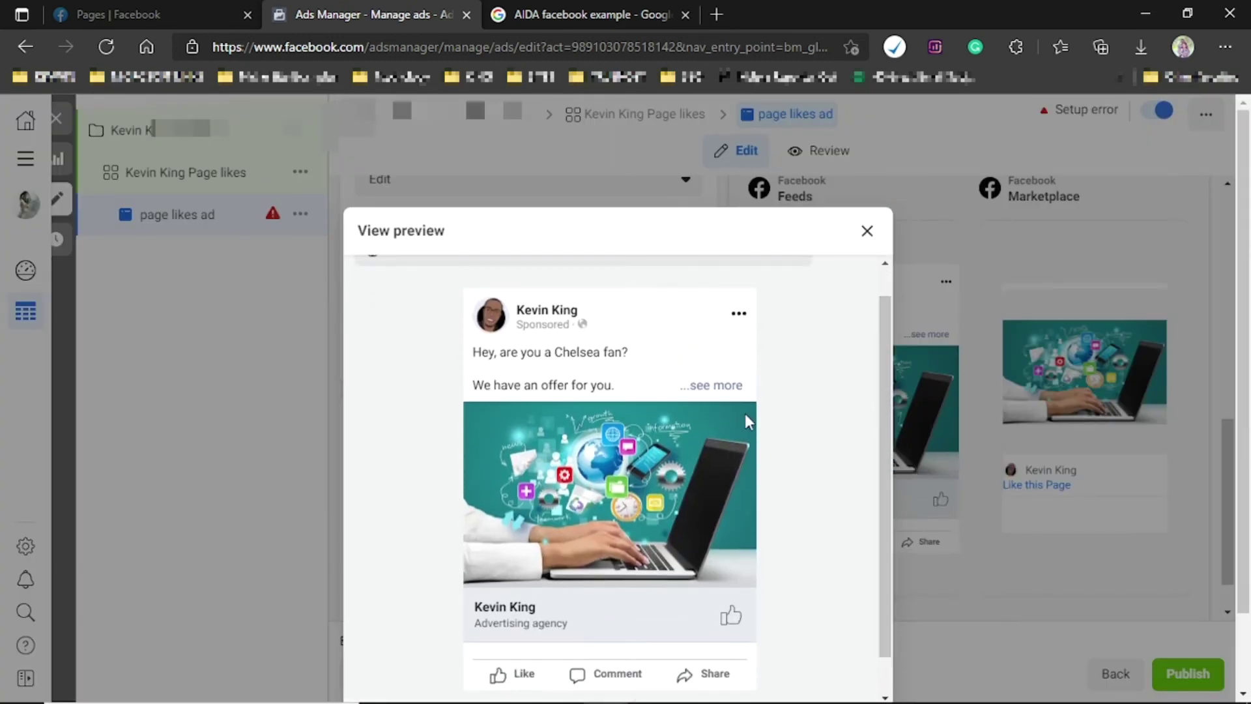
click(716, 386)
drag(883, 381, 903, 538)
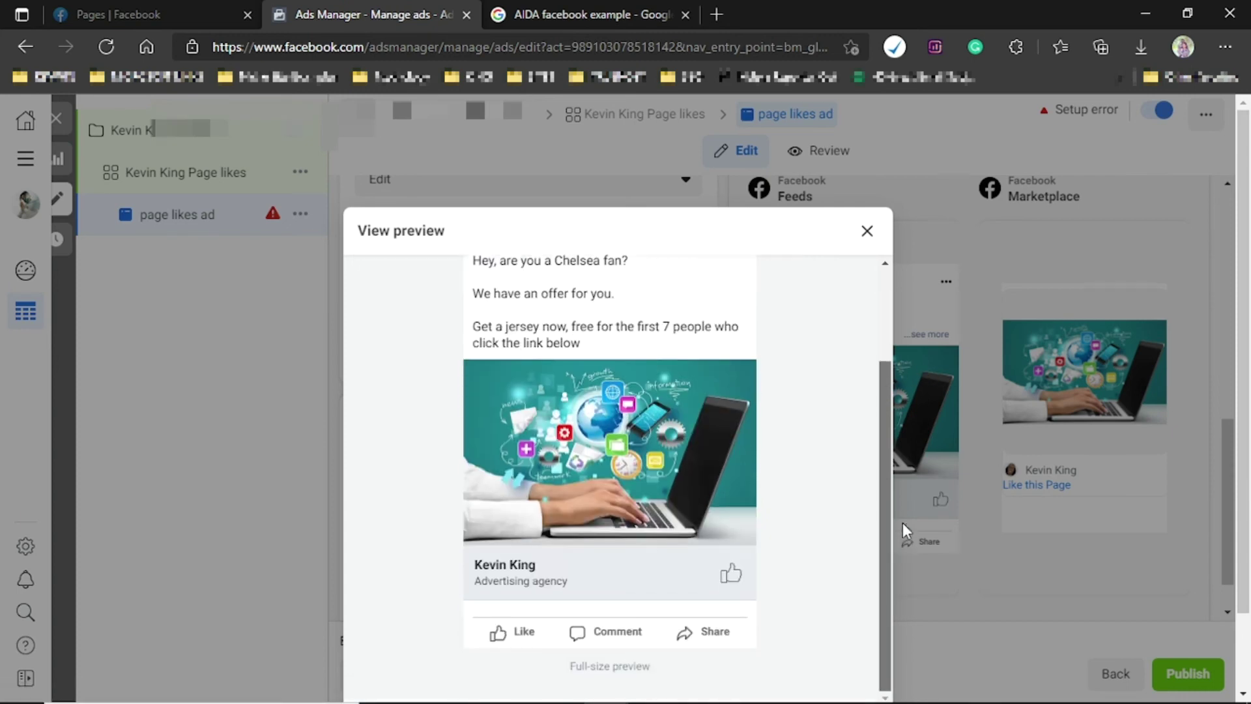
click(868, 231)
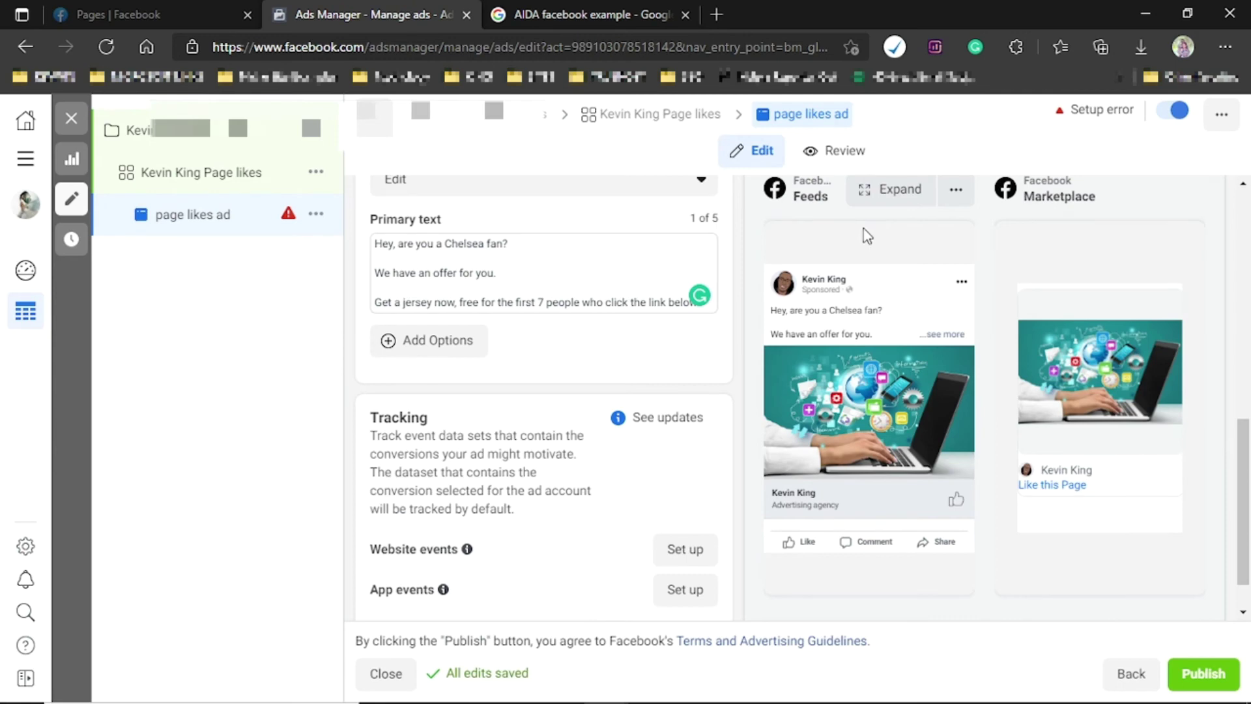
Examine the website, app and offline event tracking options and the ad's payment method error
scroll(1250, 473, down, 2)
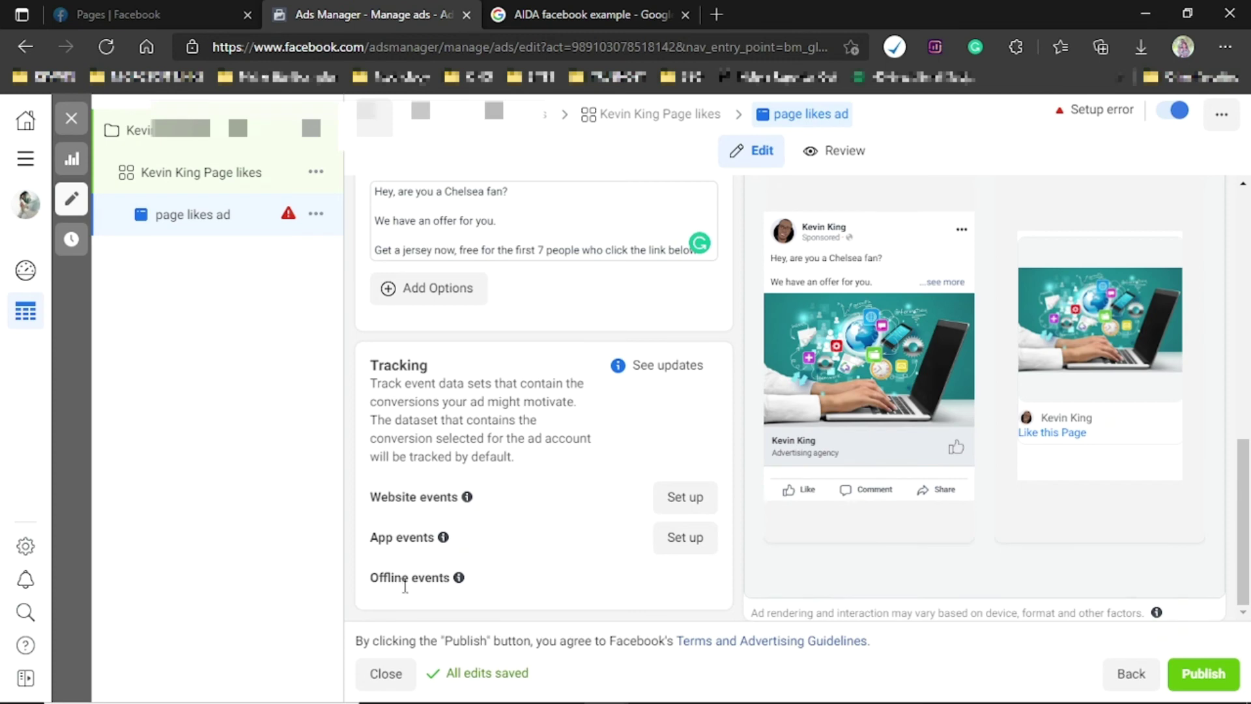
mouse_move(459, 579)
scroll(1247, 539, up, 1)
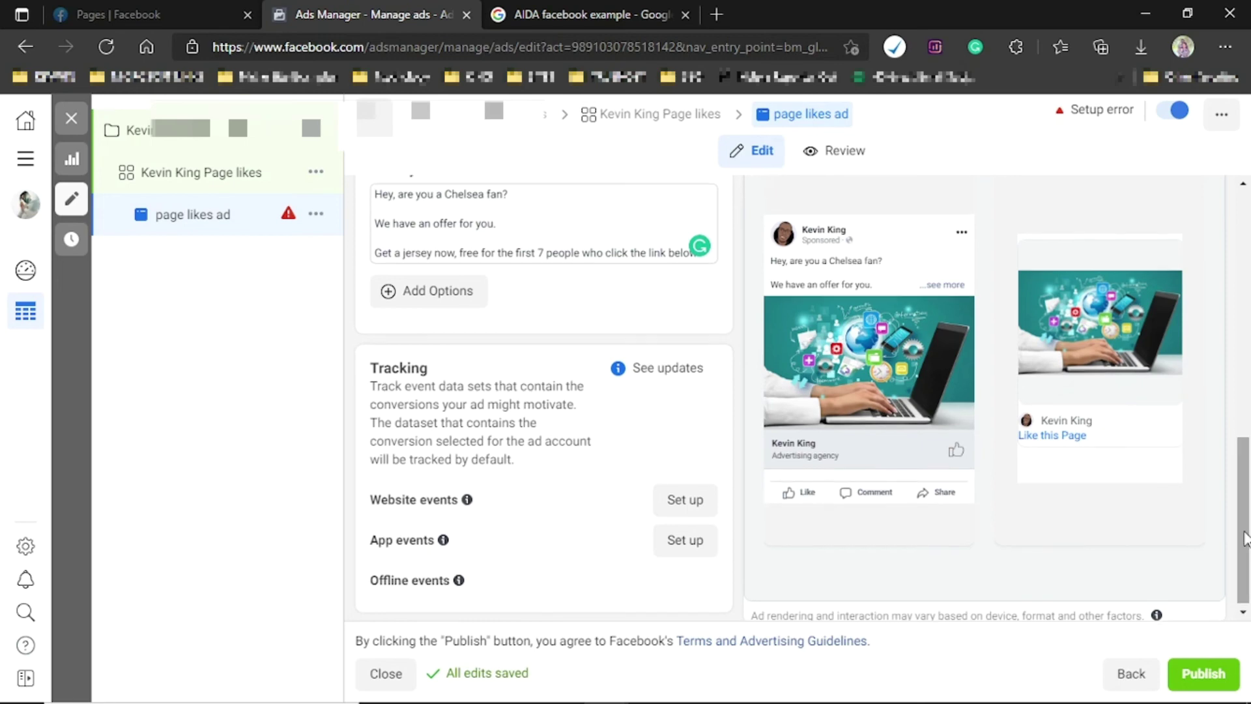
scroll(1246, 538, up, 5)
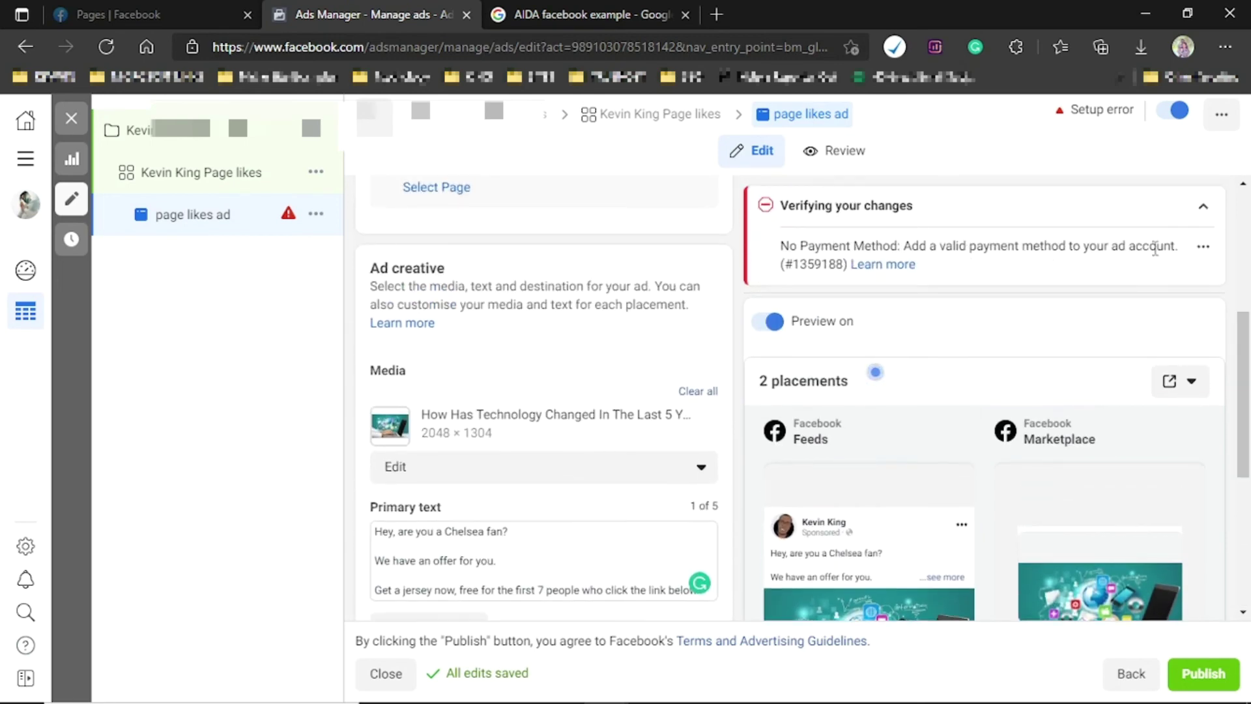
scroll(1246, 528, down, 5)
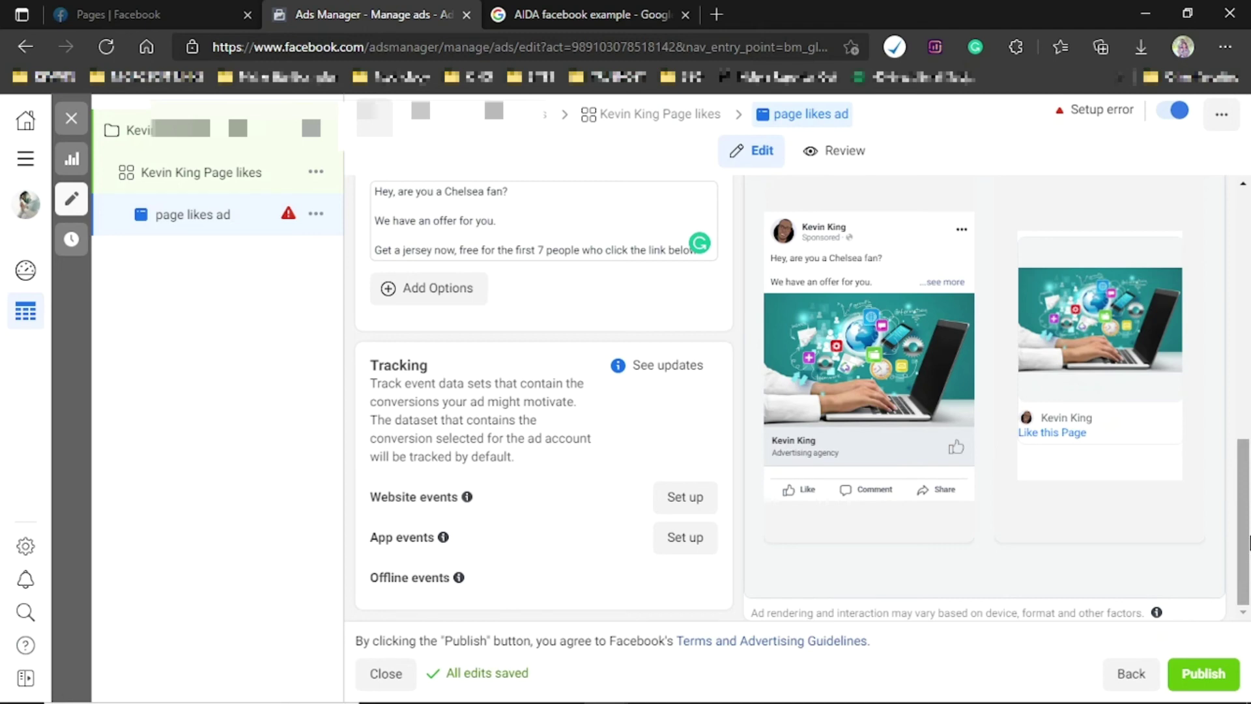
scroll(1246, 541, up, 5)
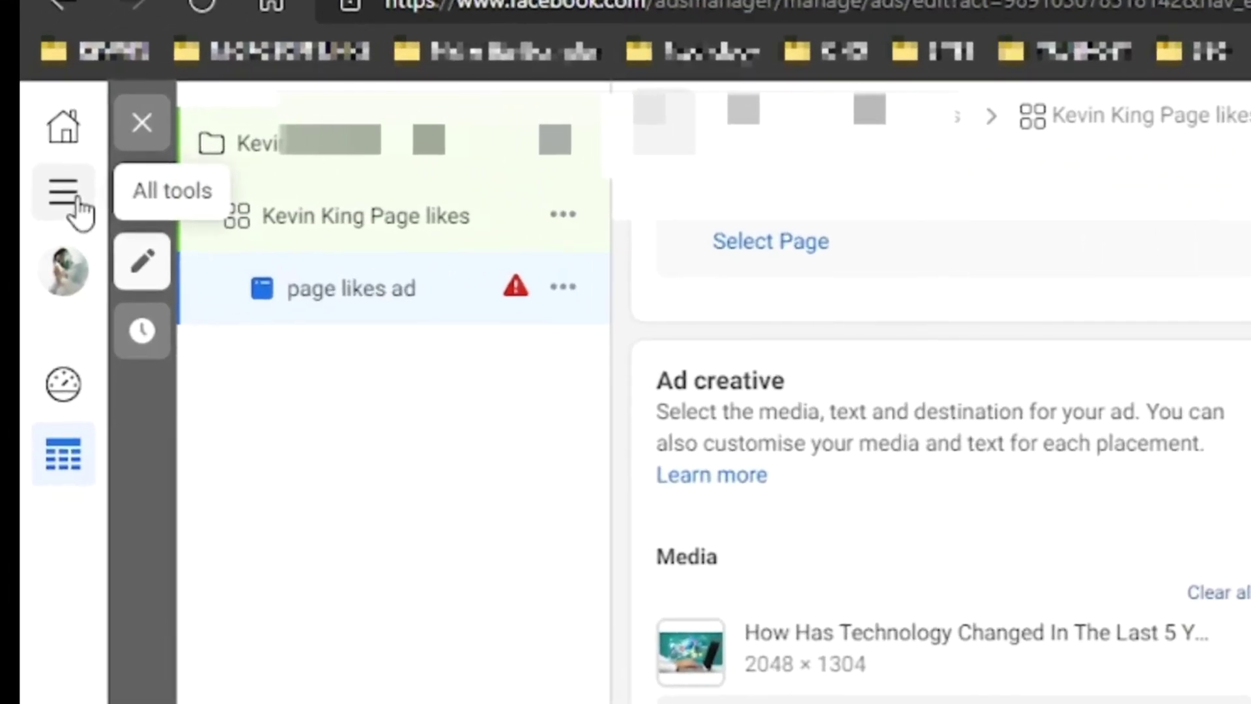
Open the ad account's billing page and go to its payment settings
click(41, 182)
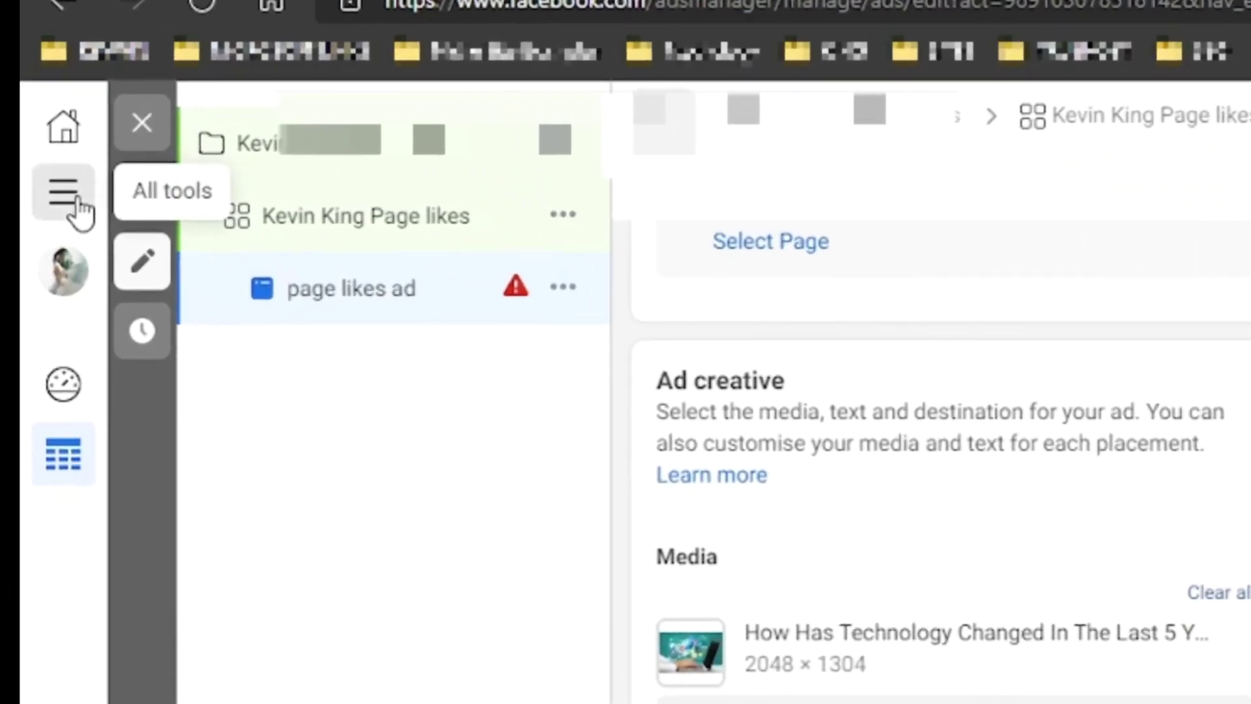
click(213, 519)
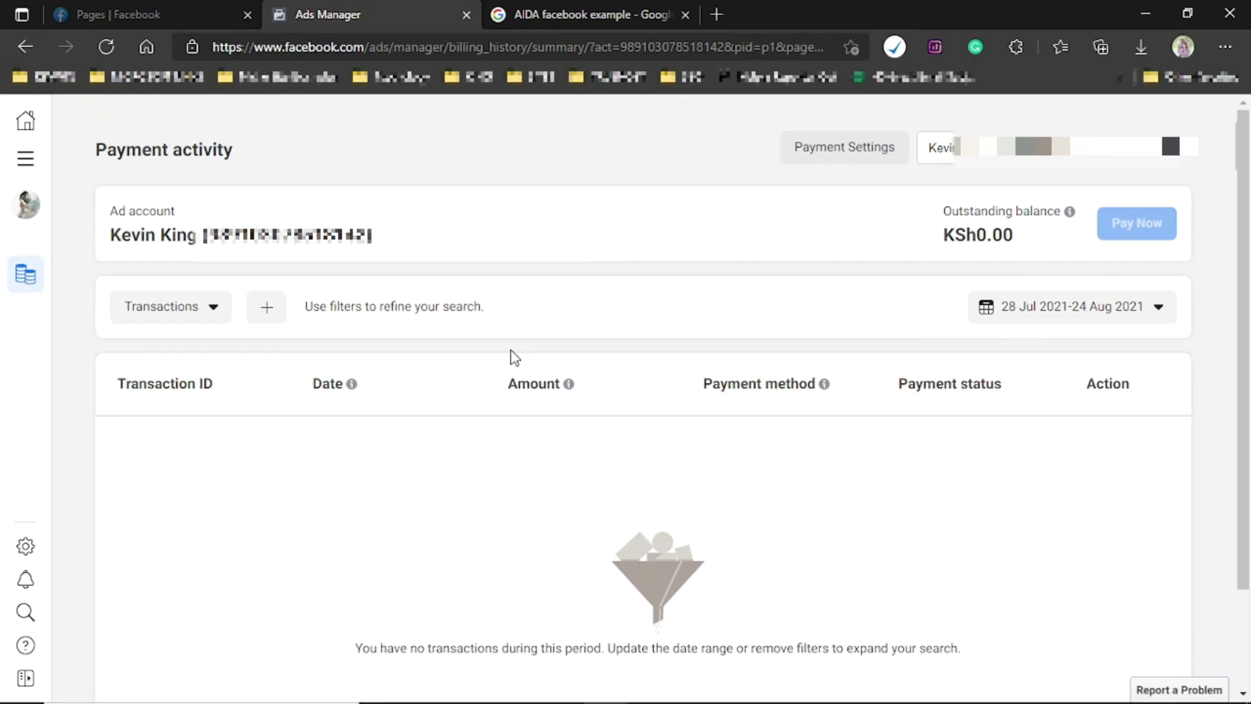
click(845, 148)
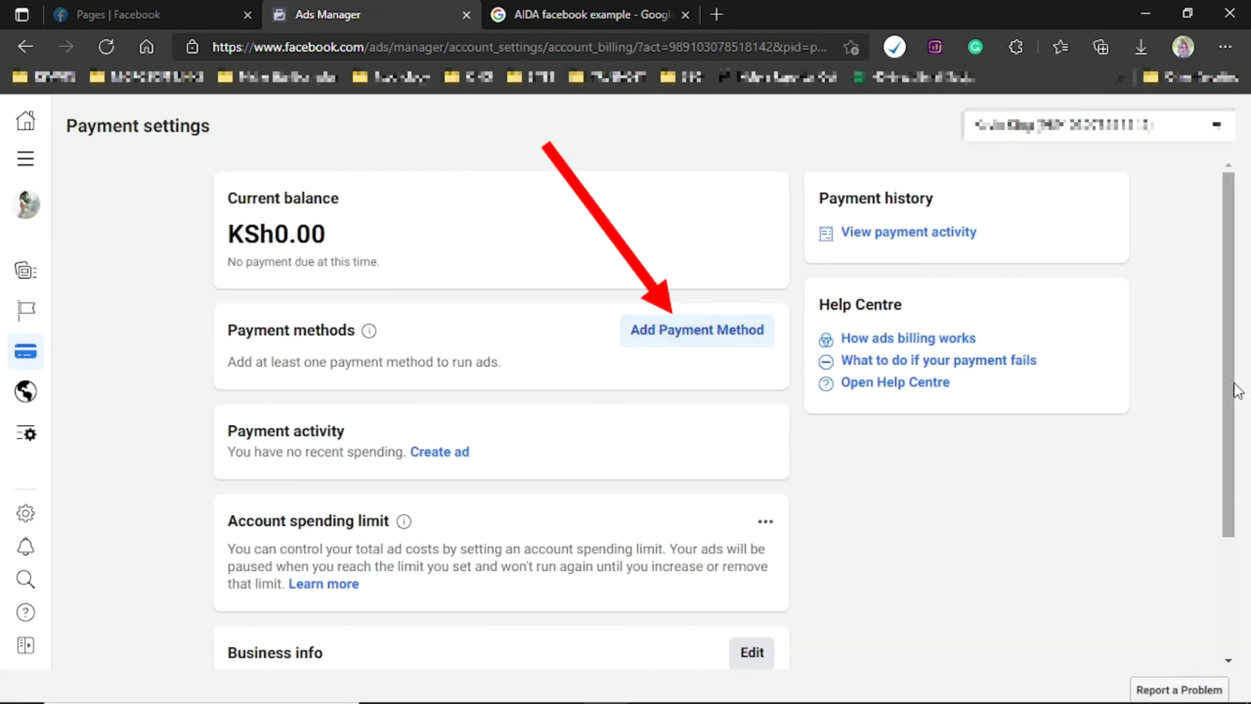
scroll(1232, 482, down, 3)
scroll(1230, 495, up, 3)
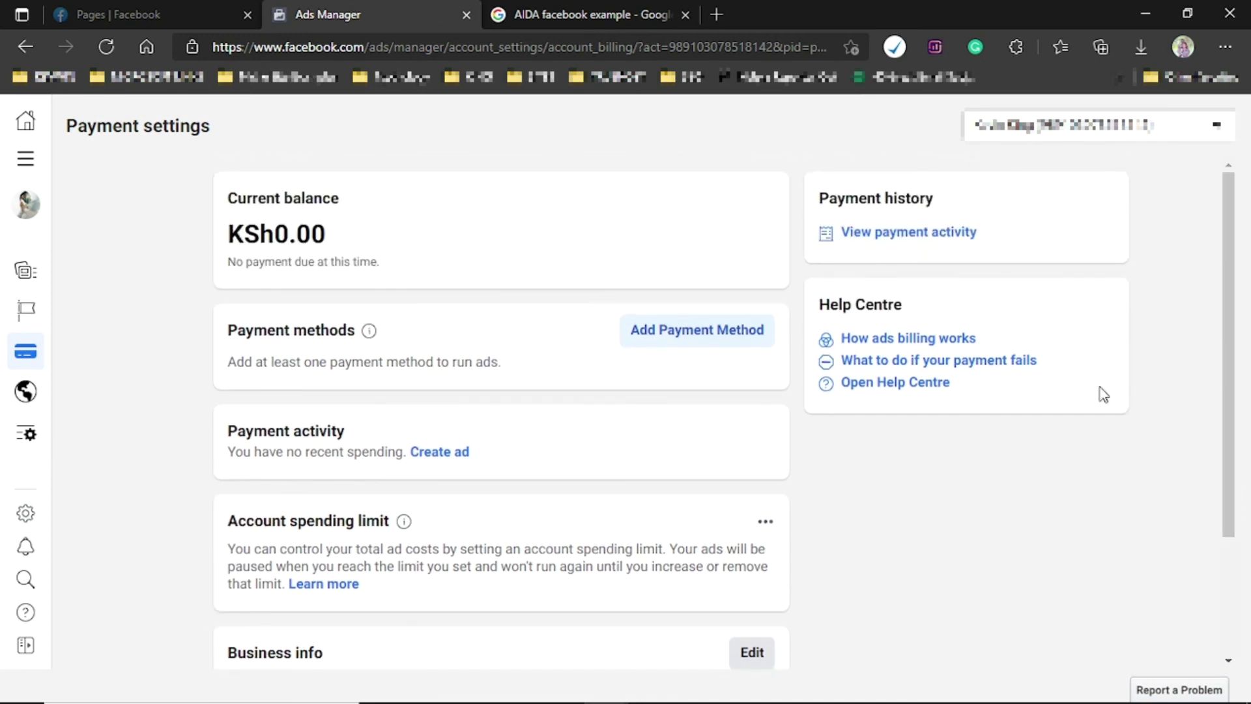
Start adding a payment method and save Kenya, Kenyan Shilling and (GMT +03:00) Nairobi Time as the location and currency
click(683, 335)
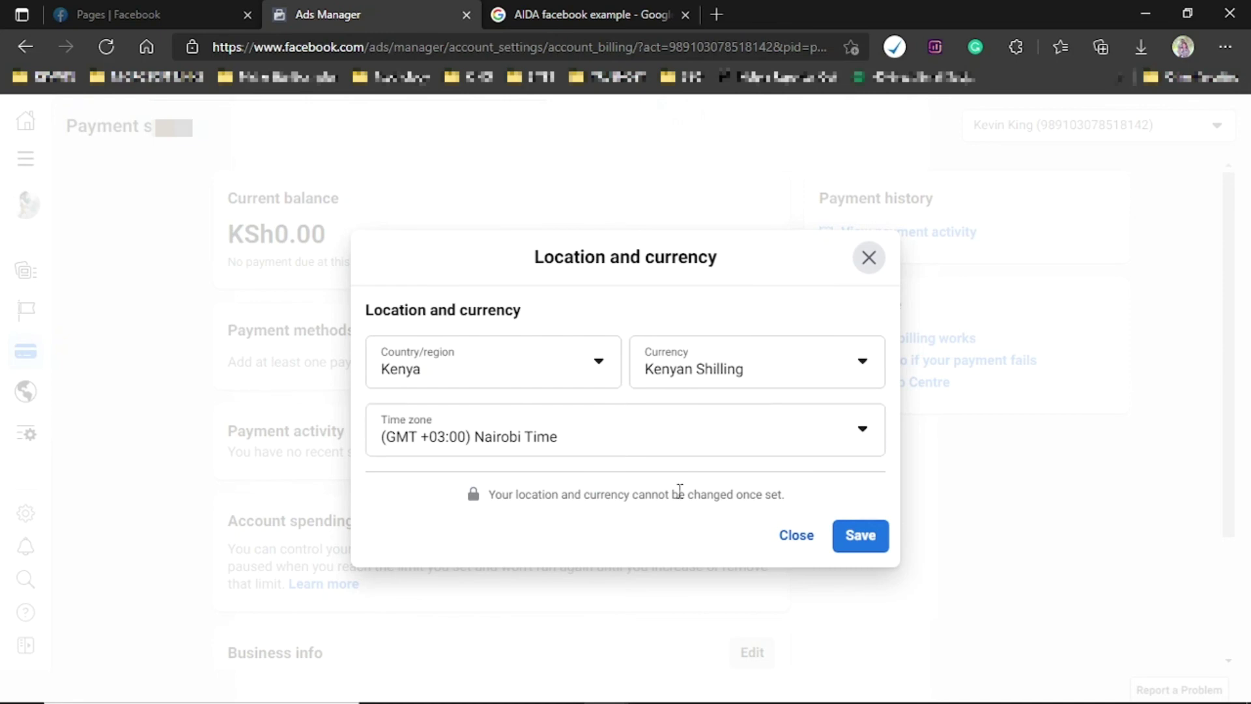
click(860, 537)
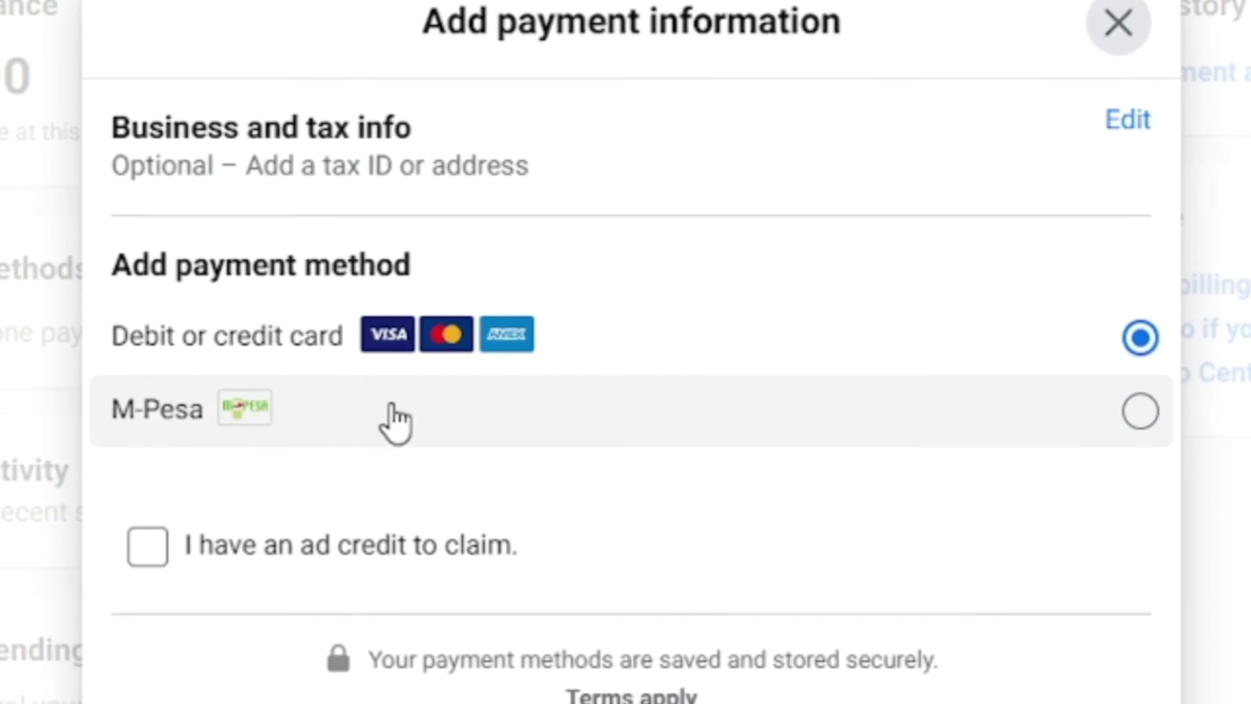
Choose M-Pesa as the payment method and proceed with 500.00 as the amount of funds to add
click(540, 425)
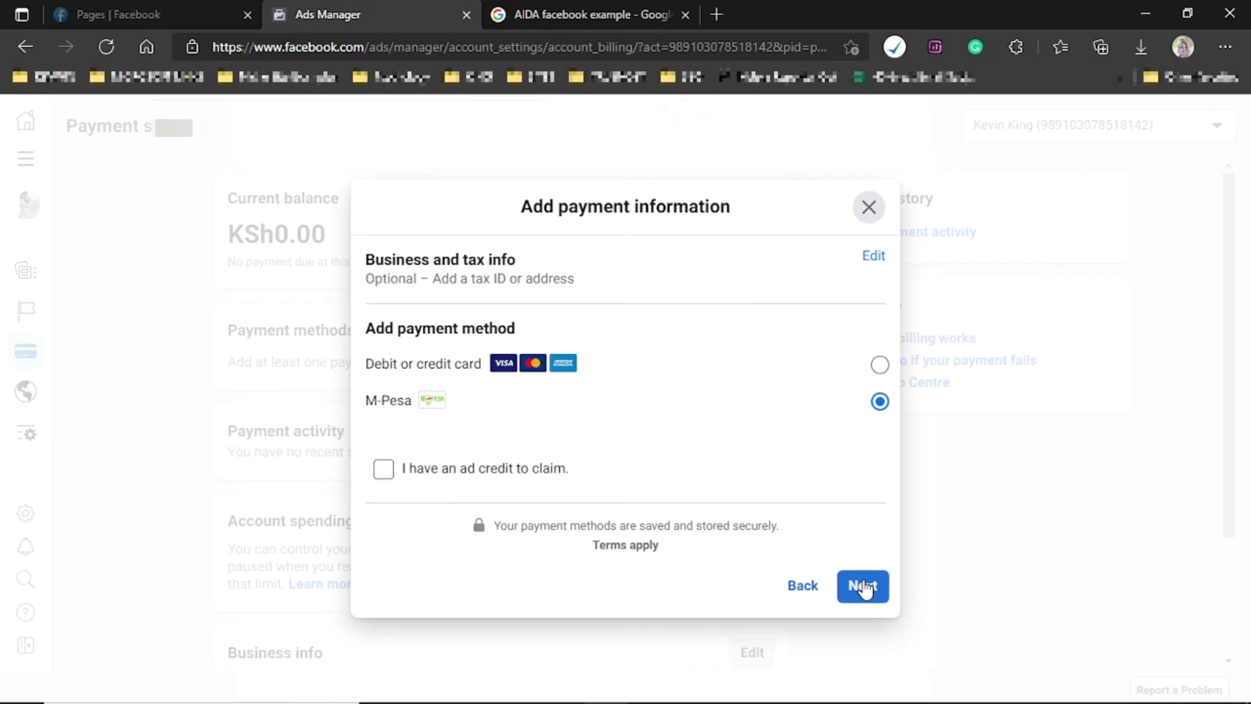
click(865, 584)
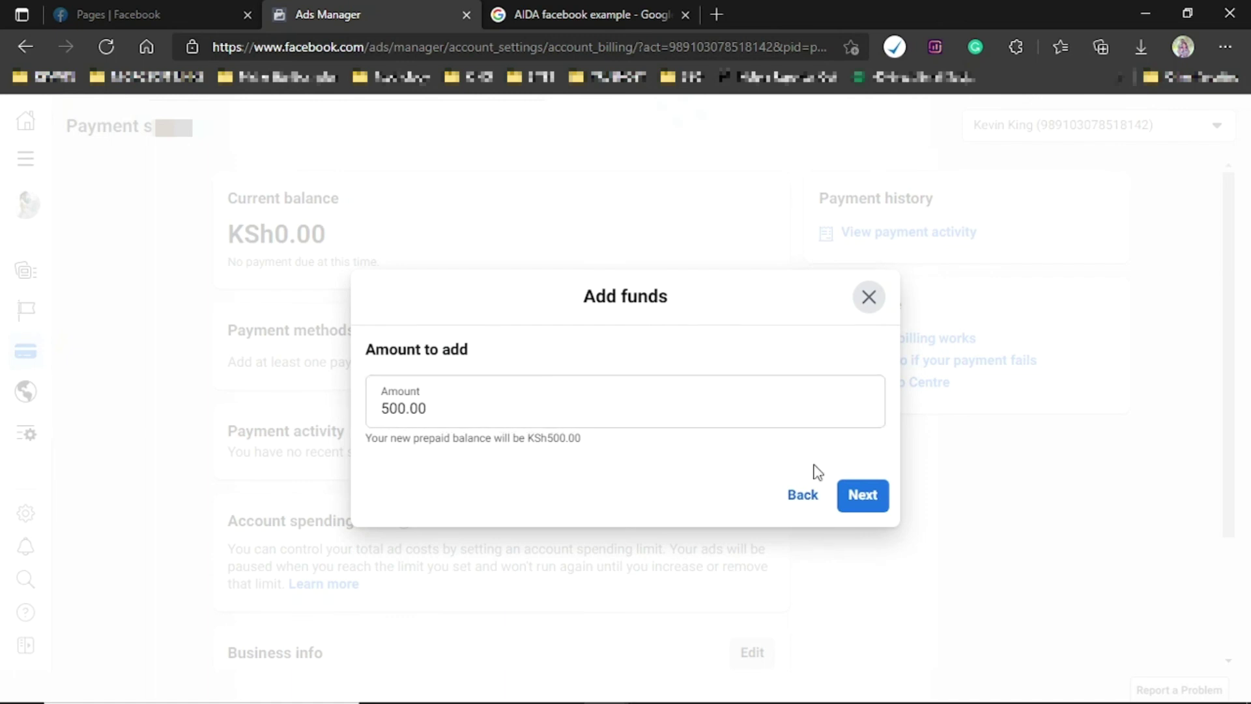
click(863, 497)
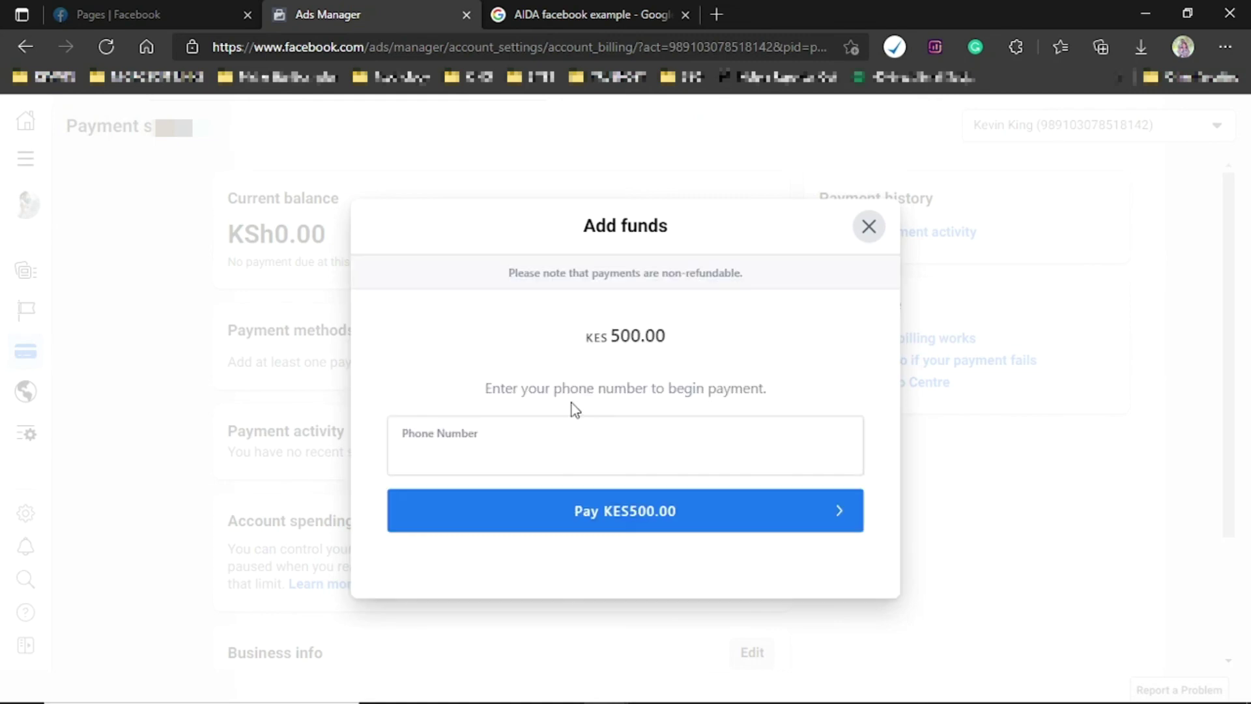
Look over the phone number field and the refund notice for the M-Pesa payment, and close the dialog without paying
click(453, 447)
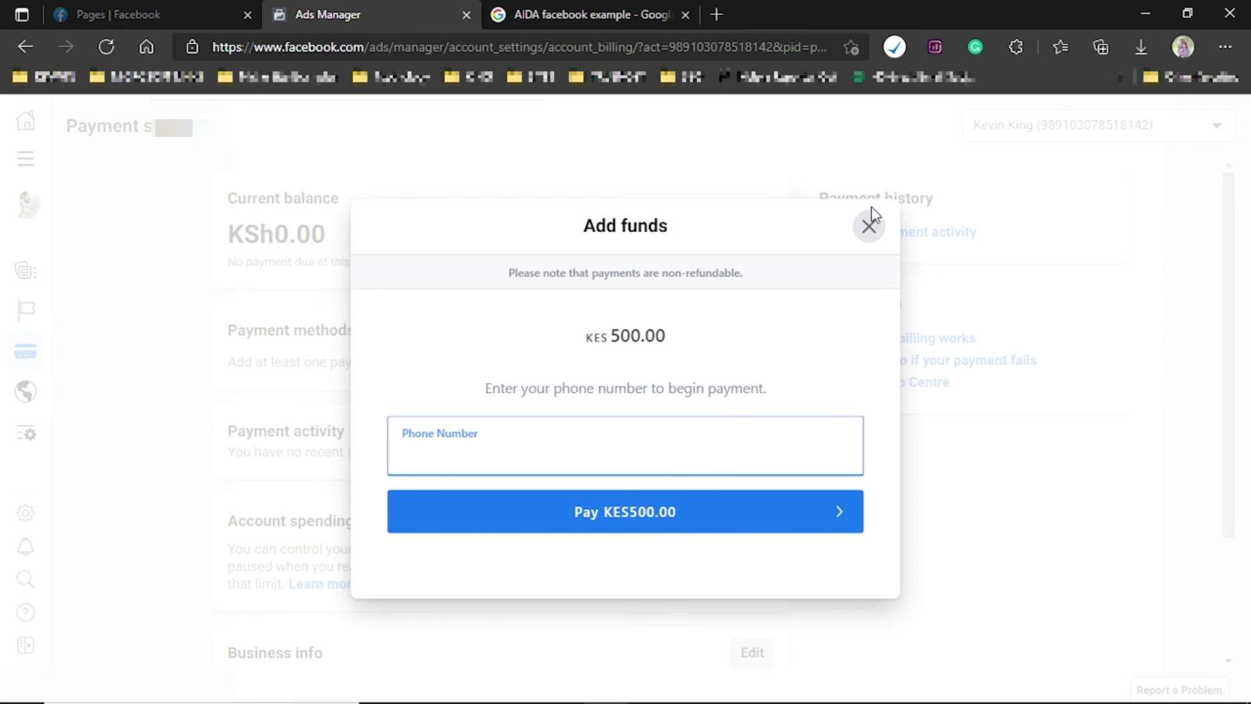
drag(512, 274, 771, 277)
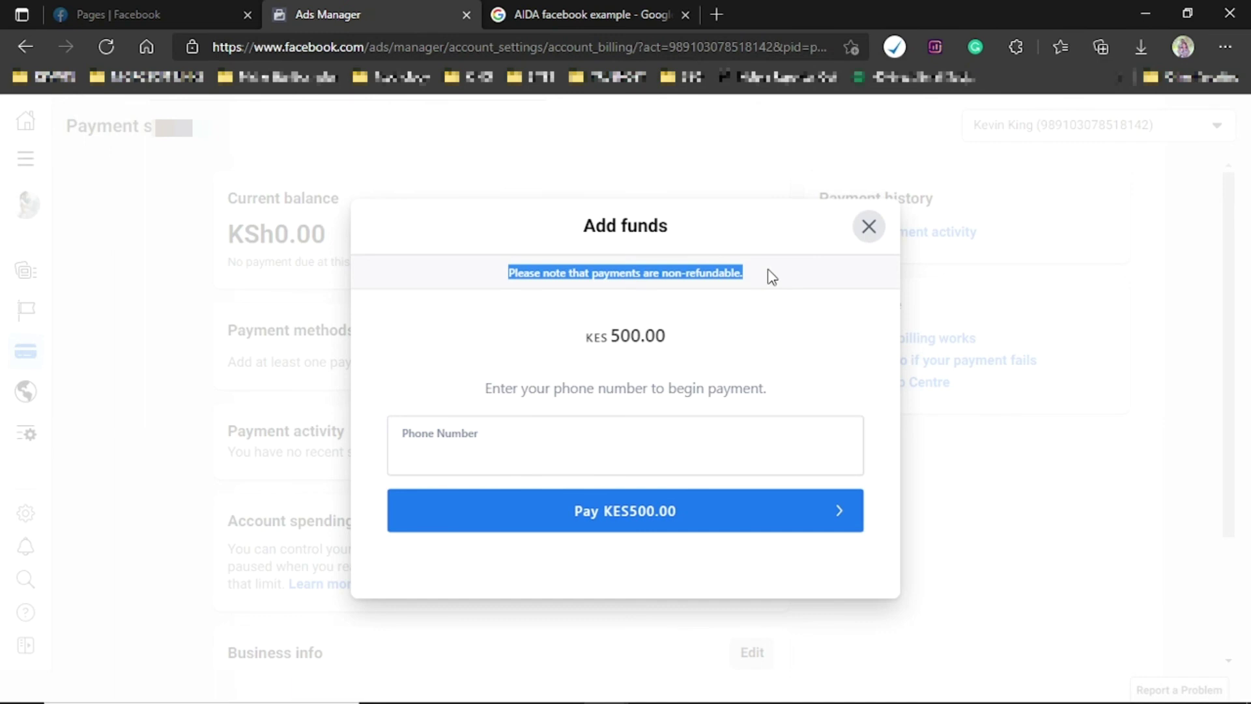
click(870, 227)
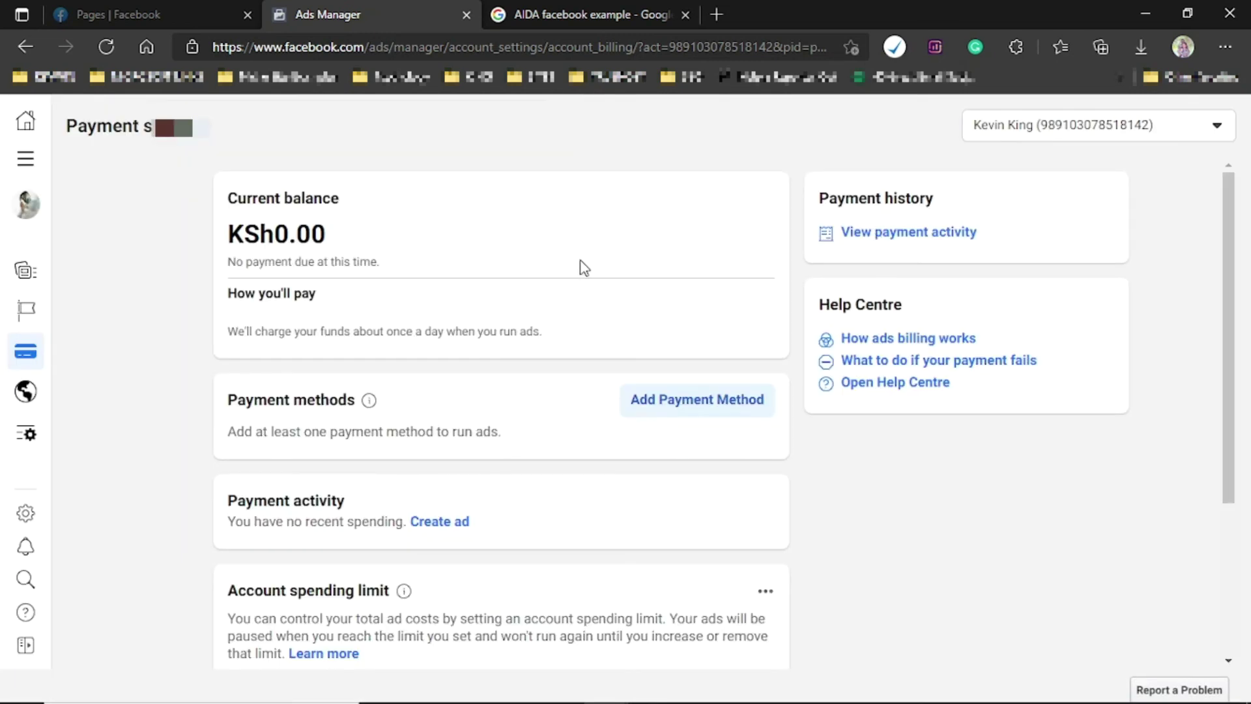
Review the payment settings, from the current balance through the account spending limit to the business info
drag(1232, 332, 1237, 483)
scroll(1237, 483, up, 4)
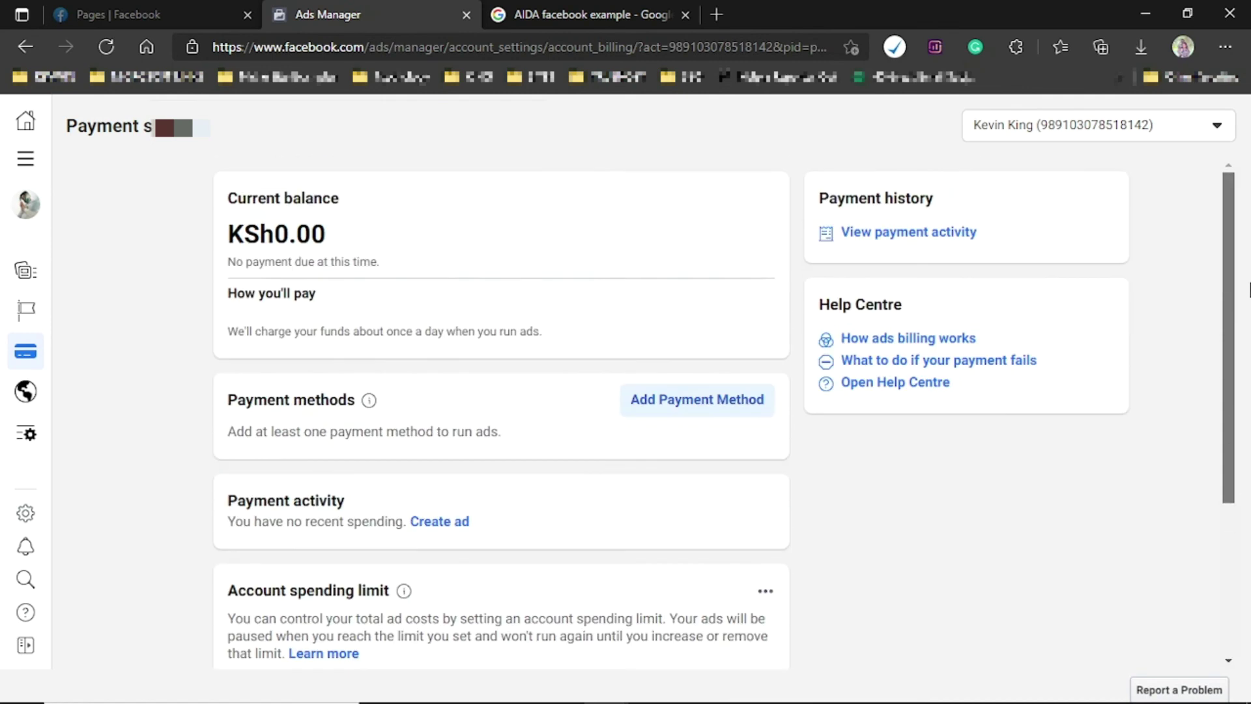
drag(348, 250, 137, 212)
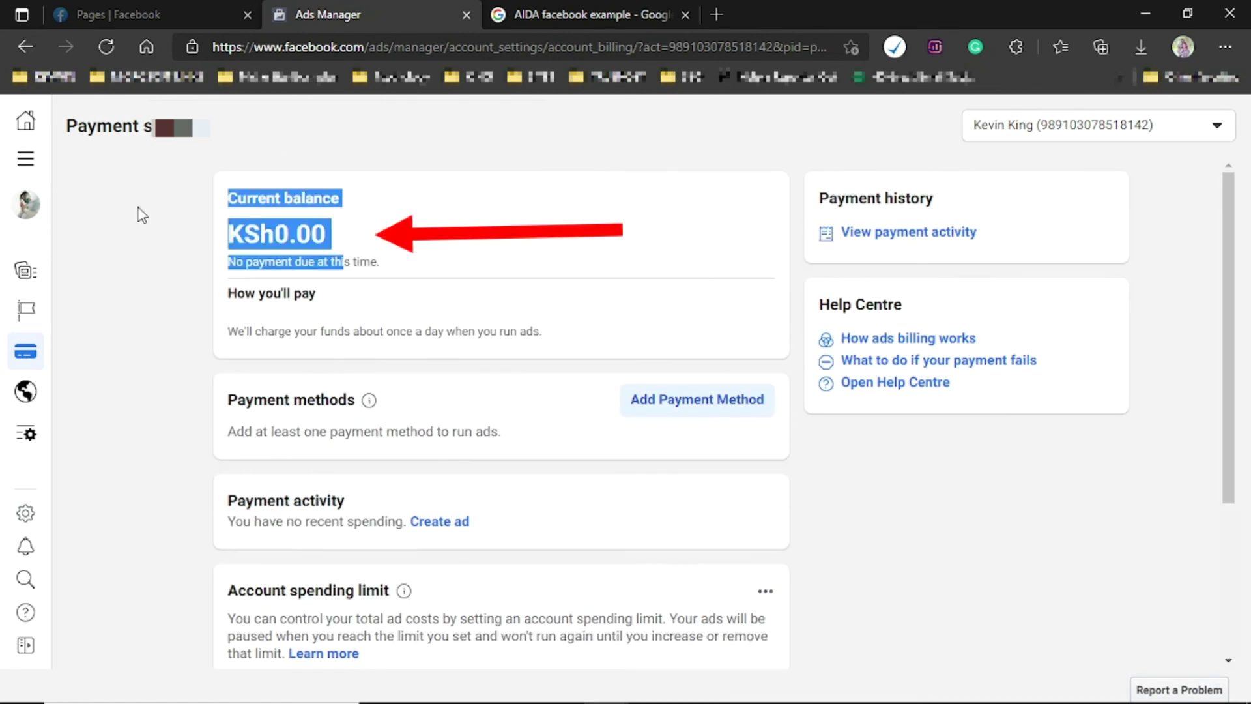
click(297, 254)
drag(244, 233, 402, 271)
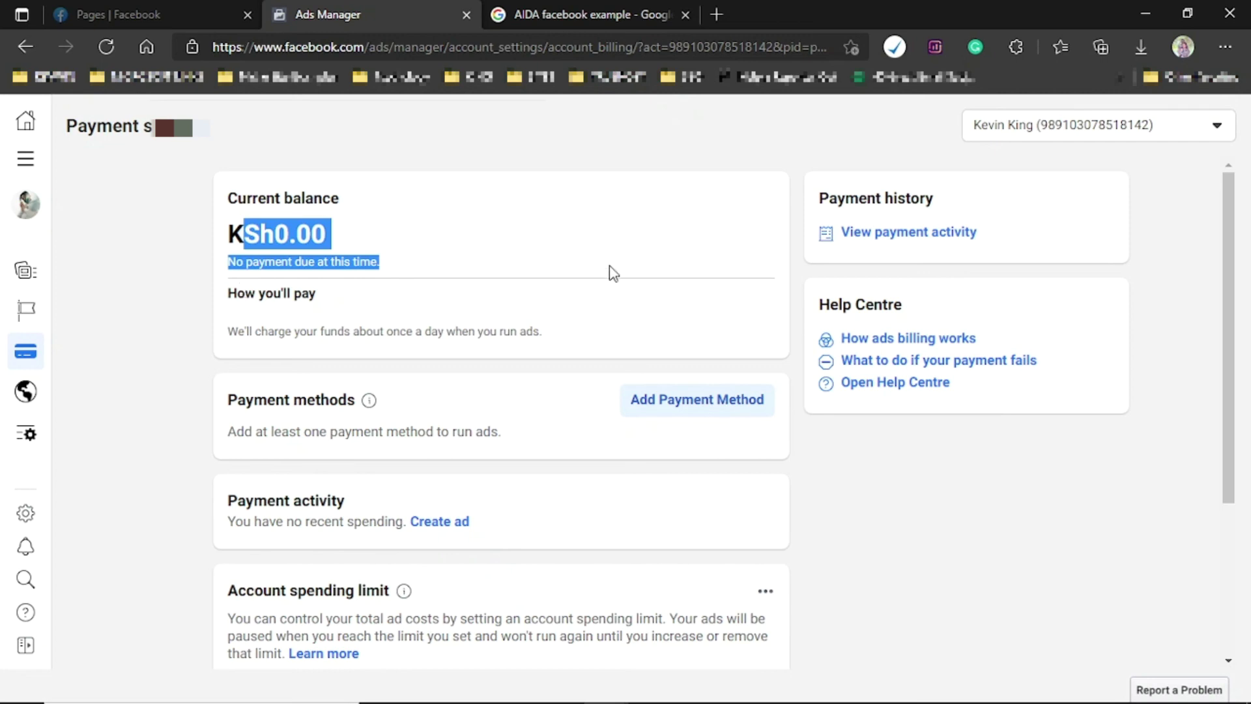
drag(1229, 282, 1214, 436)
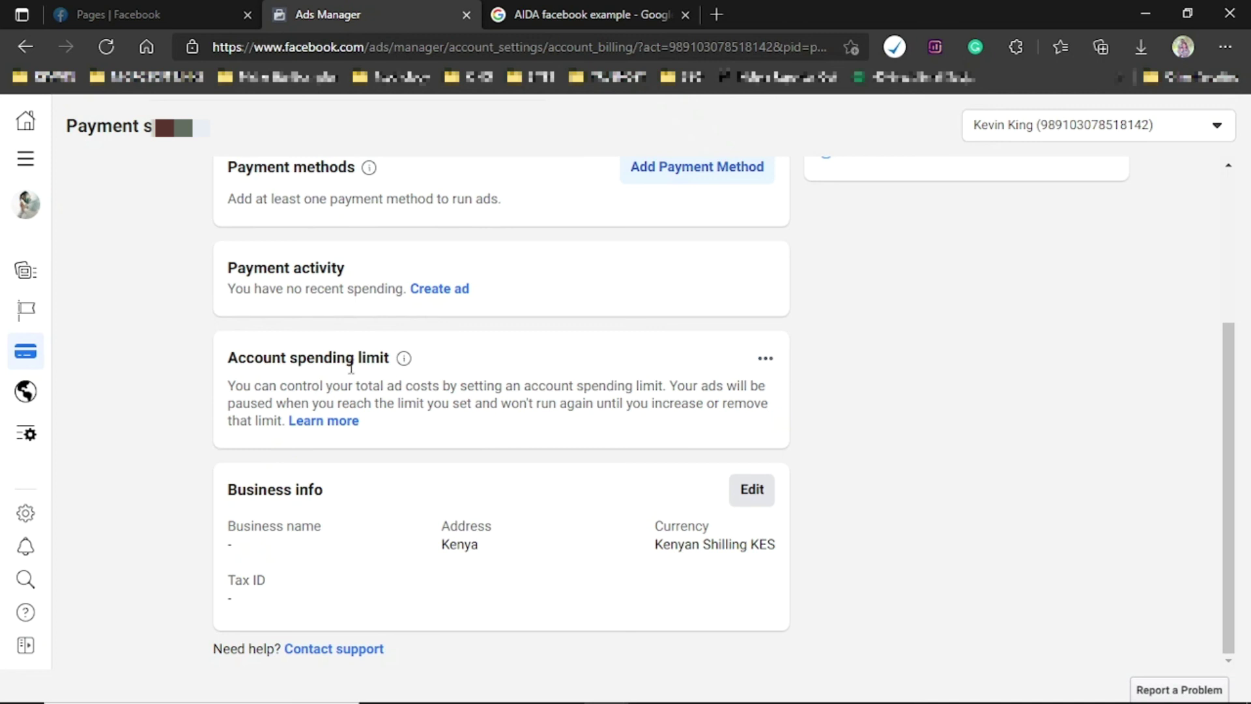
Open the overview of all tools
click(24, 168)
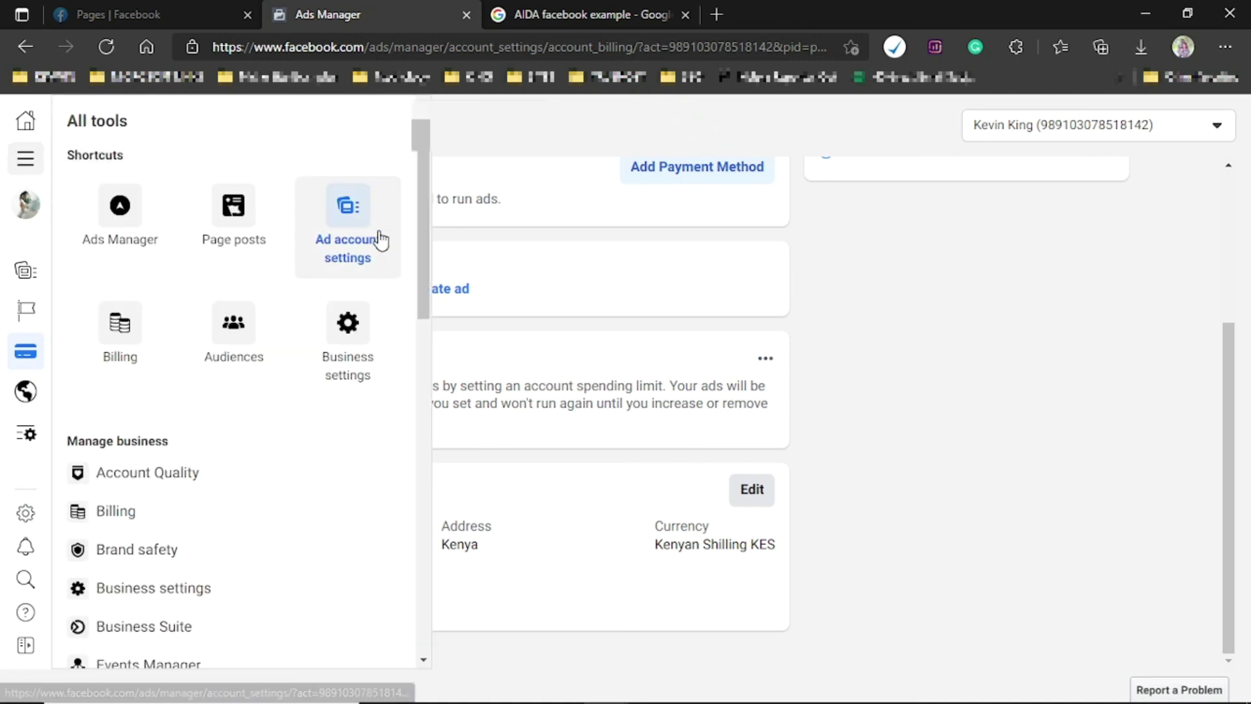